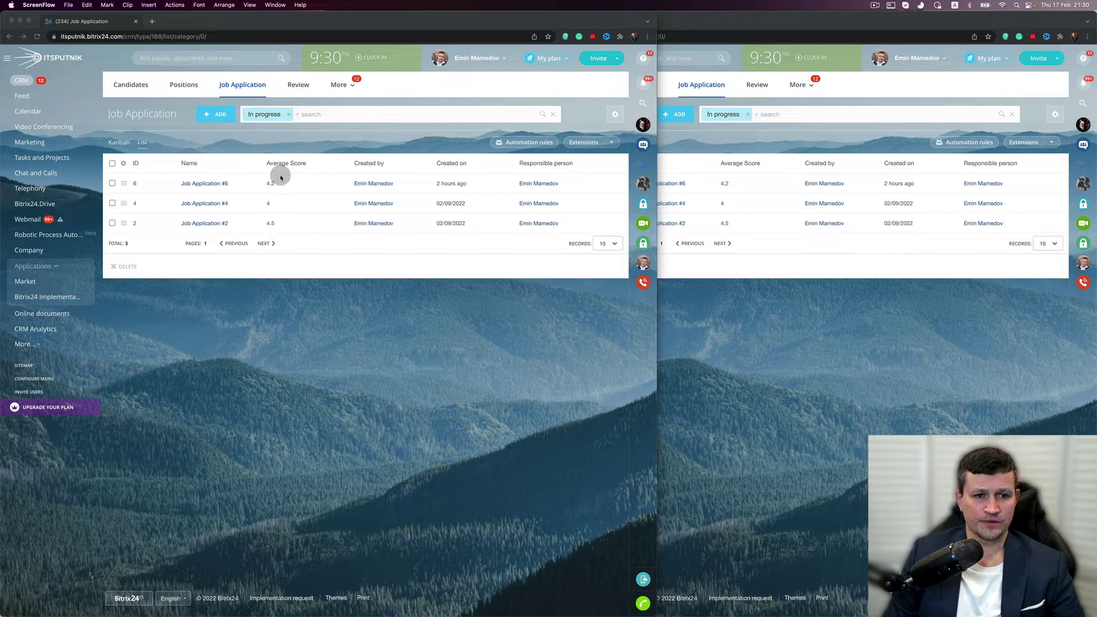
Add a new review with score 5 to Job Application #6, then close the saved Review #26.
click(206, 184)
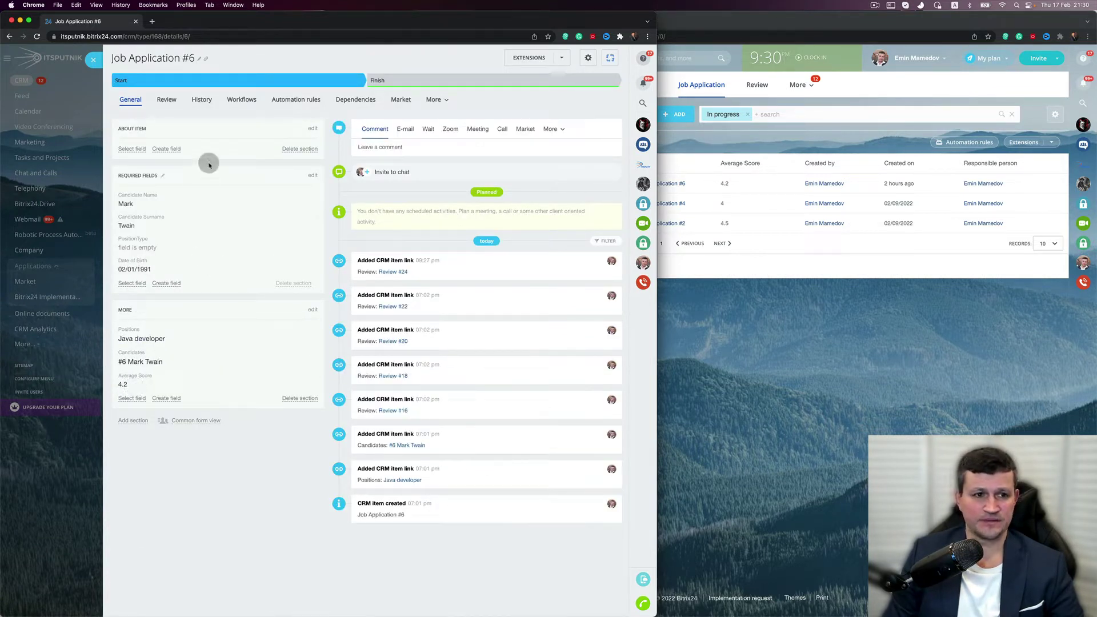
click(166, 101)
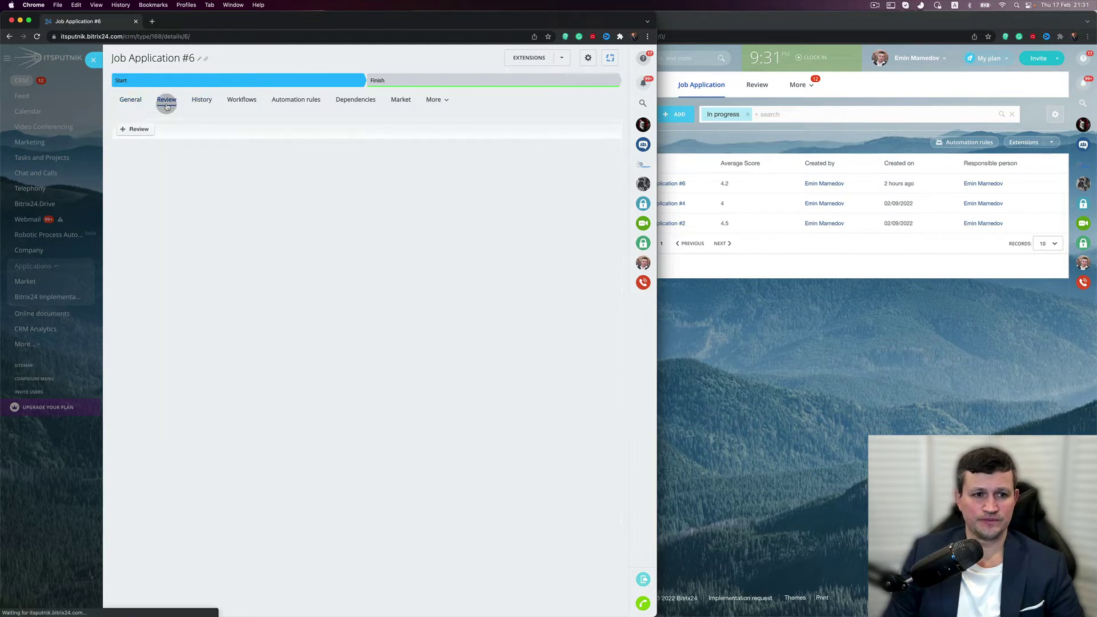
click(144, 132)
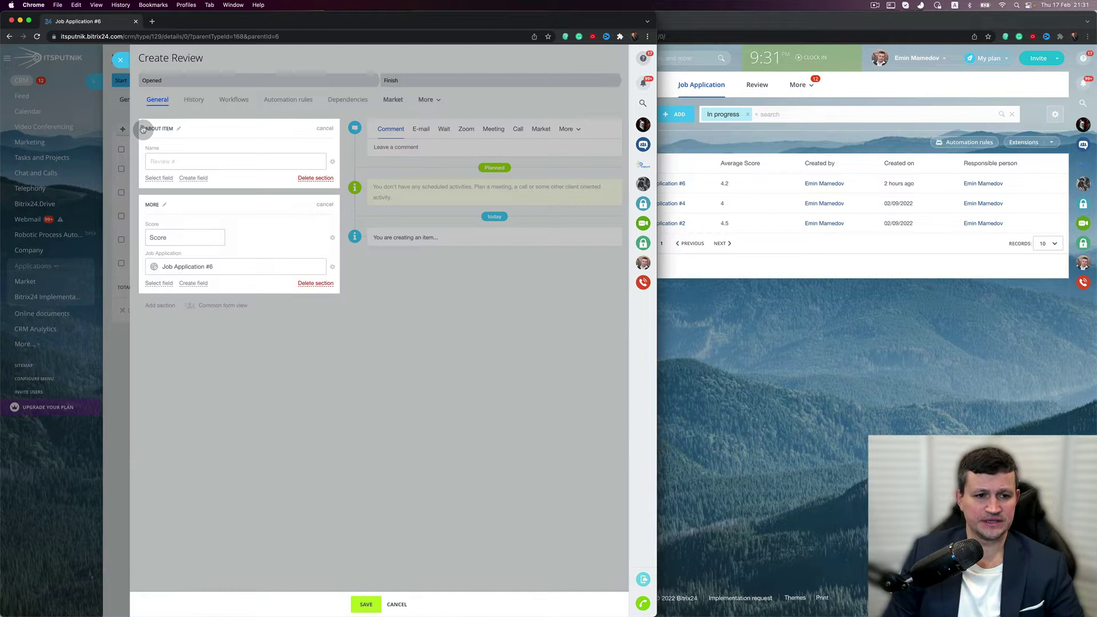
click(198, 237)
text(5)
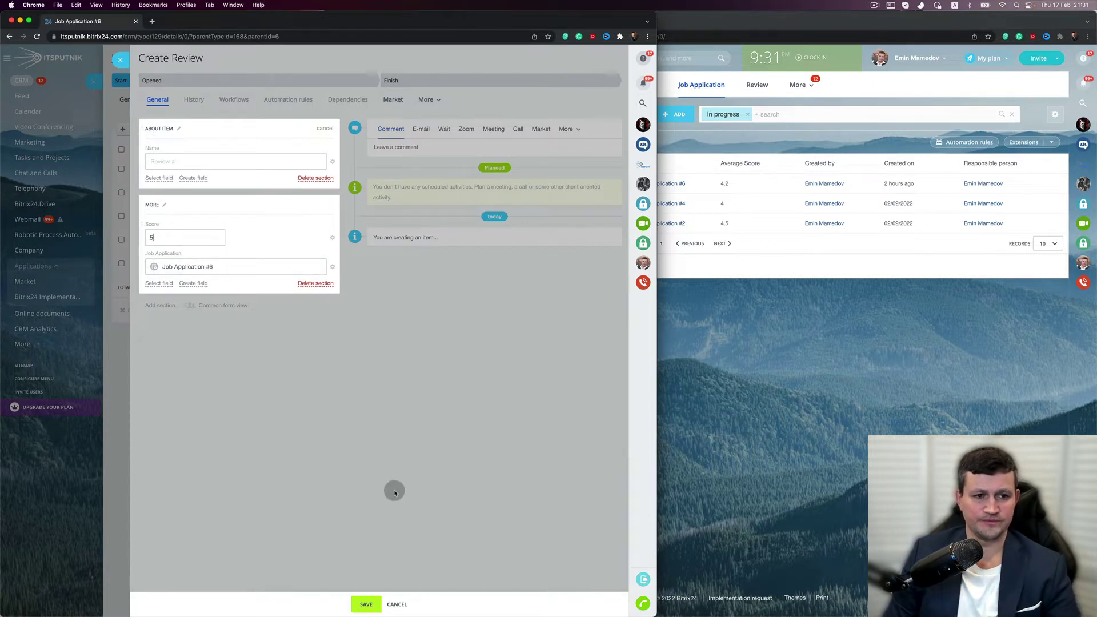
click(369, 602)
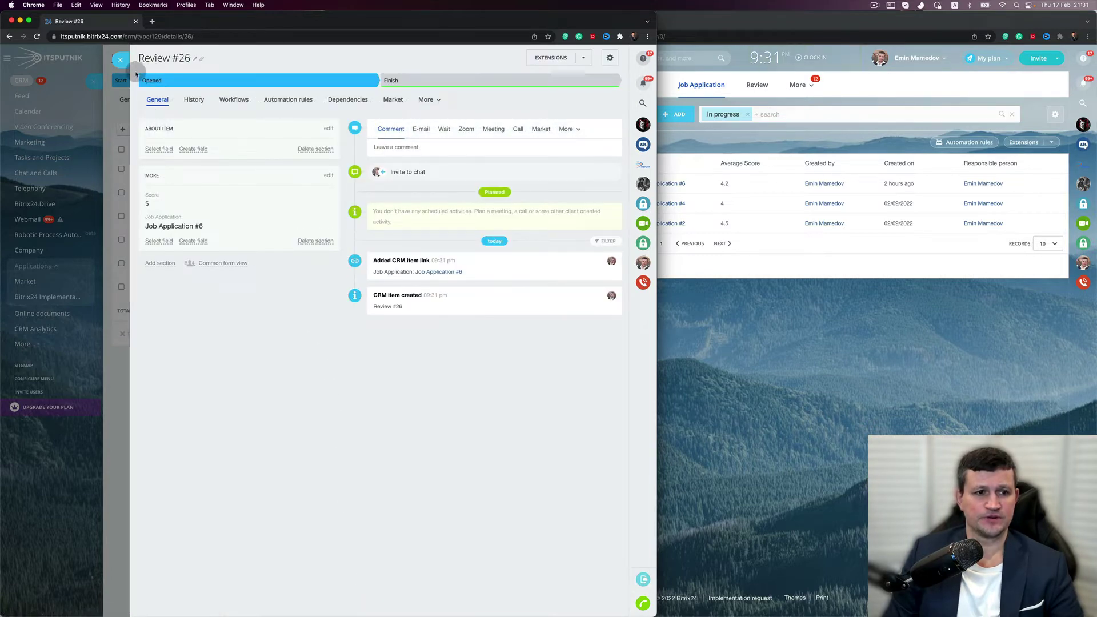
click(120, 60)
Close the Job Application #6 card and open the automation rules page for Reviews.
click(130, 99)
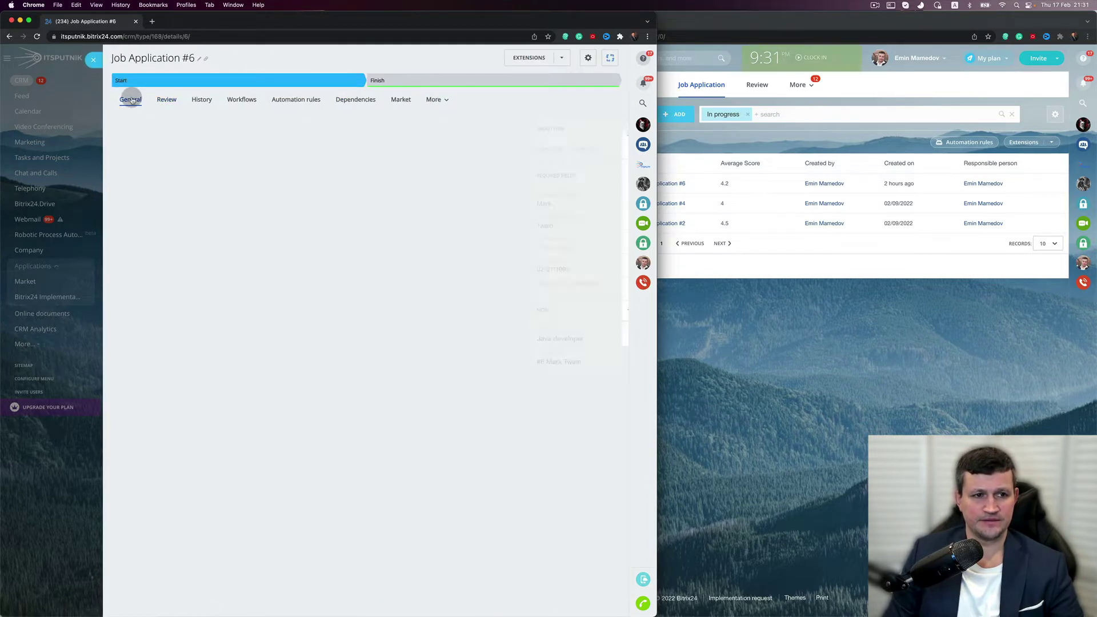
key(Escape)
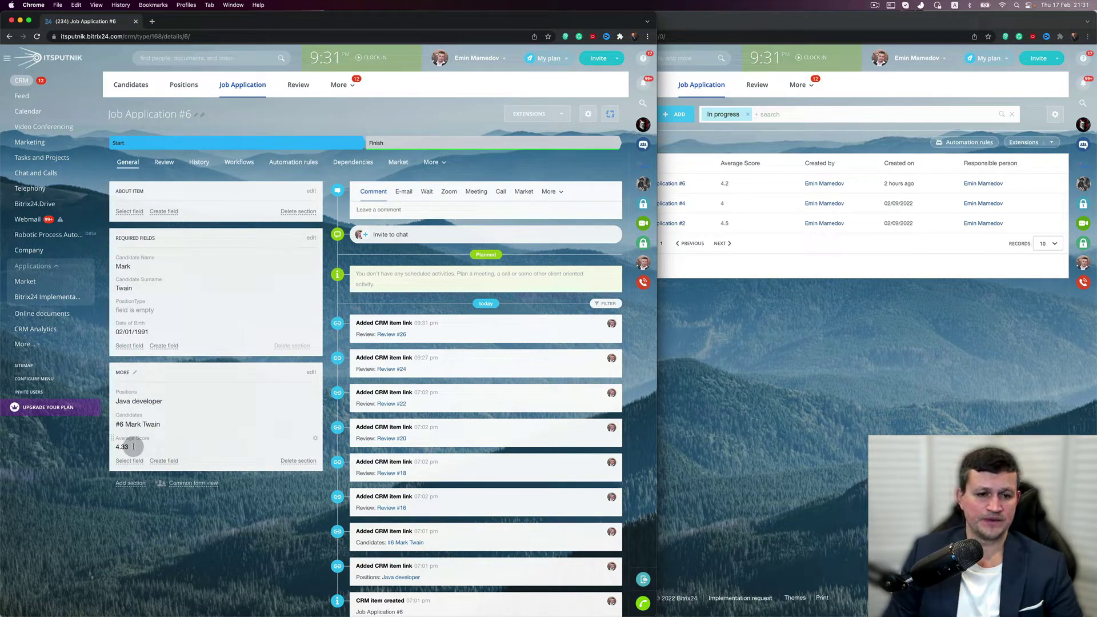
click(297, 87)
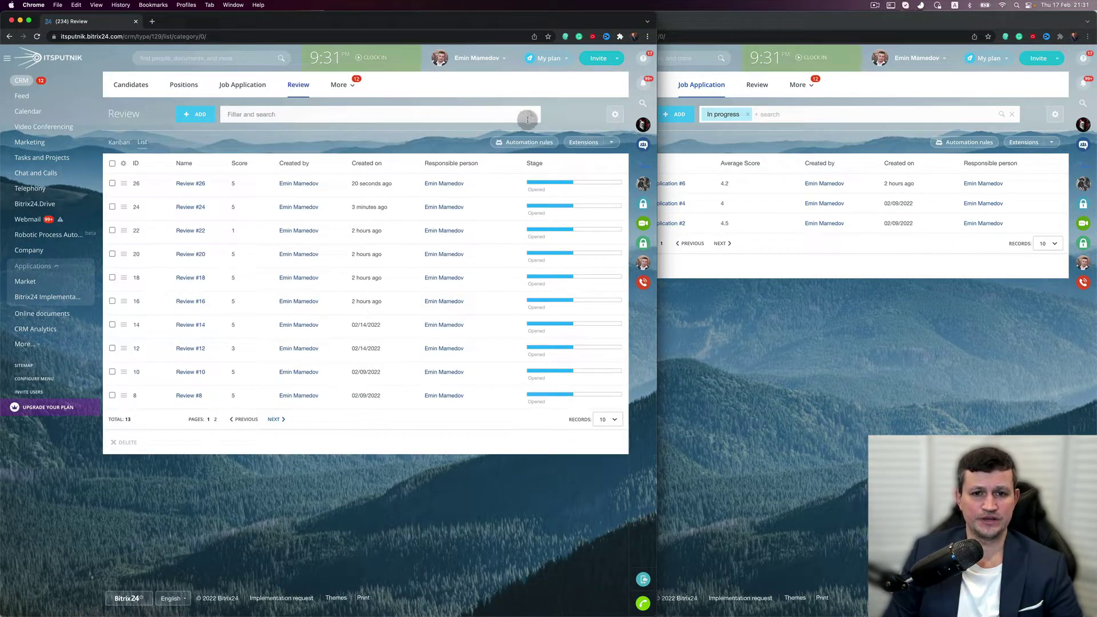
click(539, 143)
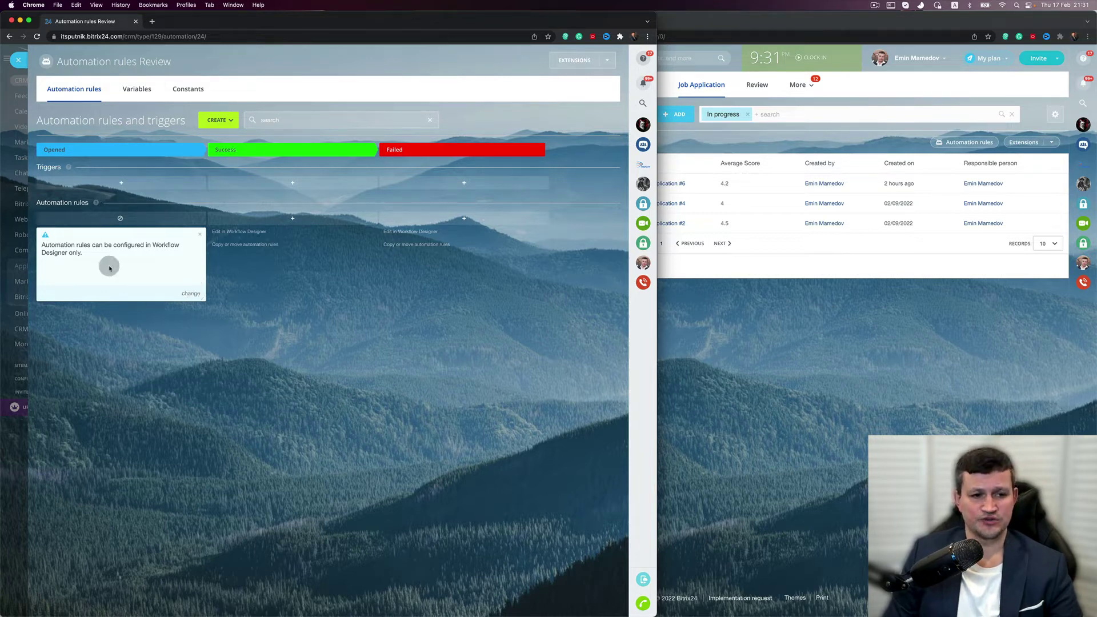
click(192, 294)
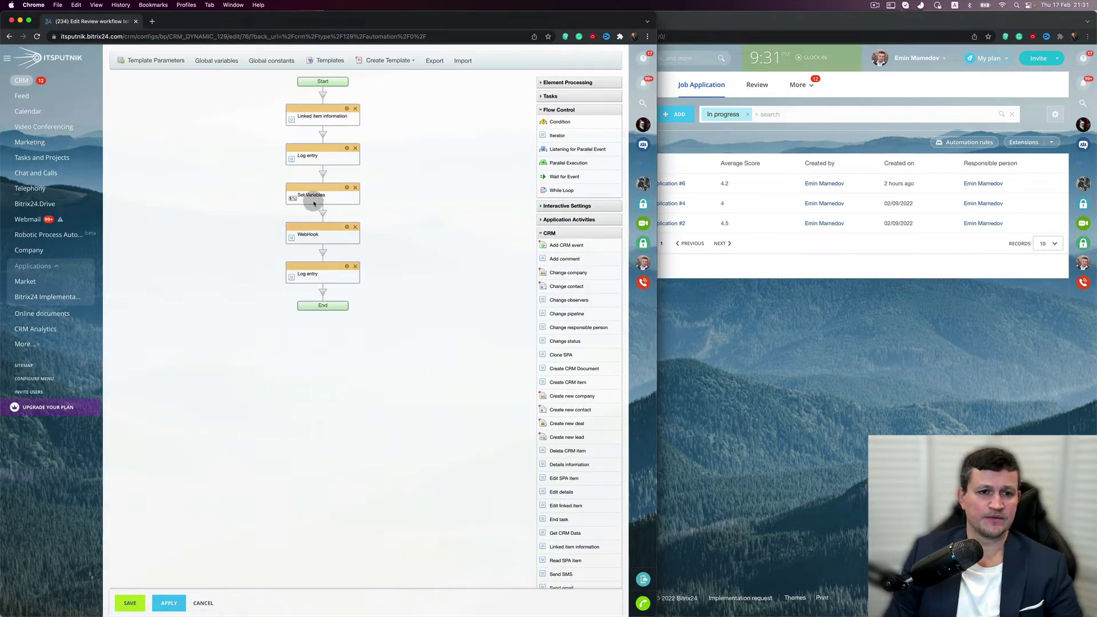
scroll(313, 200, up, 5)
scroll(313, 203, down, 5)
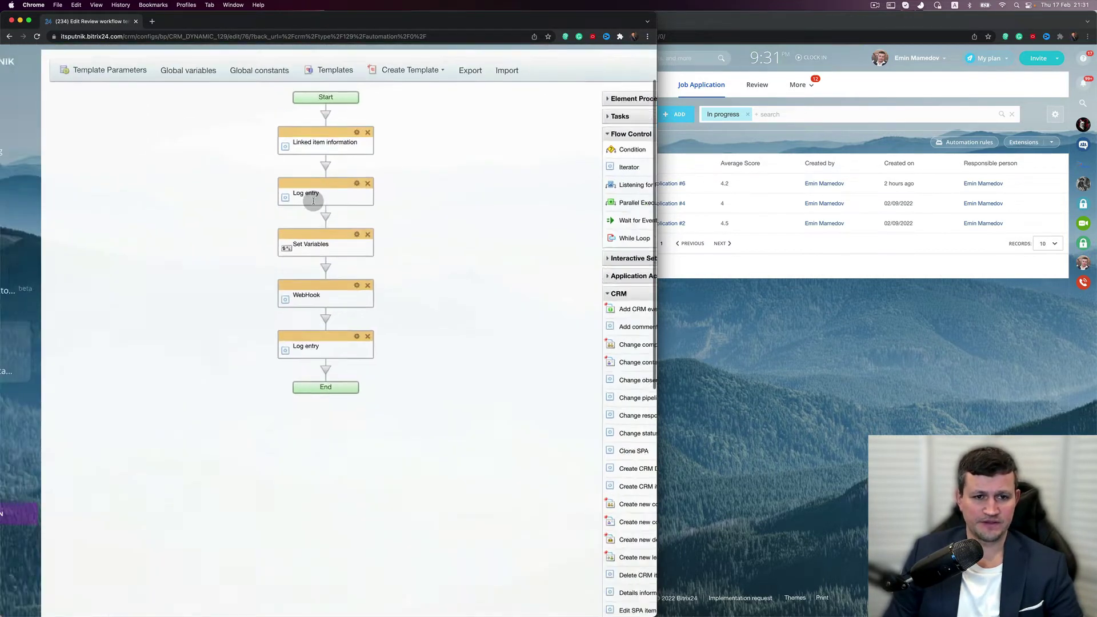
click(347, 113)
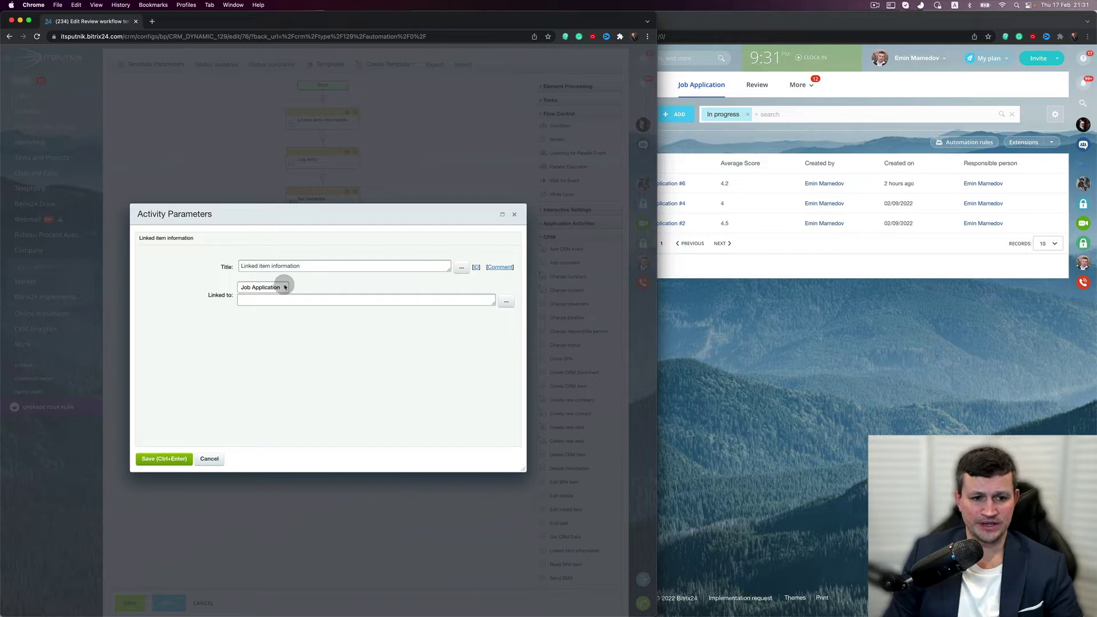
click(209, 460)
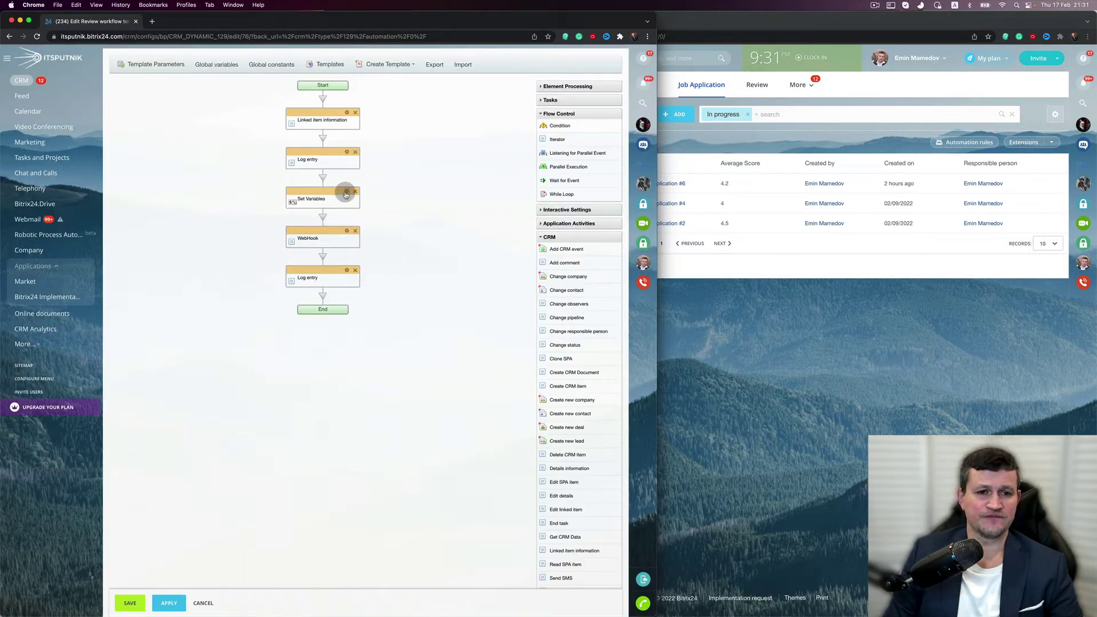
click(167, 65)
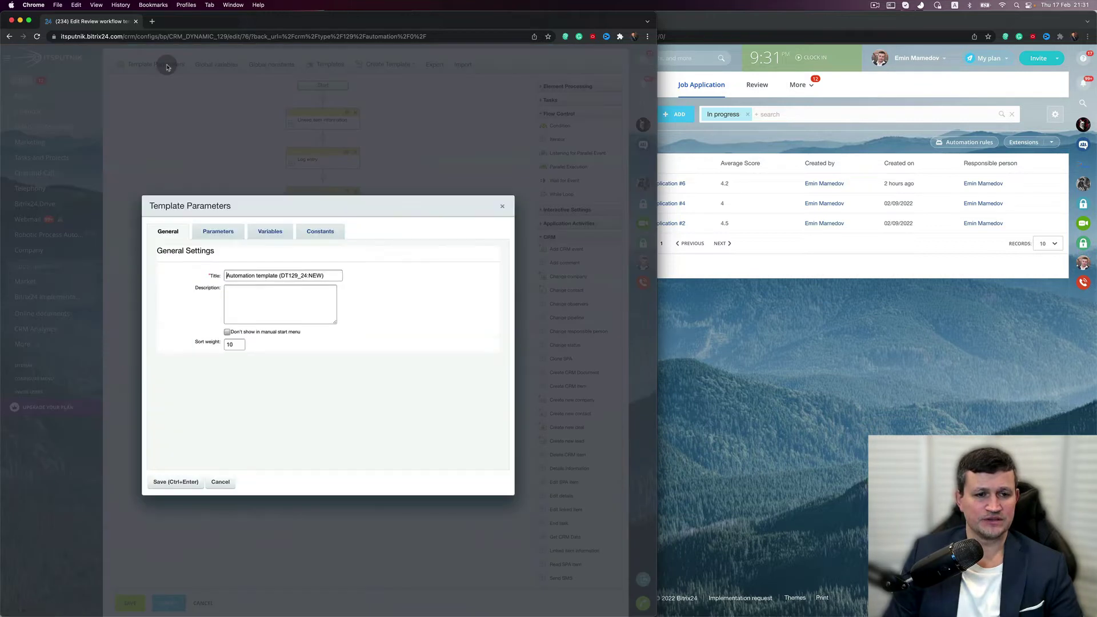
click(269, 232)
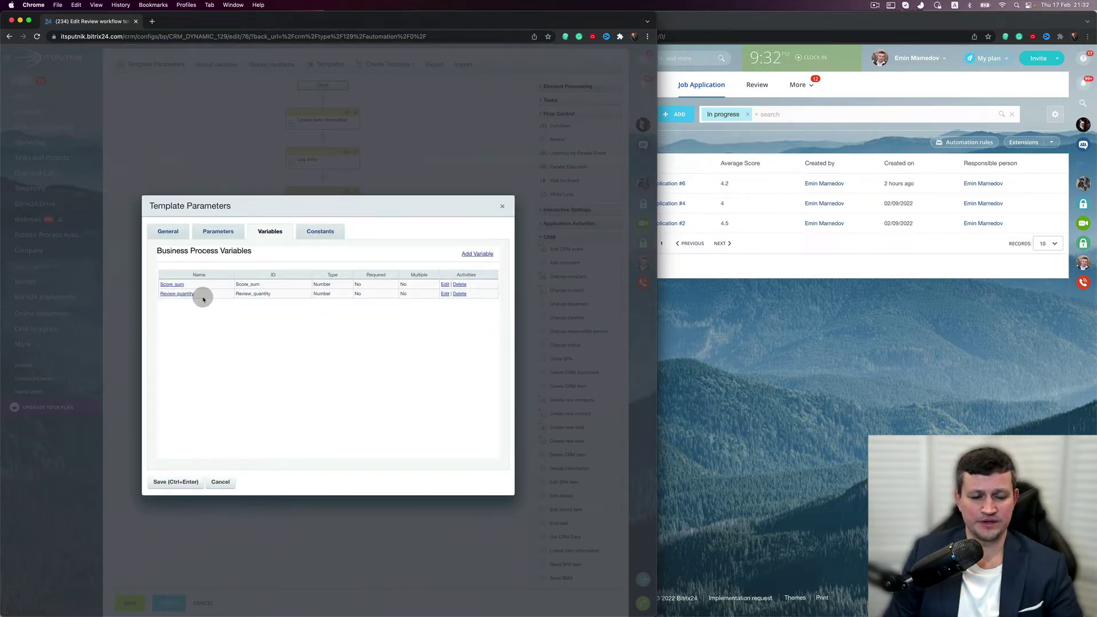
click(222, 481)
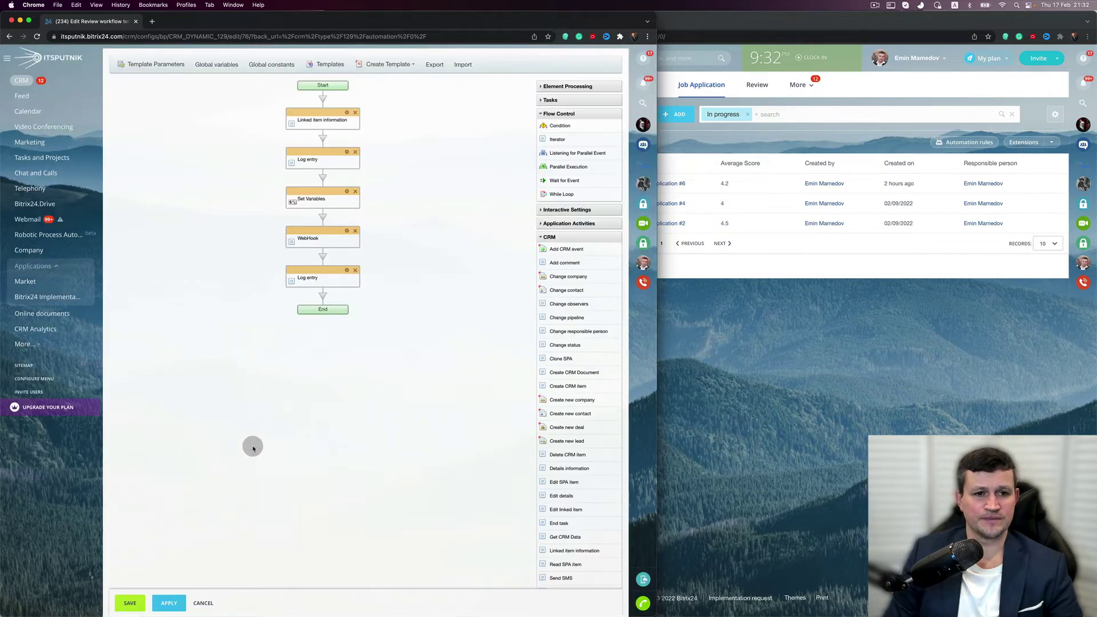
click(346, 193)
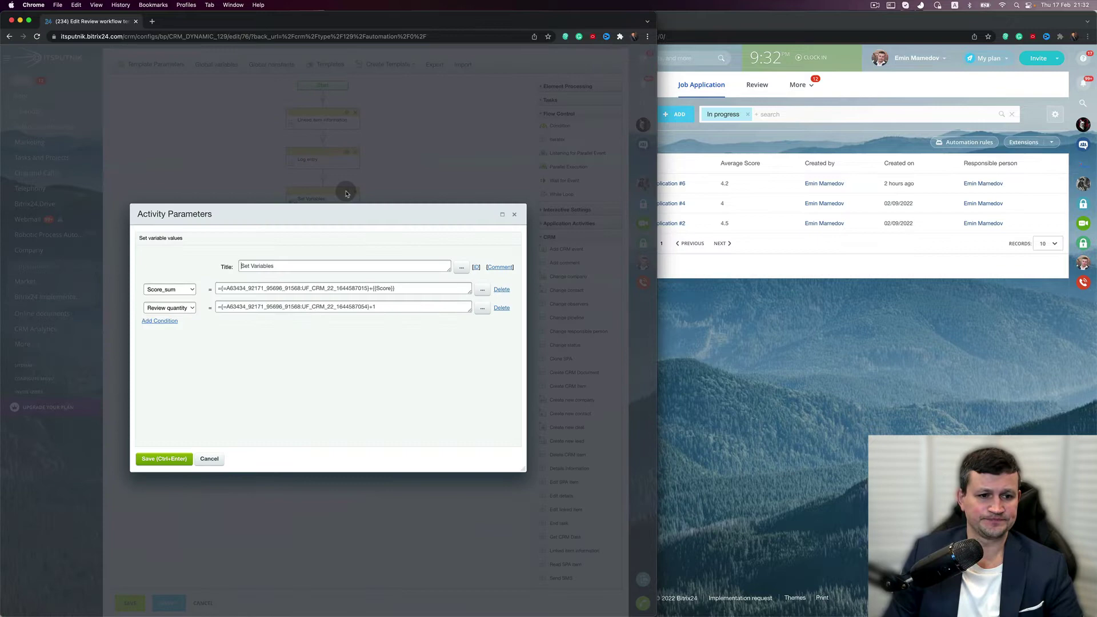
click(216, 461)
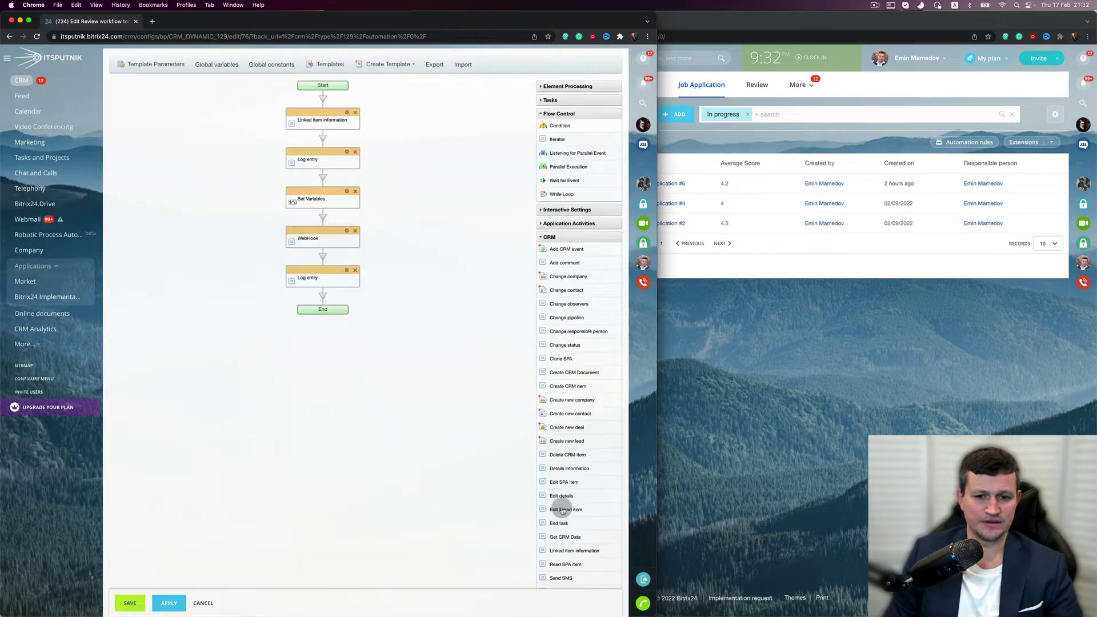
scroll(563, 508, down, 10)
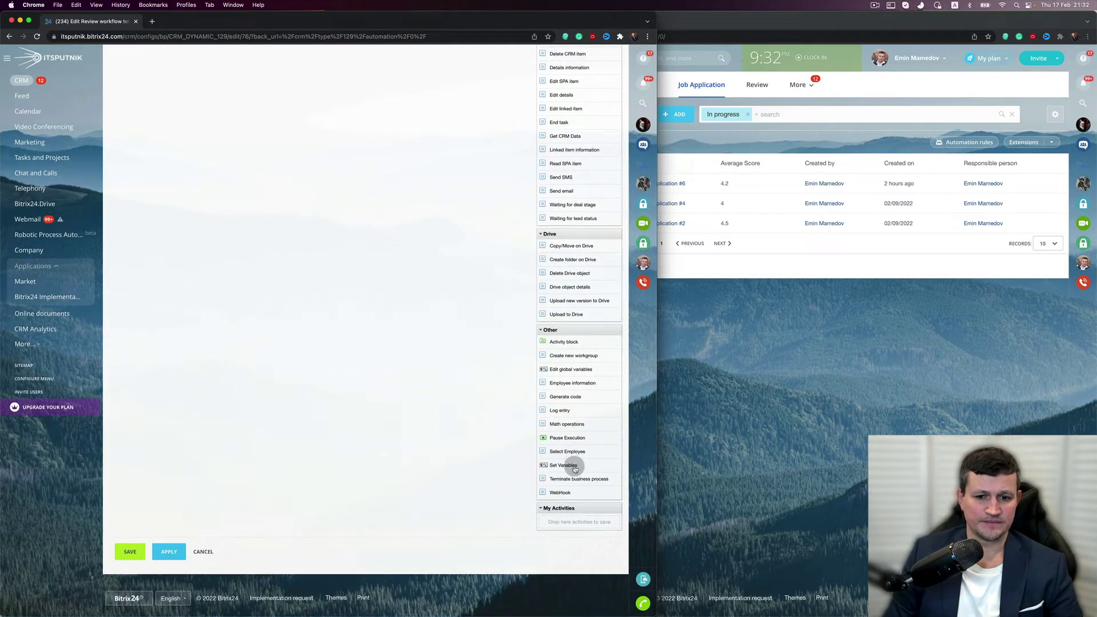
scroll(434, 388, up, 10)
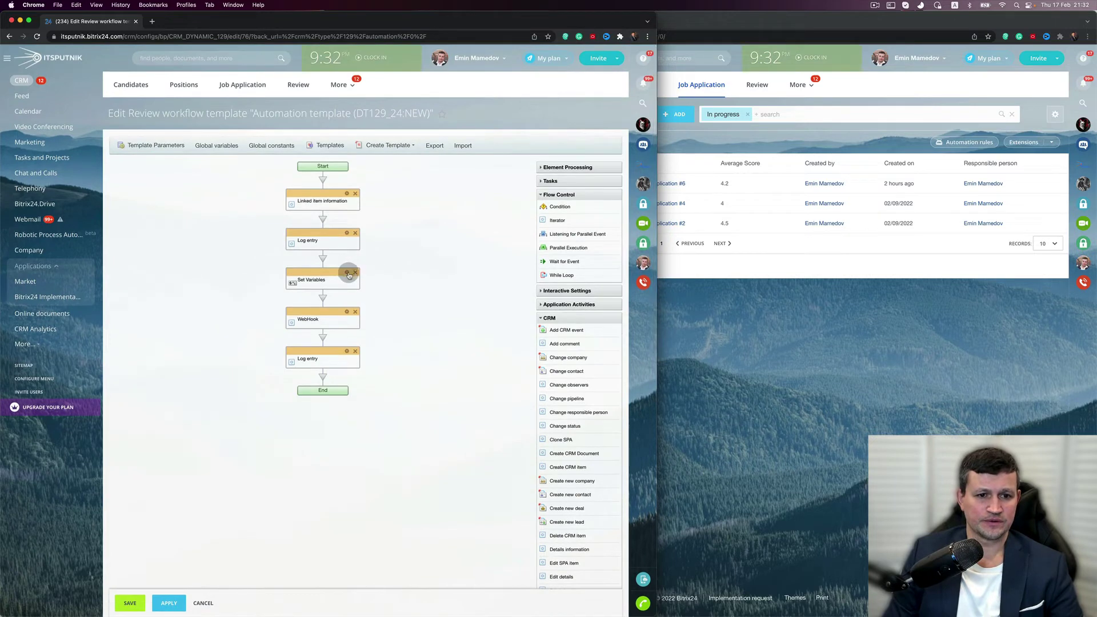
click(346, 272)
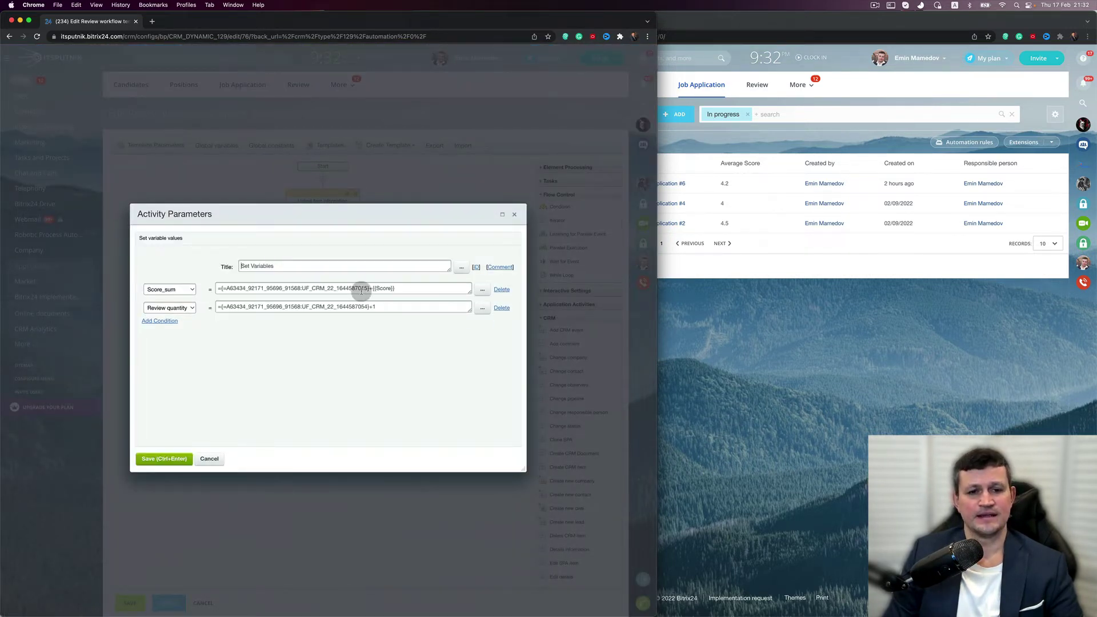
drag(368, 288, 302, 288)
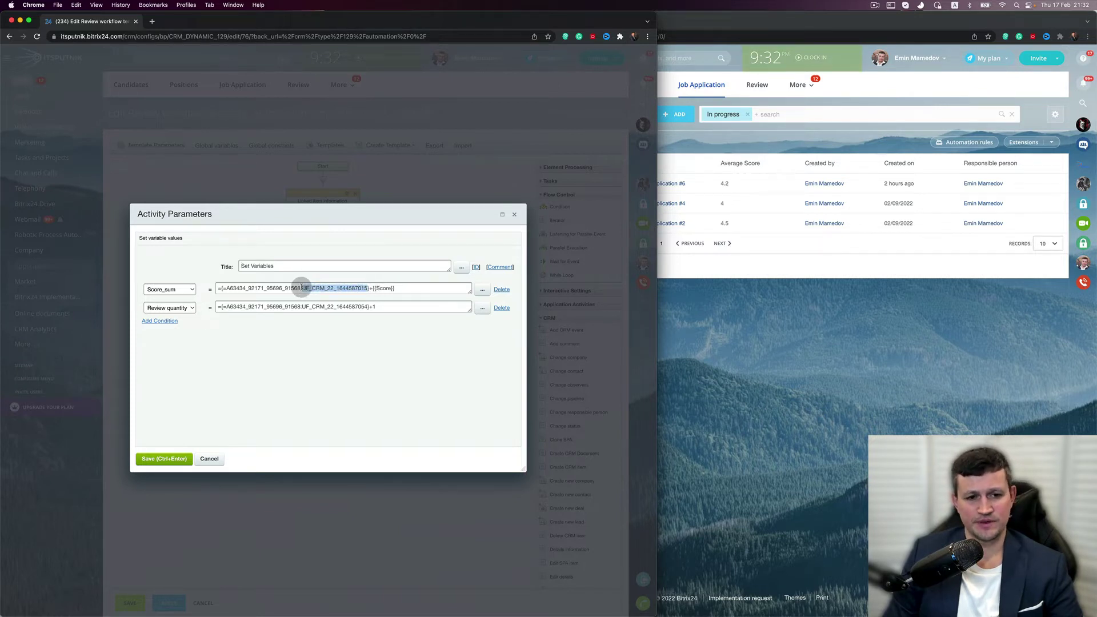
drag(301, 288, 162, 289)
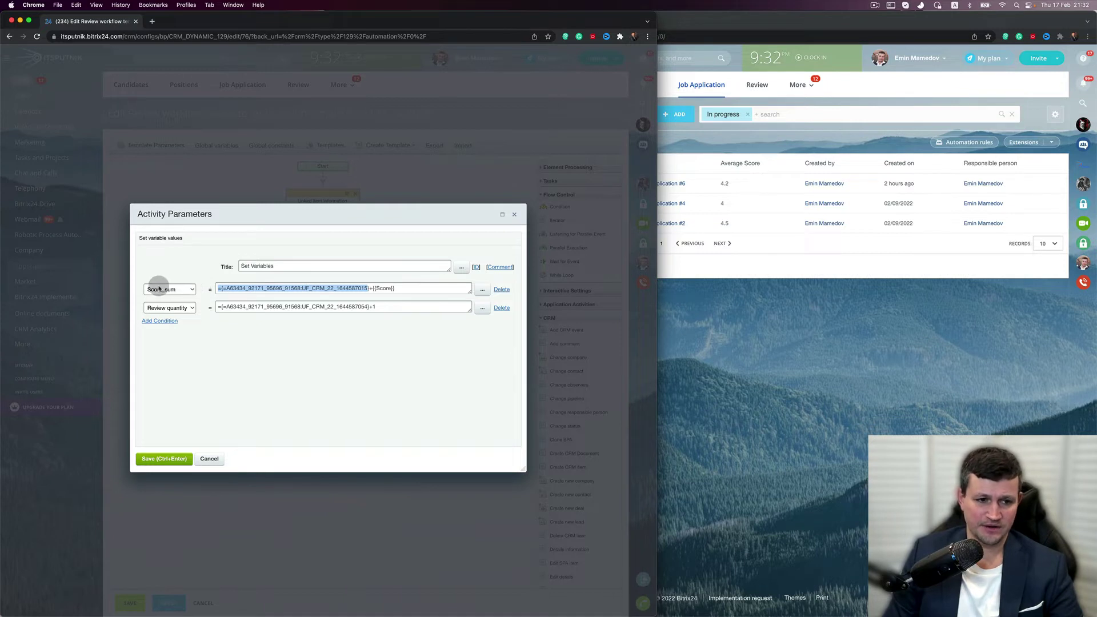
click(398, 288)
drag(399, 289, 370, 289)
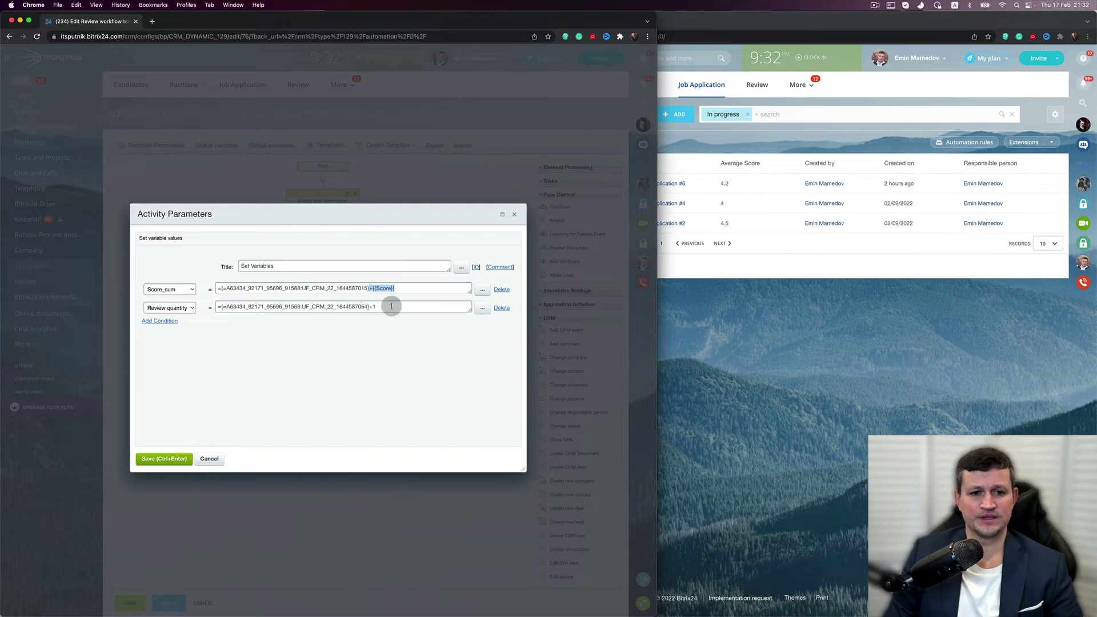
click(211, 459)
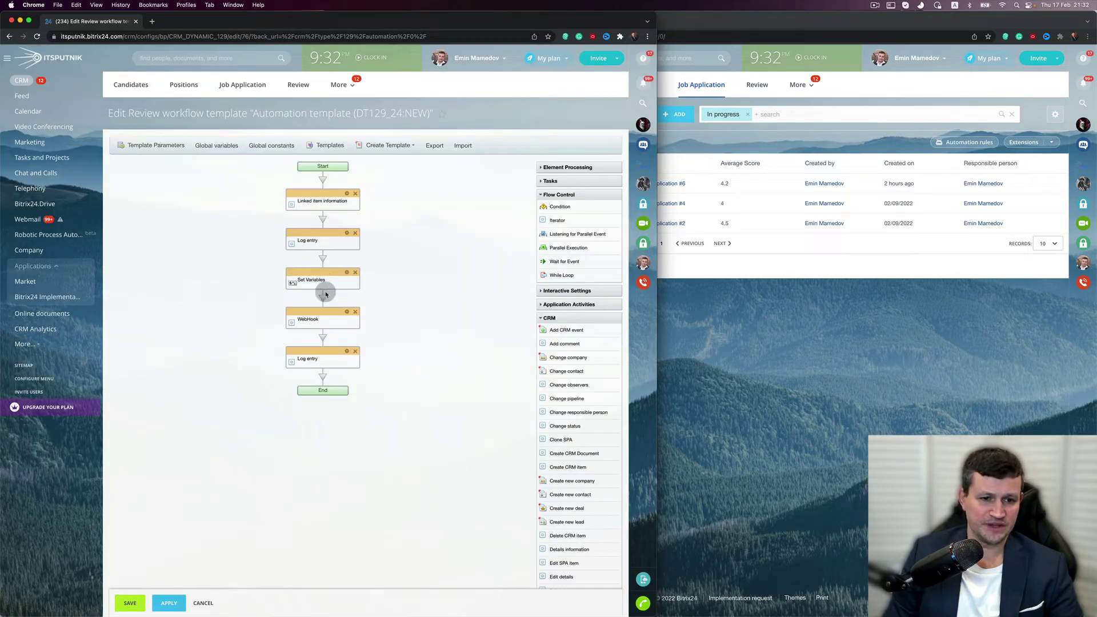
Inspect the WebHook step's handler URL, highlighting its secret key and crm.item.update parameters.
click(347, 313)
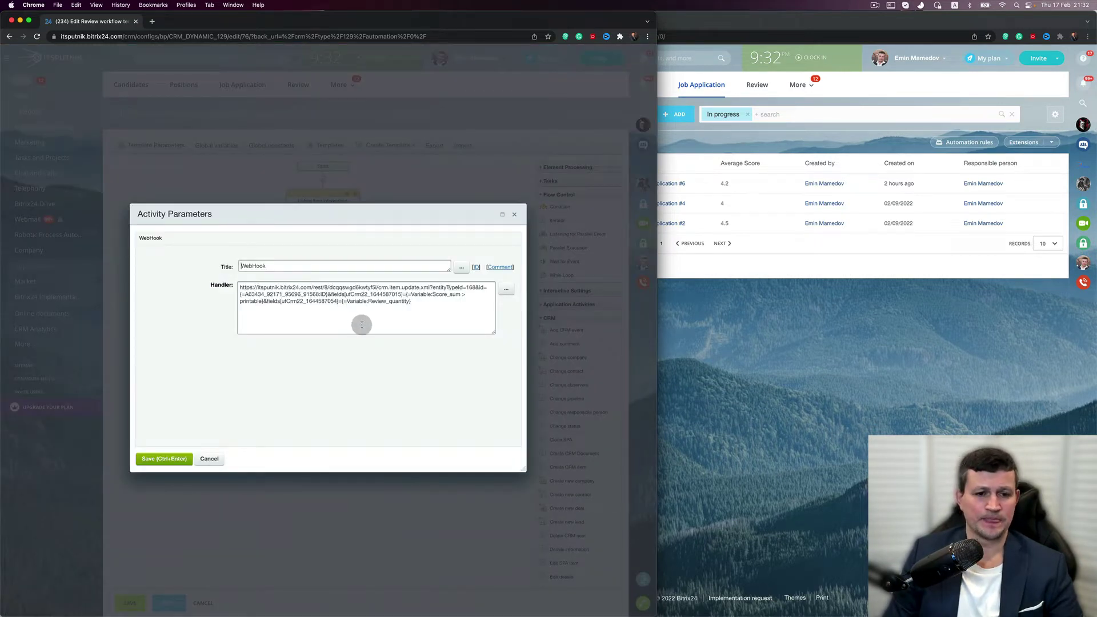
scroll(385, 319, up, 5)
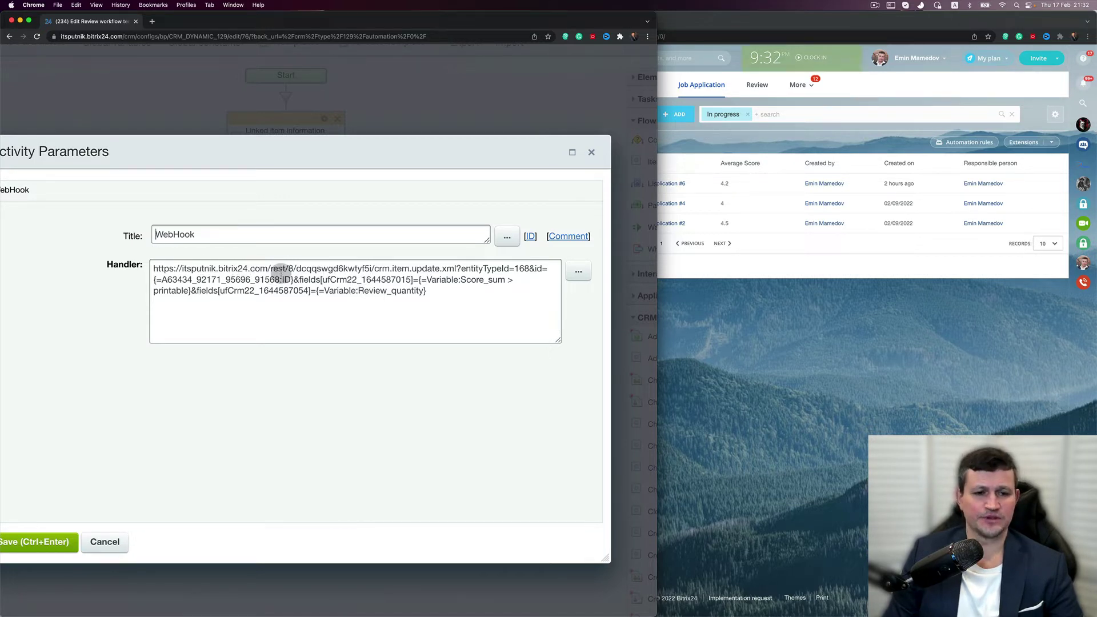
drag(306, 268, 364, 270)
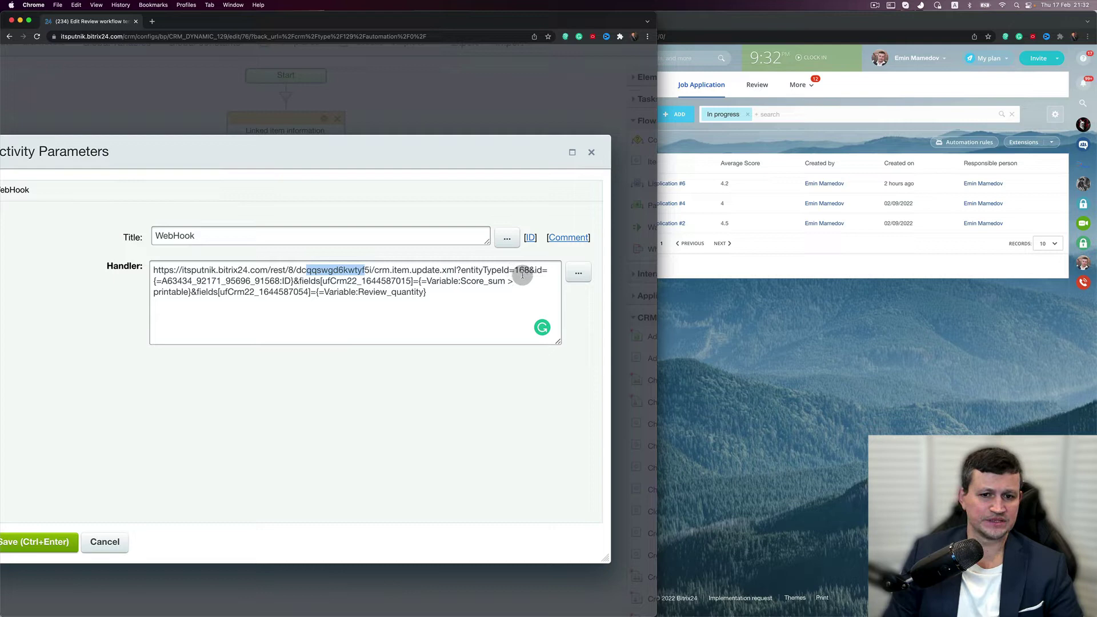
scroll(524, 273, down, 5)
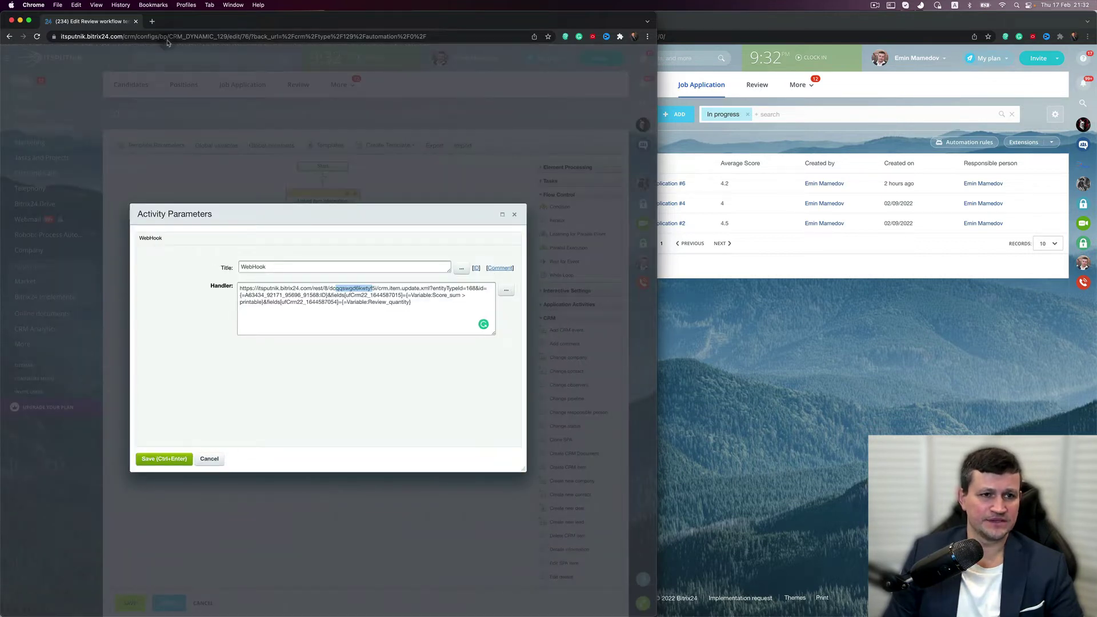
In a second tab, confirm Job Application's type ID 168 matches the handler's entityTypeId.
click(150, 37)
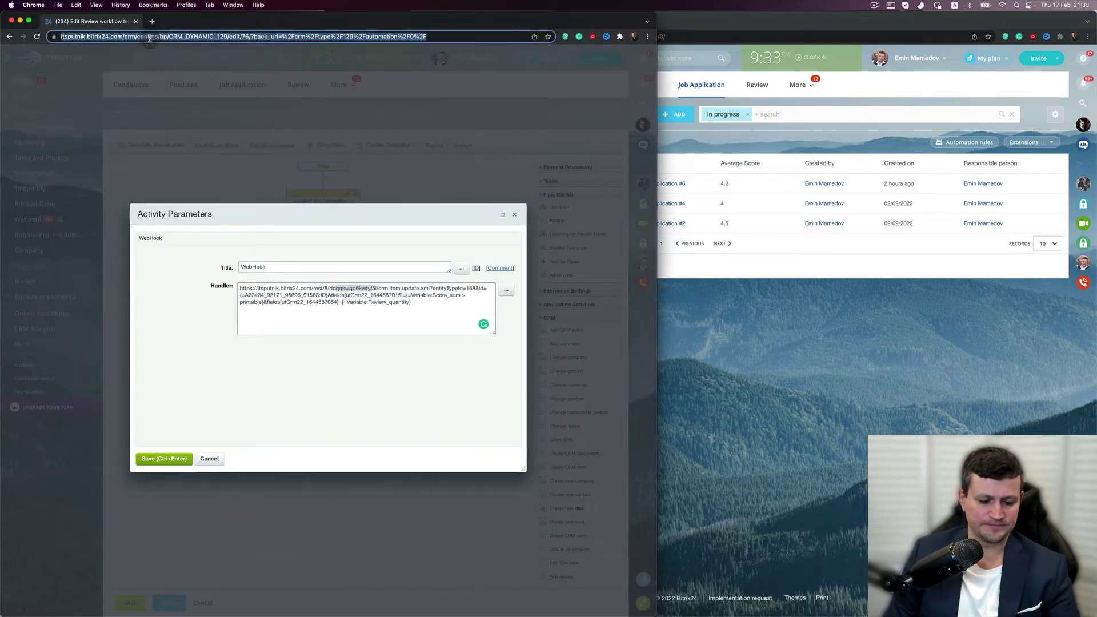
click(152, 21)
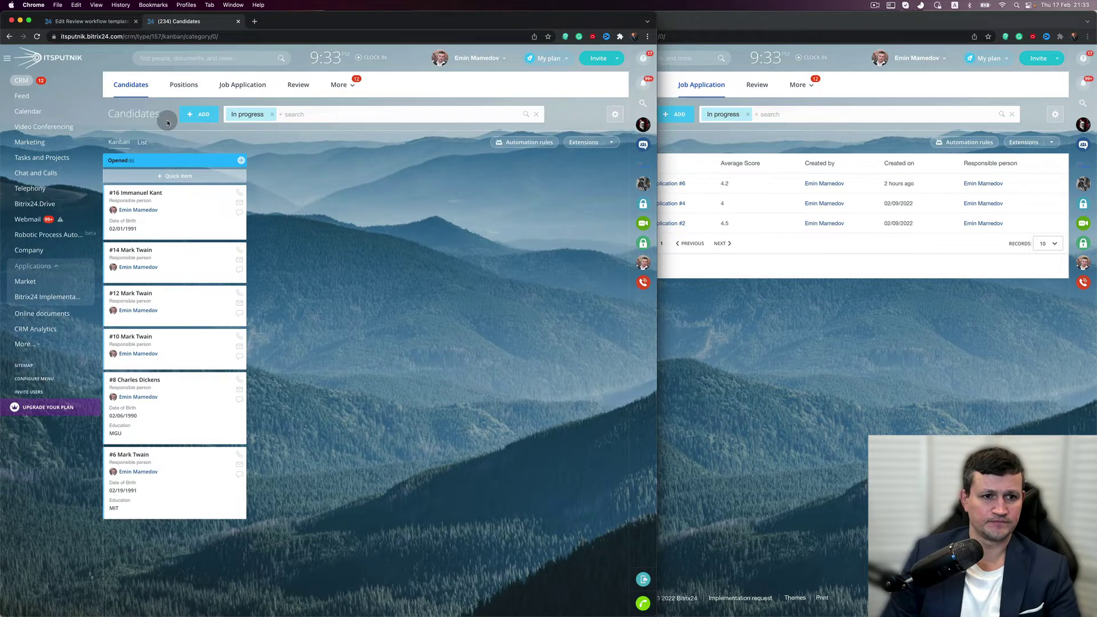
click(340, 83)
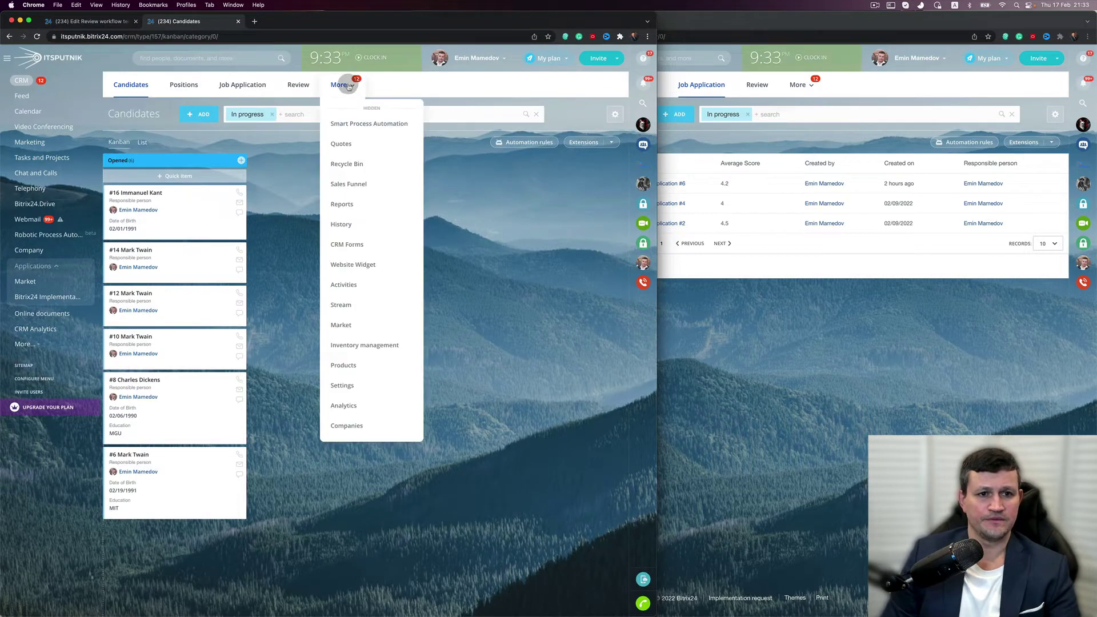
click(369, 124)
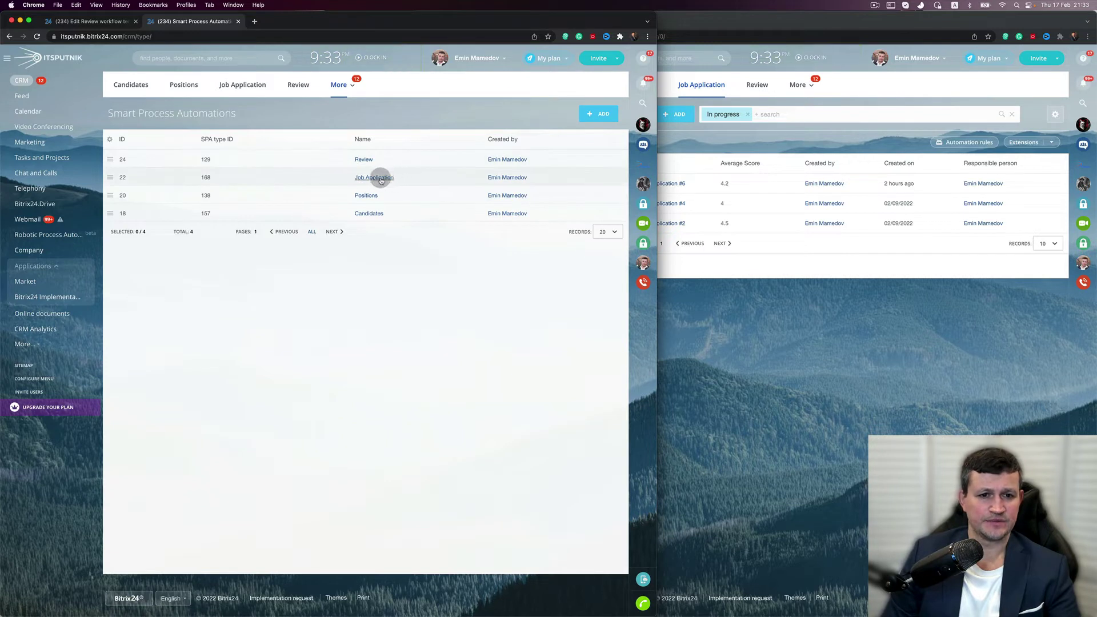
double_click(206, 177)
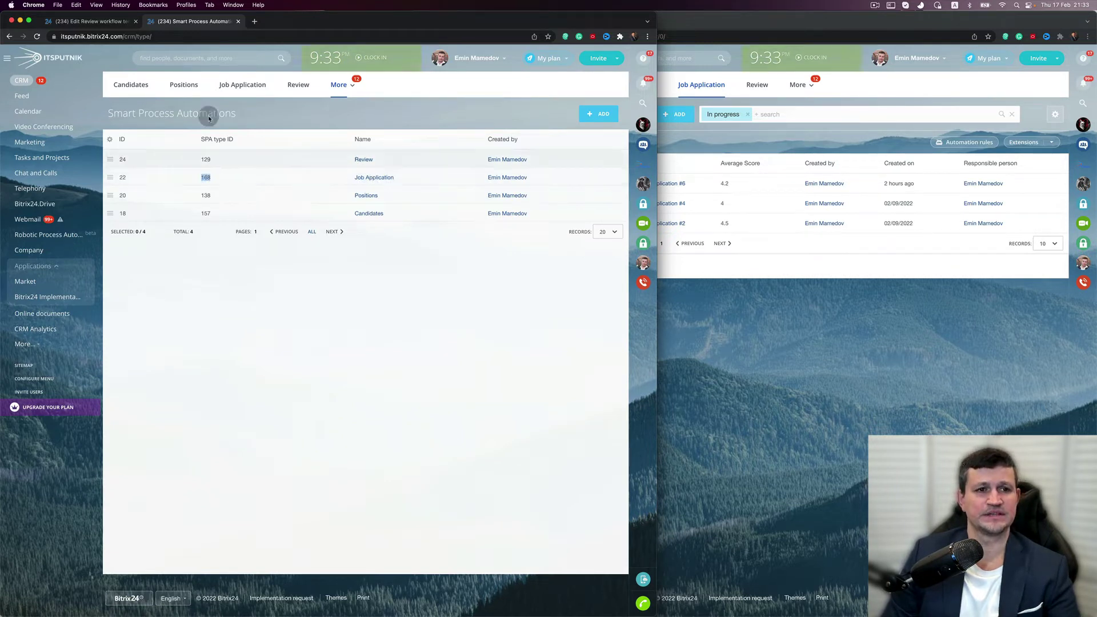
click(119, 21)
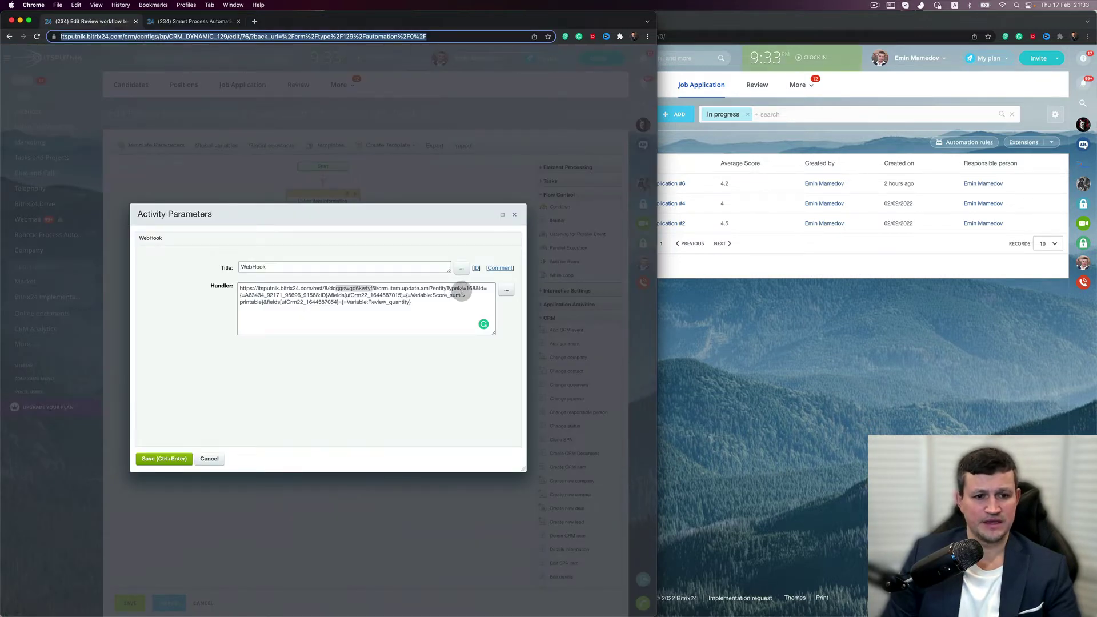
key(super+plus)
key(super+plus)
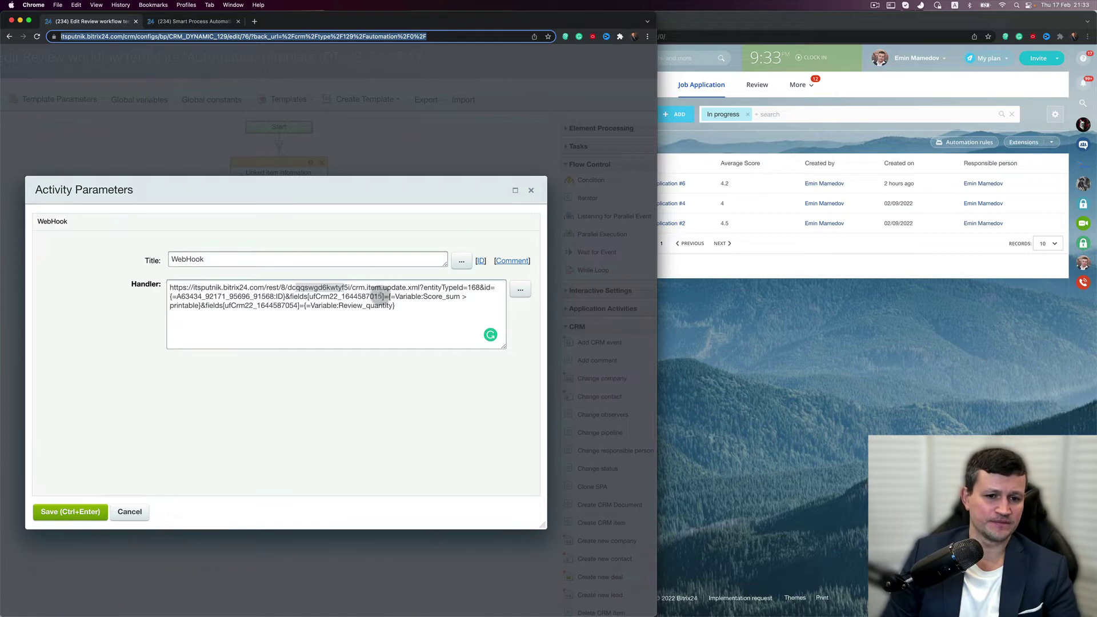
click(378, 296)
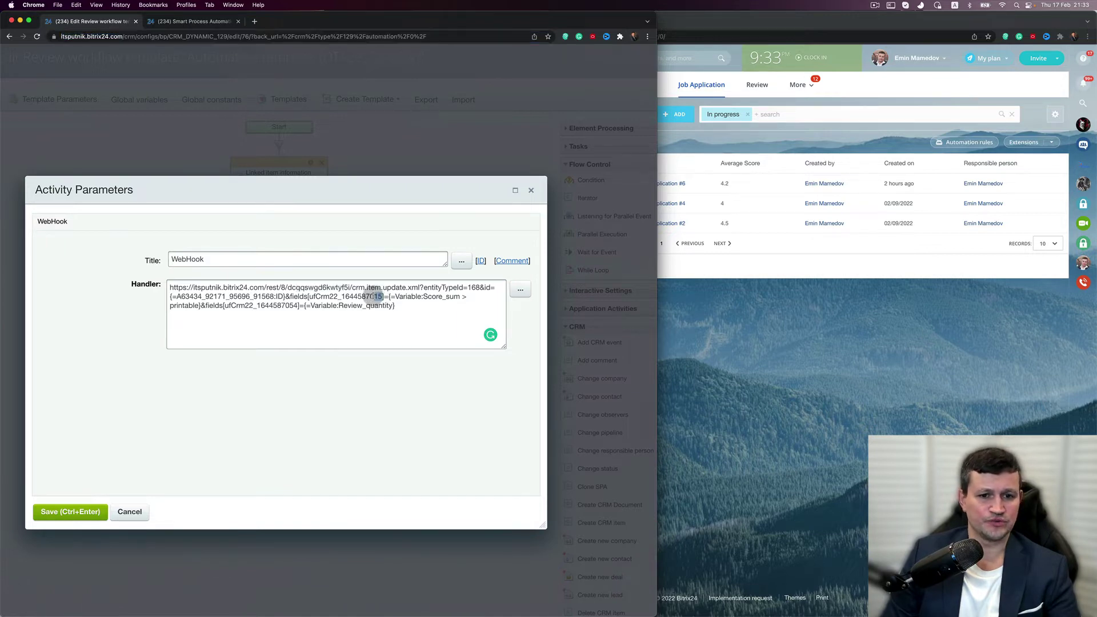
Match Job Application's Score summ and Review quantity field IDs to the handler, then cancel the WebHook settings.
click(180, 24)
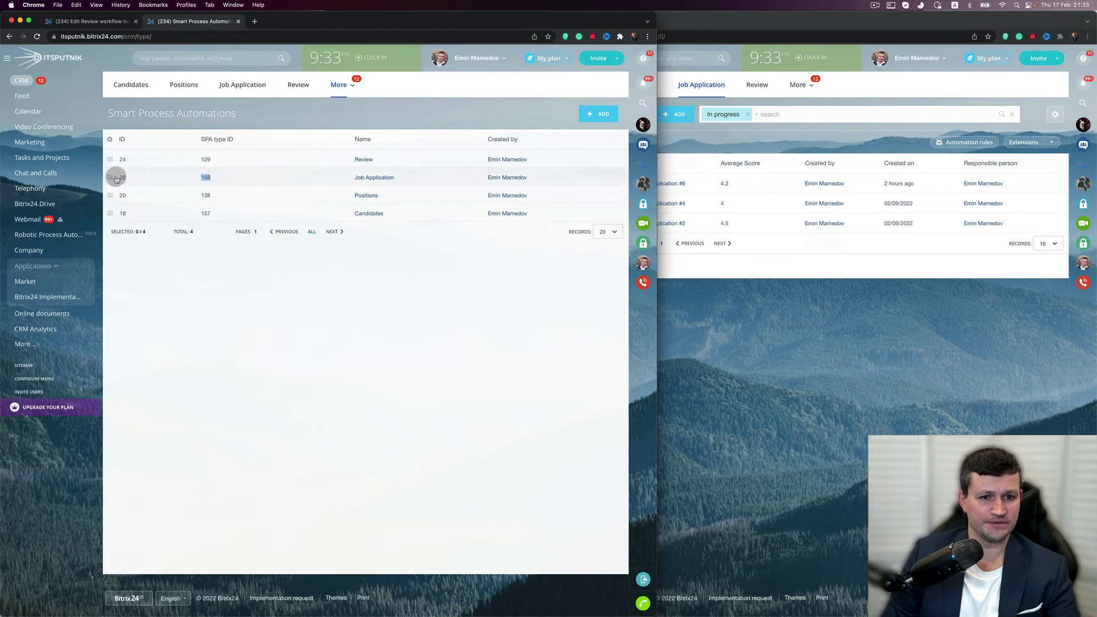
click(114, 178)
click(140, 192)
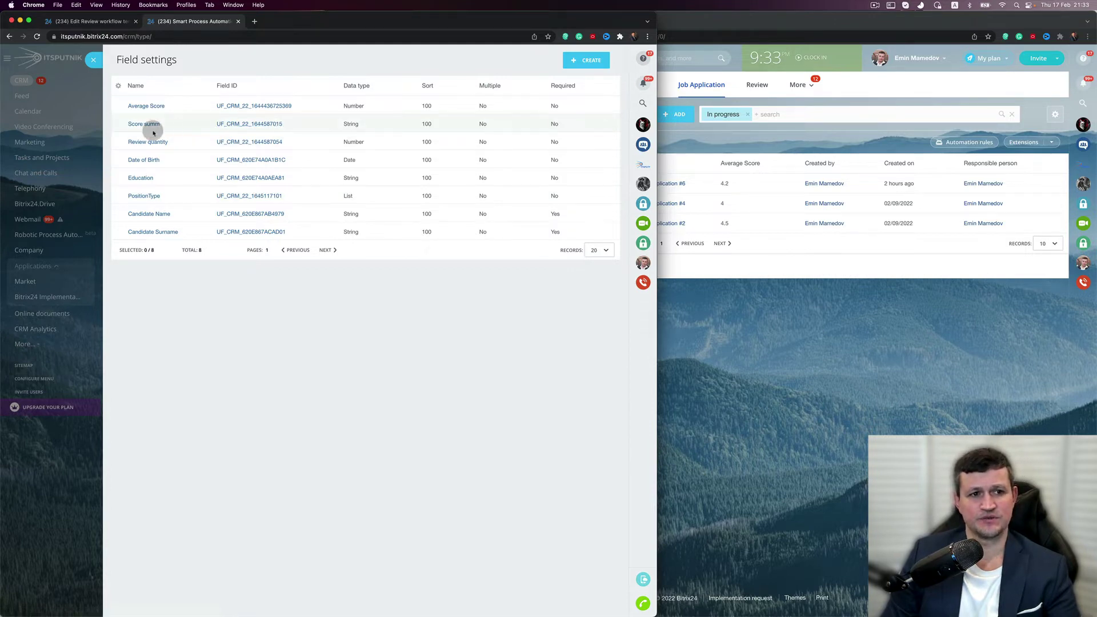
click(105, 23)
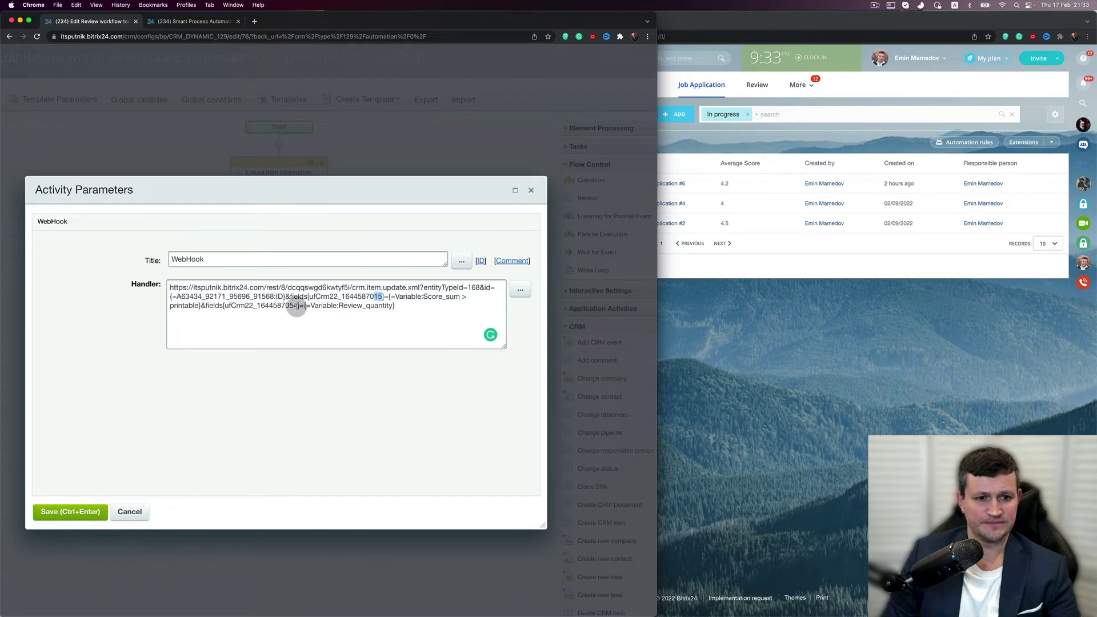
click(203, 22)
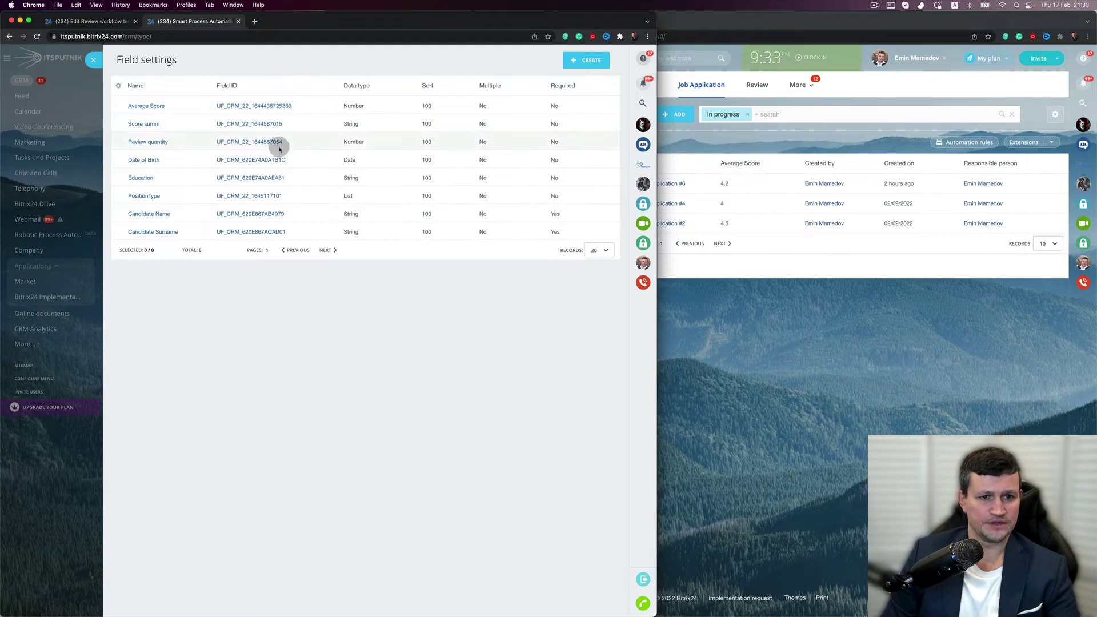
click(91, 21)
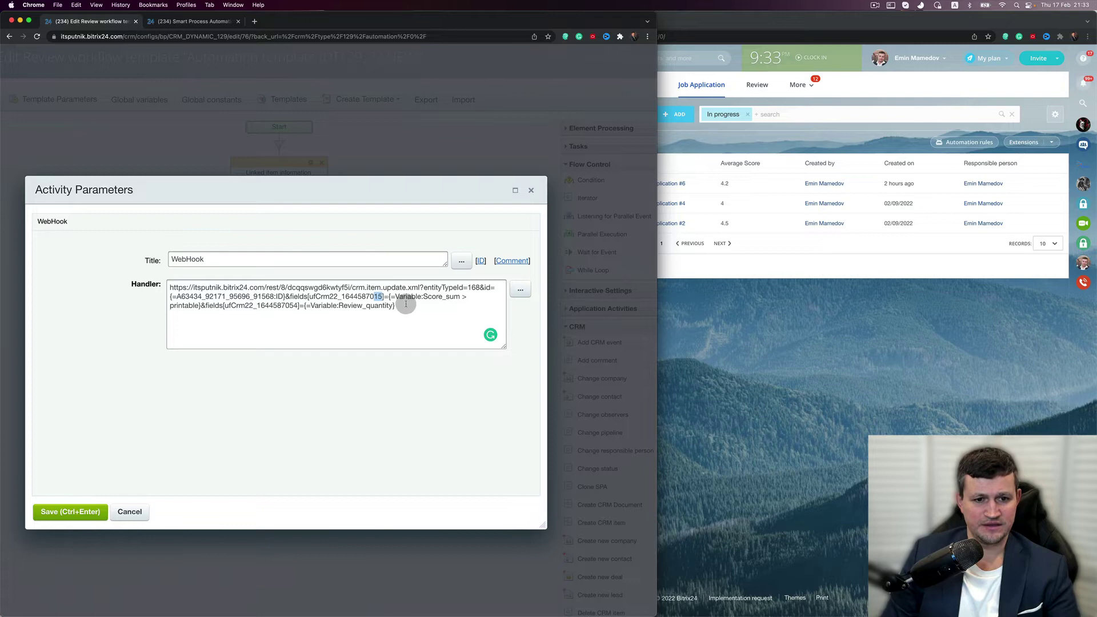
click(131, 512)
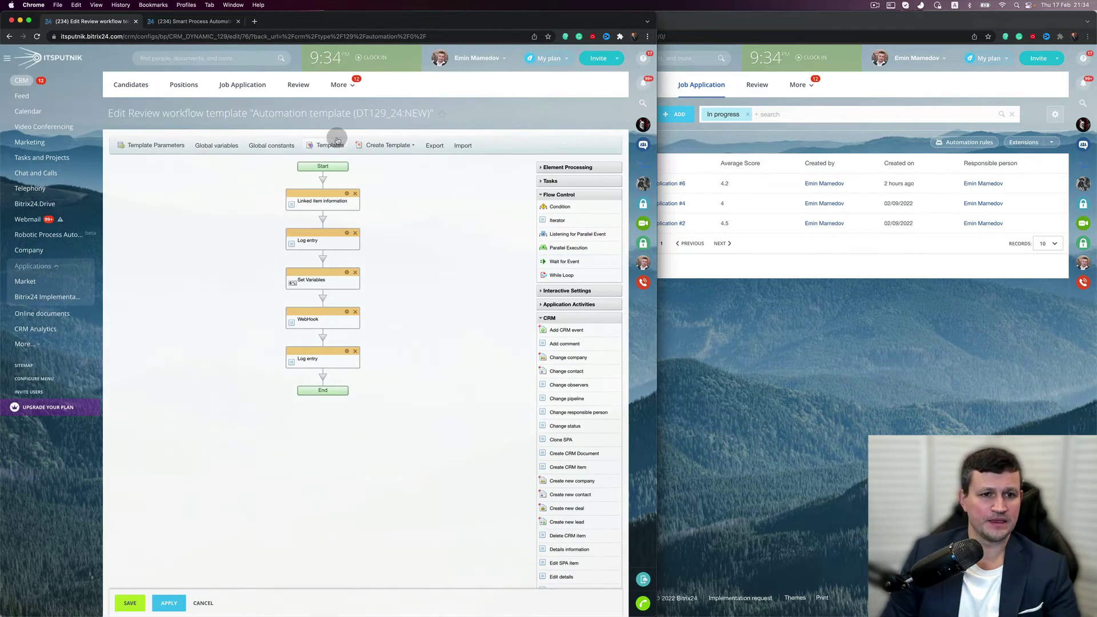
Open the Job Application Business Process Template from the CRM automation settings.
click(343, 84)
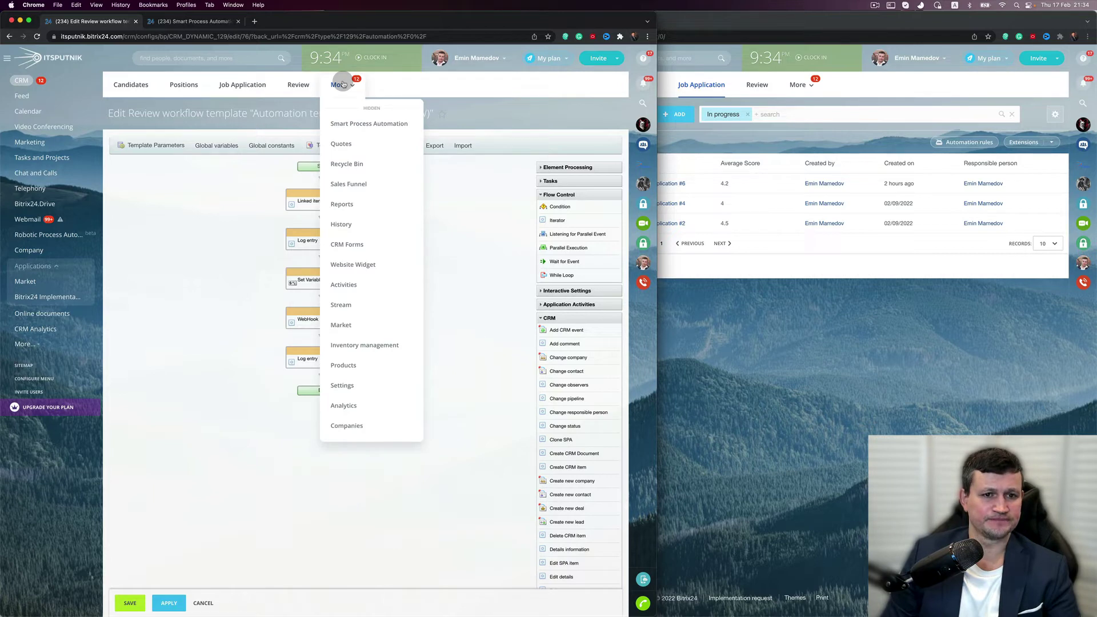
click(350, 385)
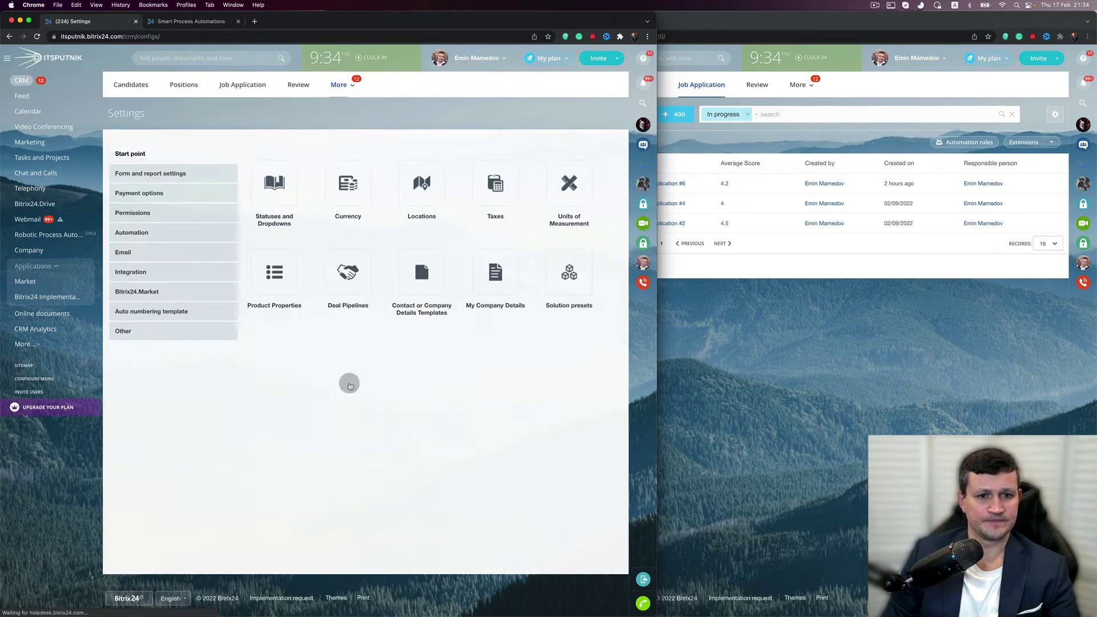
click(167, 229)
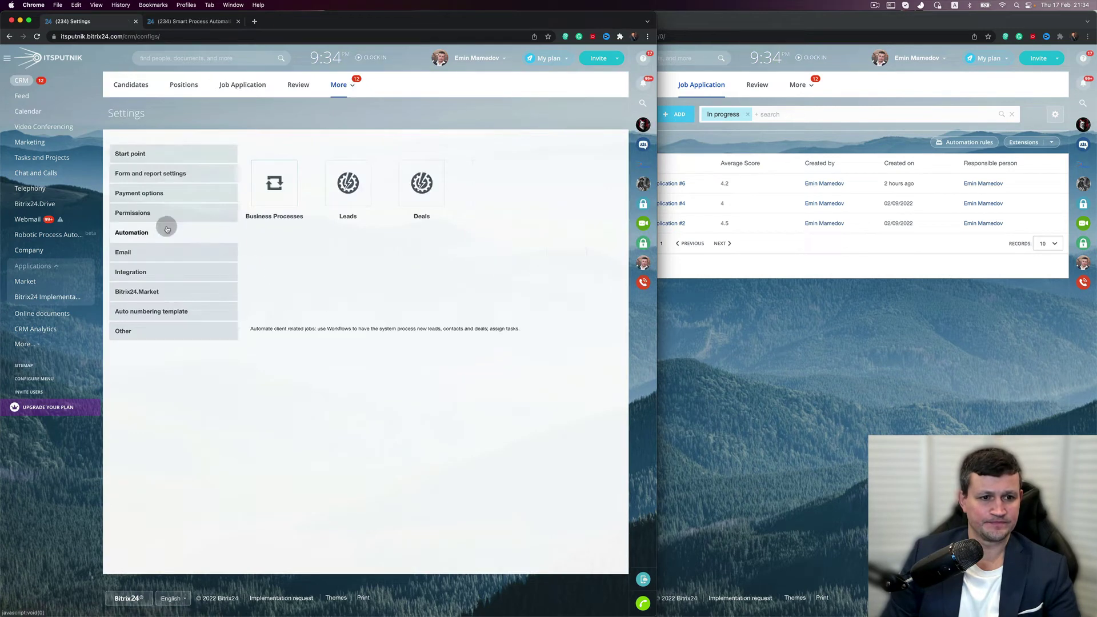
click(279, 190)
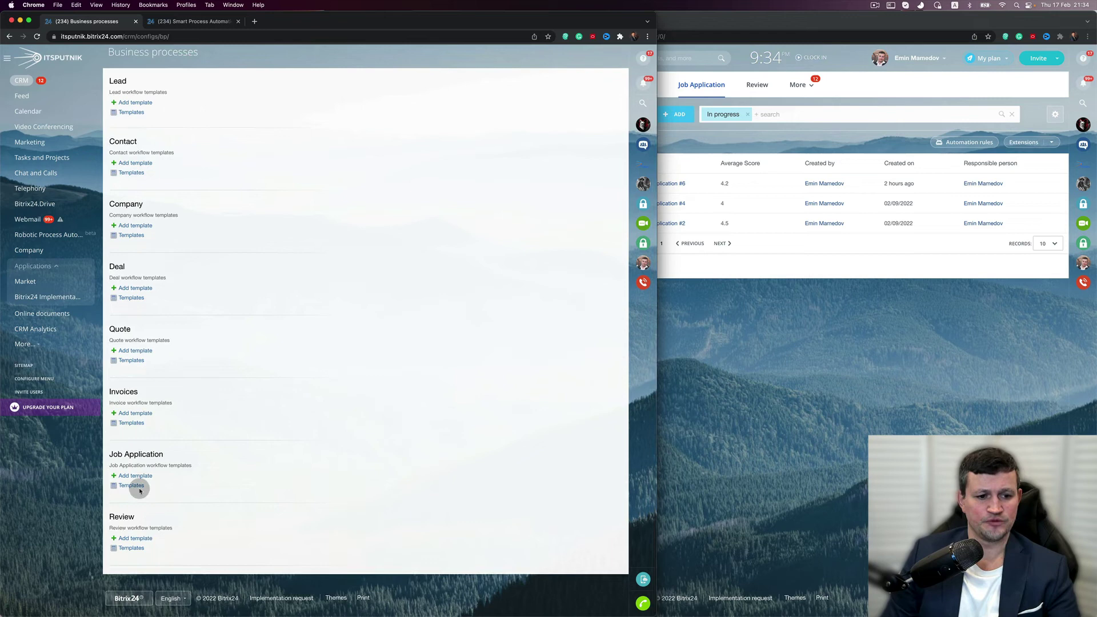
click(140, 490)
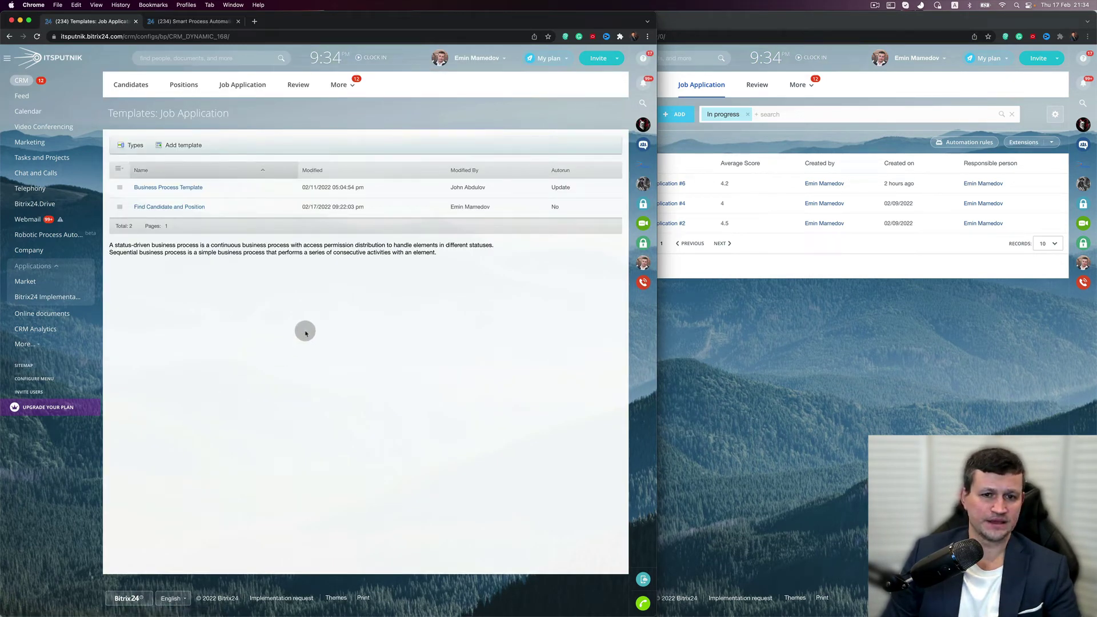
click(189, 188)
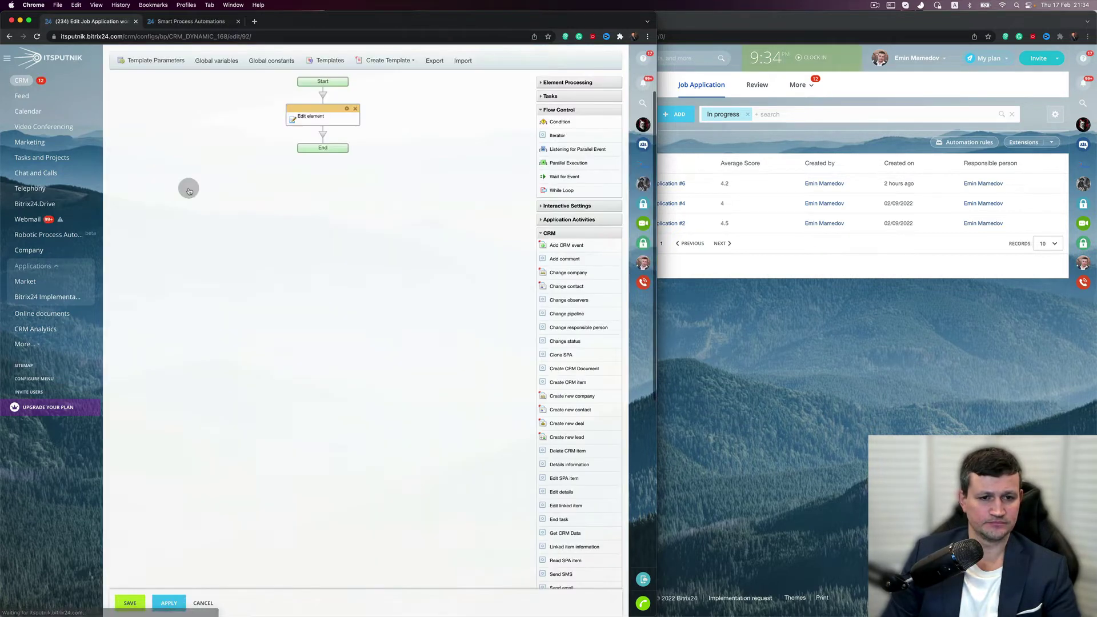
Inspect the Edit element step's Average Score formula, Score summ / Review quantity, without changes.
click(348, 109)
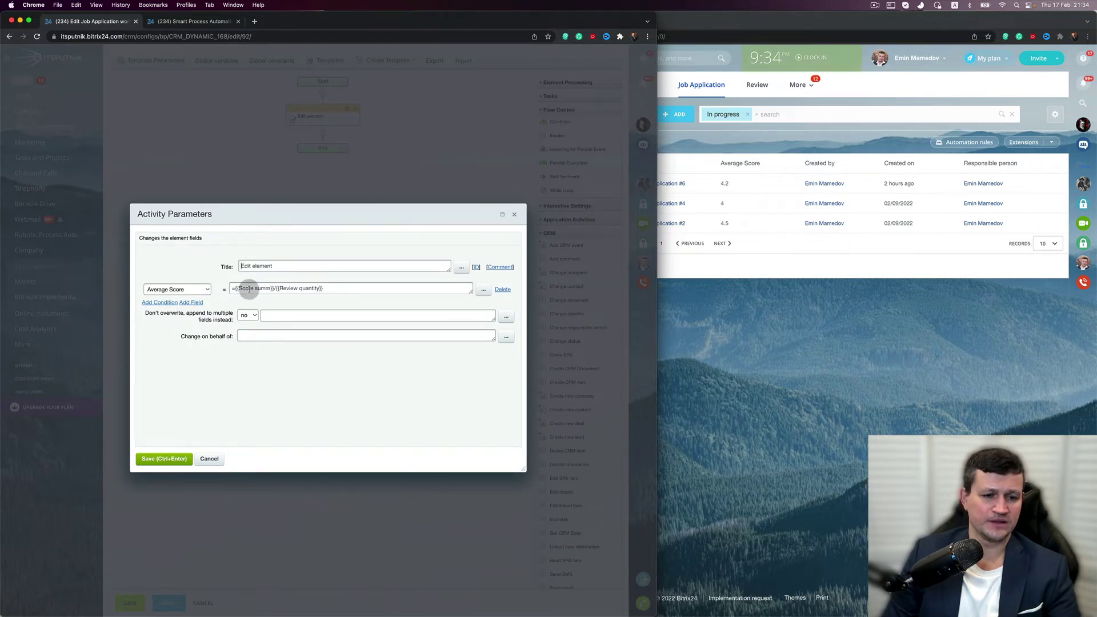
drag(251, 289, 280, 288)
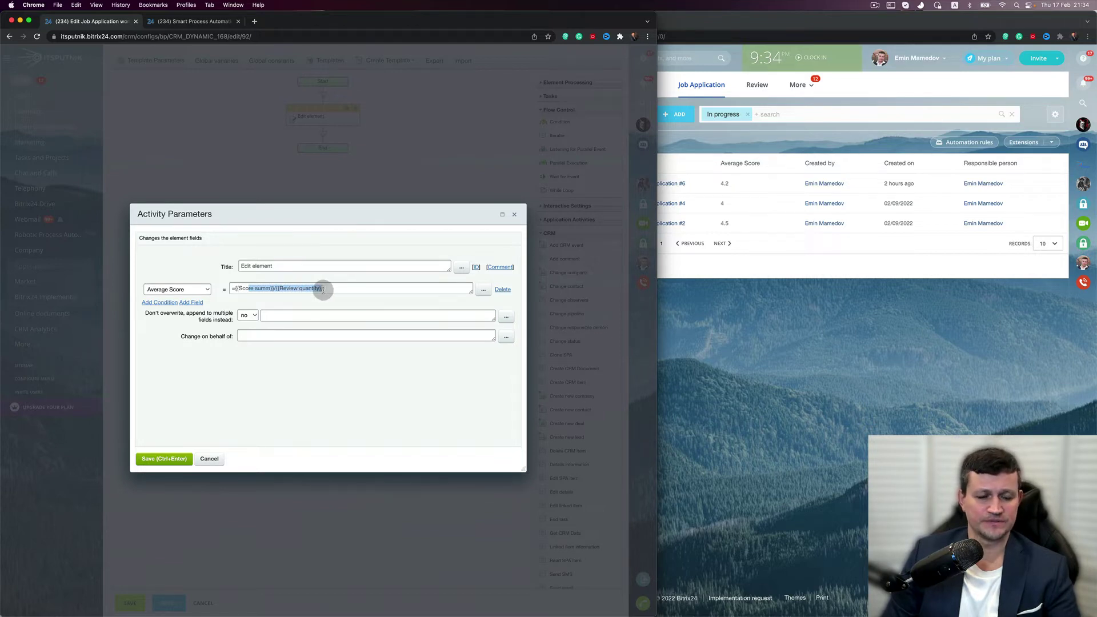
click(209, 458)
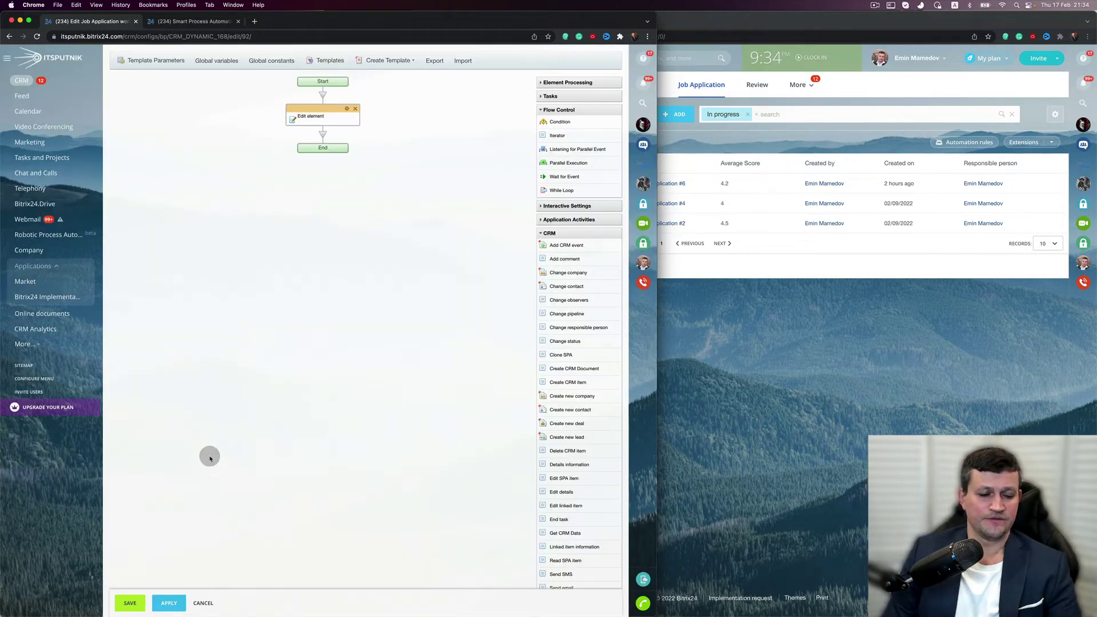
Leave the workflow editor unsaved and view the Job Application list, where #6 averages 4.33.
click(206, 605)
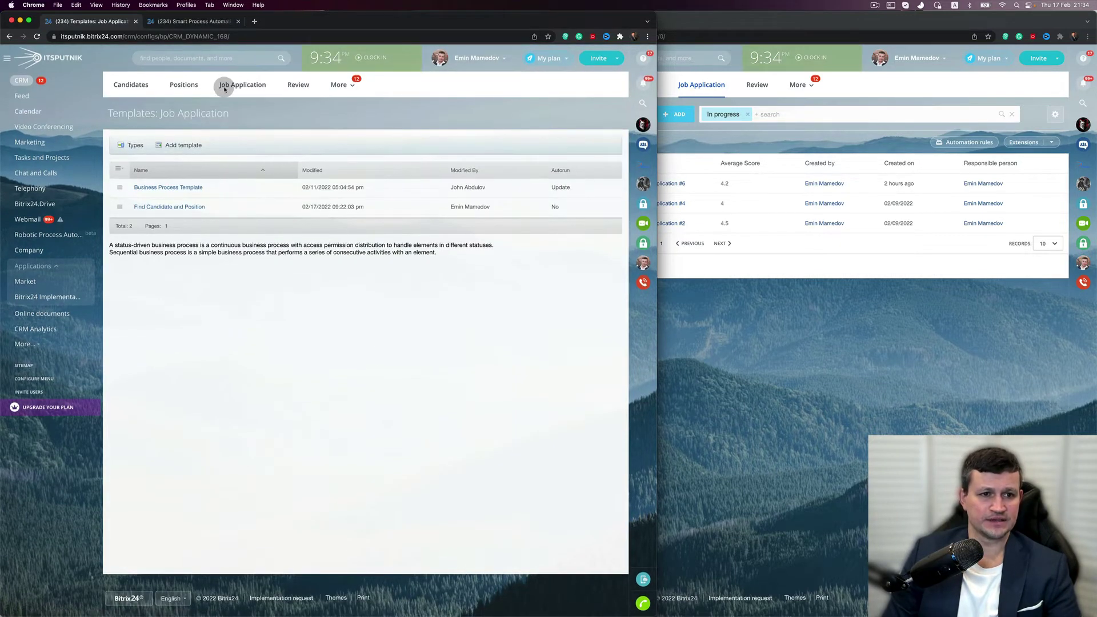
click(253, 85)
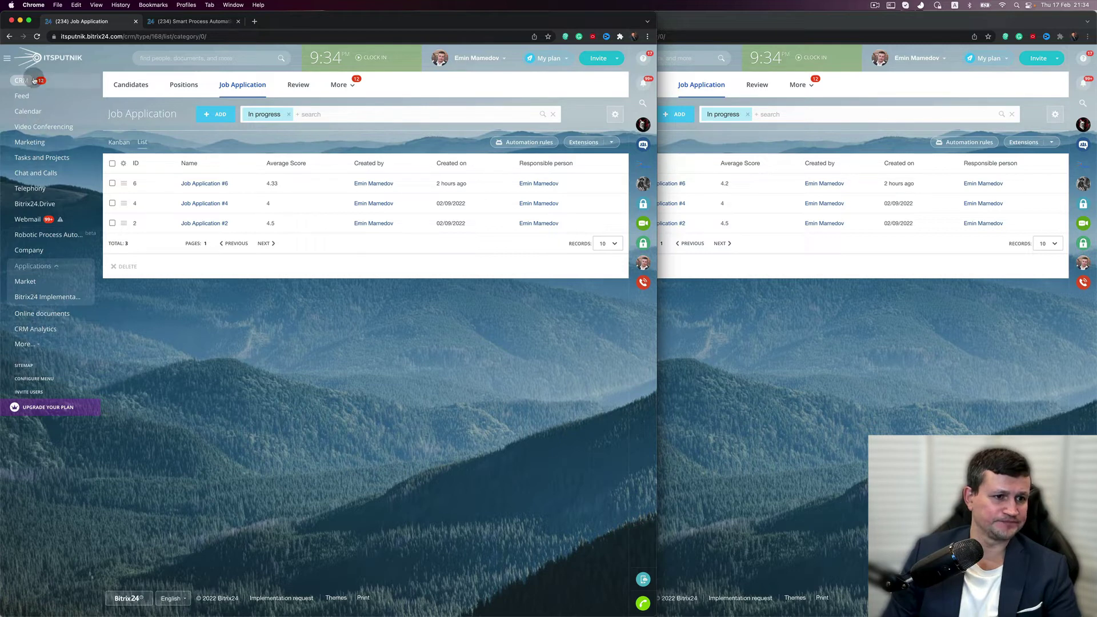
Create a new website from the Business template in the Sites section.
click(24, 344)
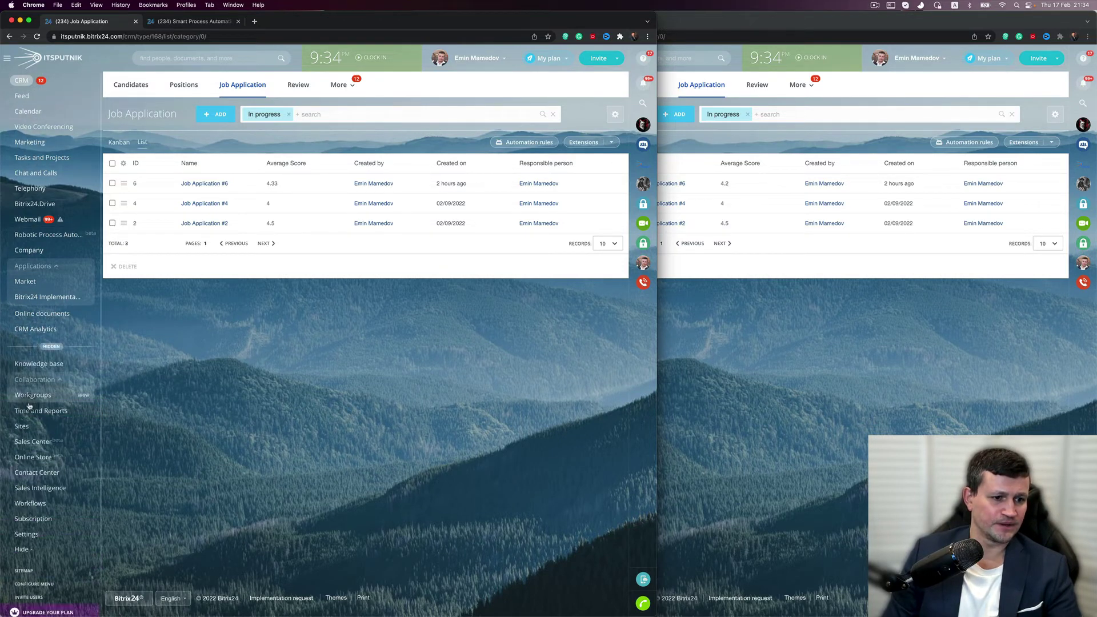
click(25, 426)
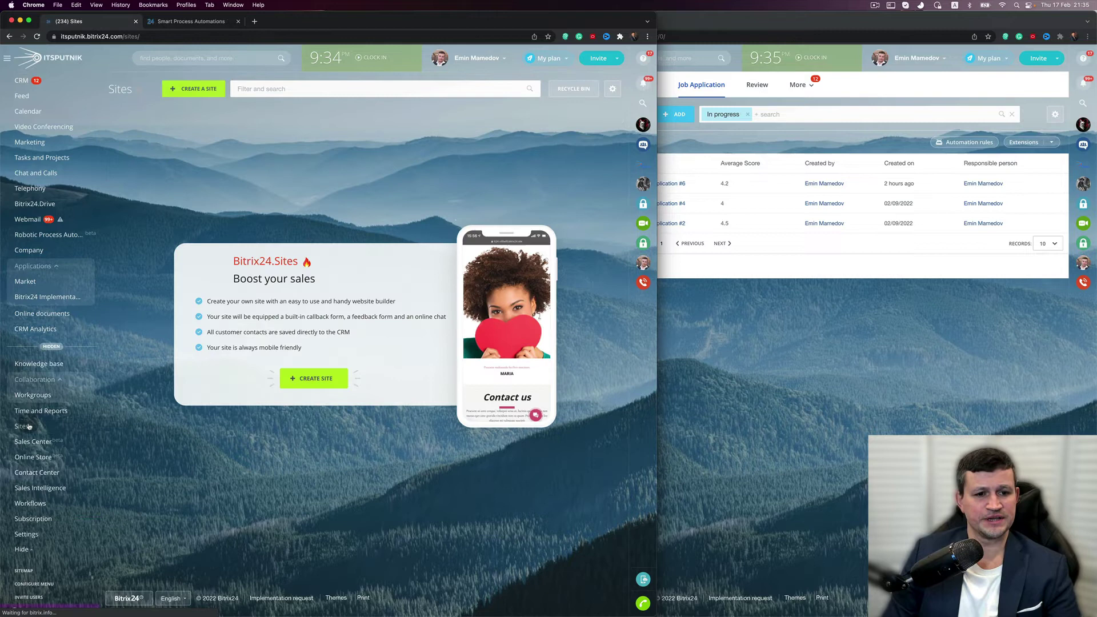
click(309, 381)
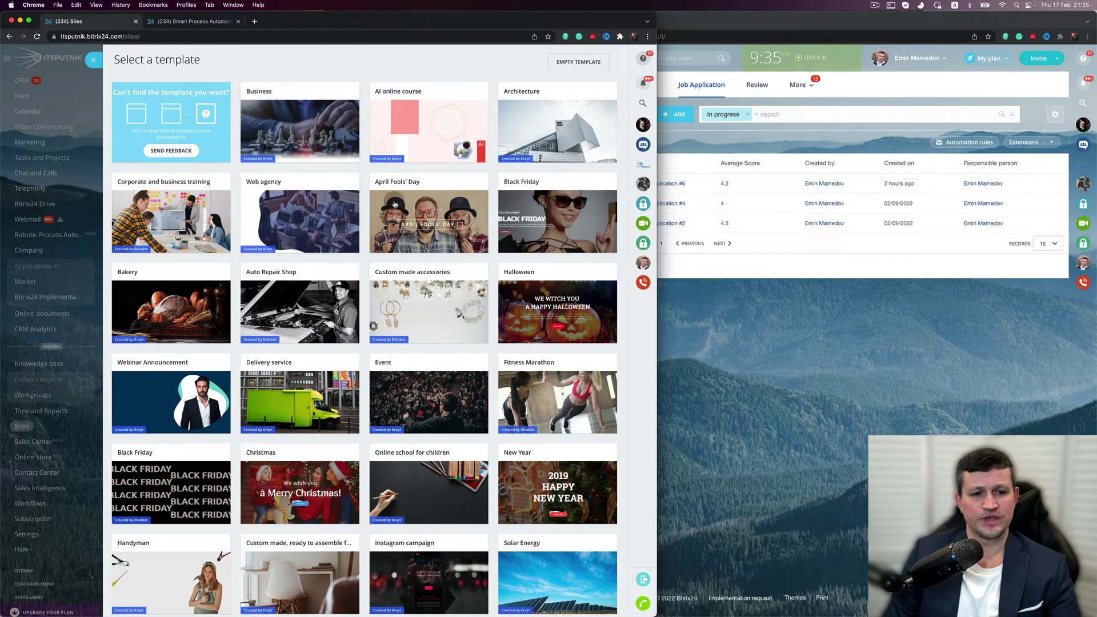
click(313, 143)
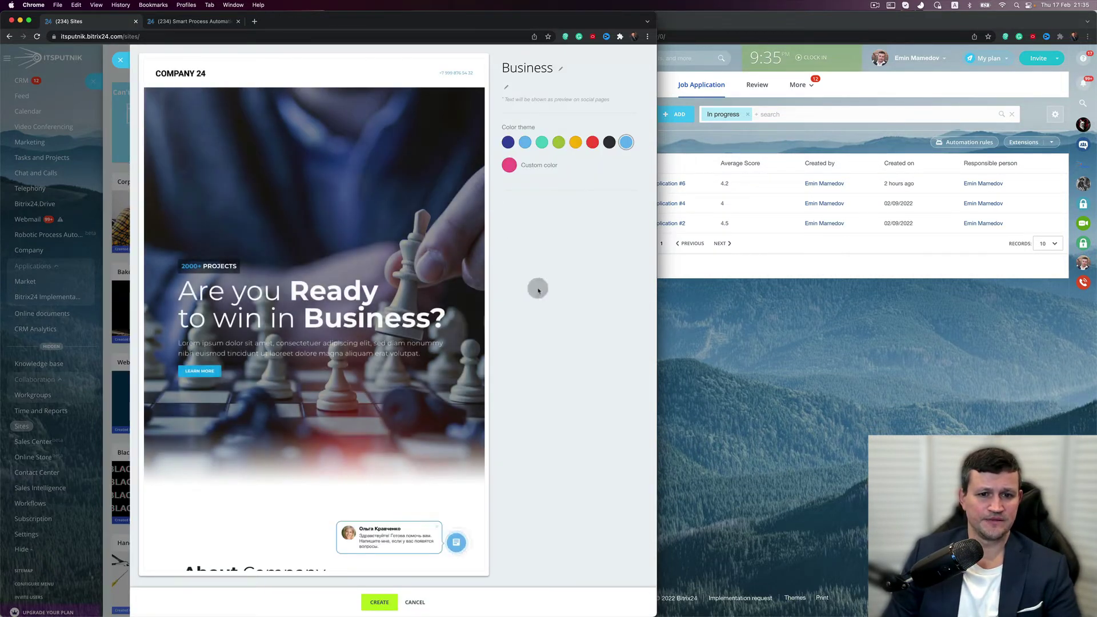
click(373, 600)
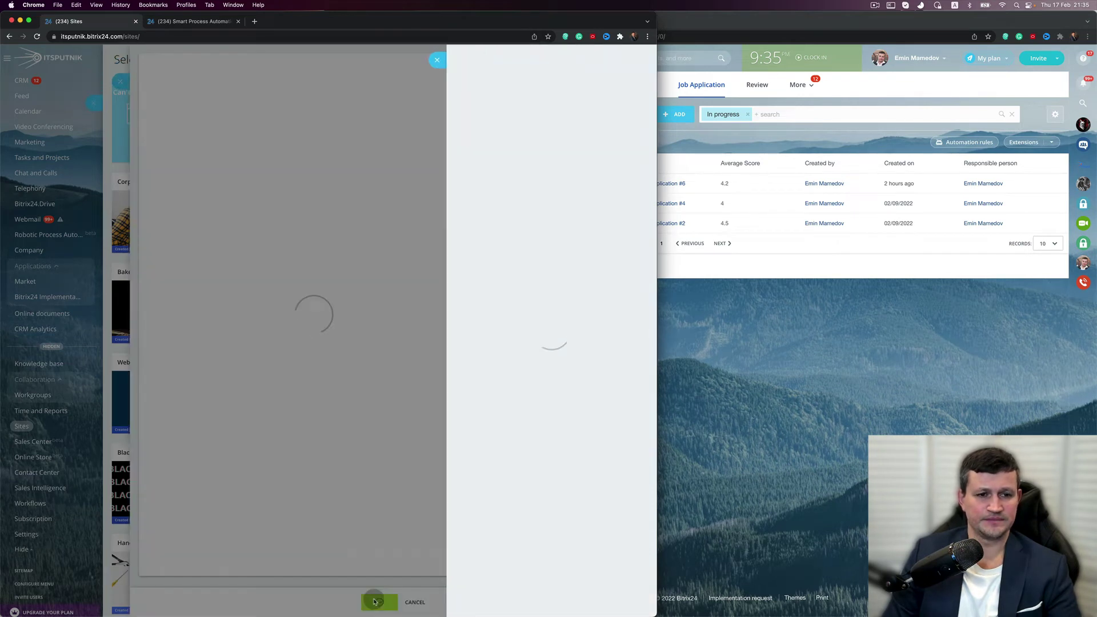
click(558, 421)
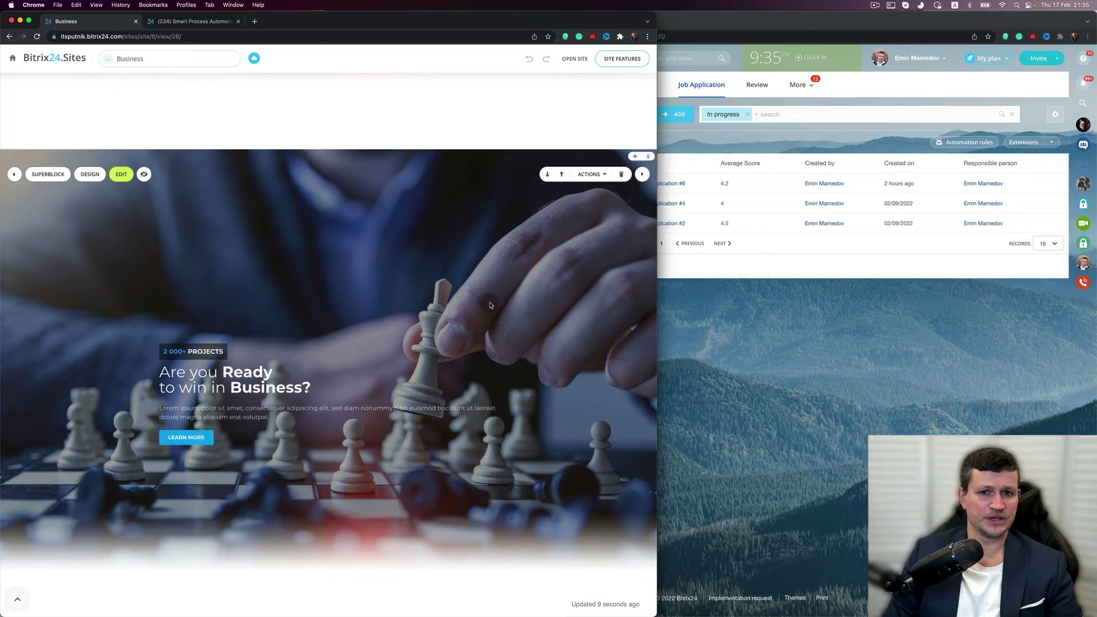
Preview the published Business site live, then return to the sites list.
click(581, 60)
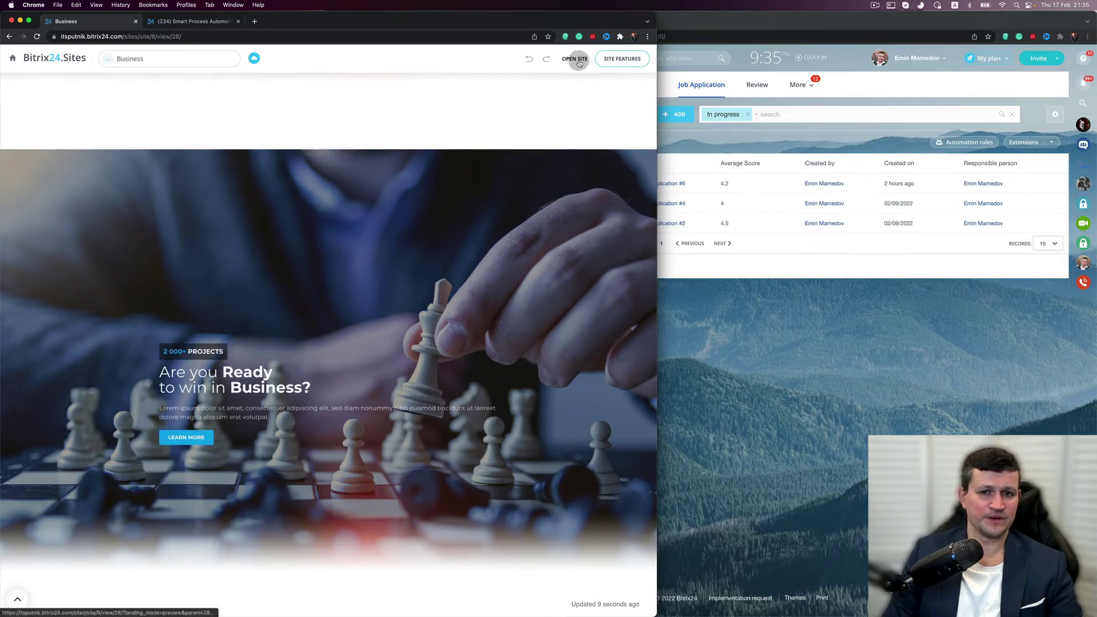
click(540, 242)
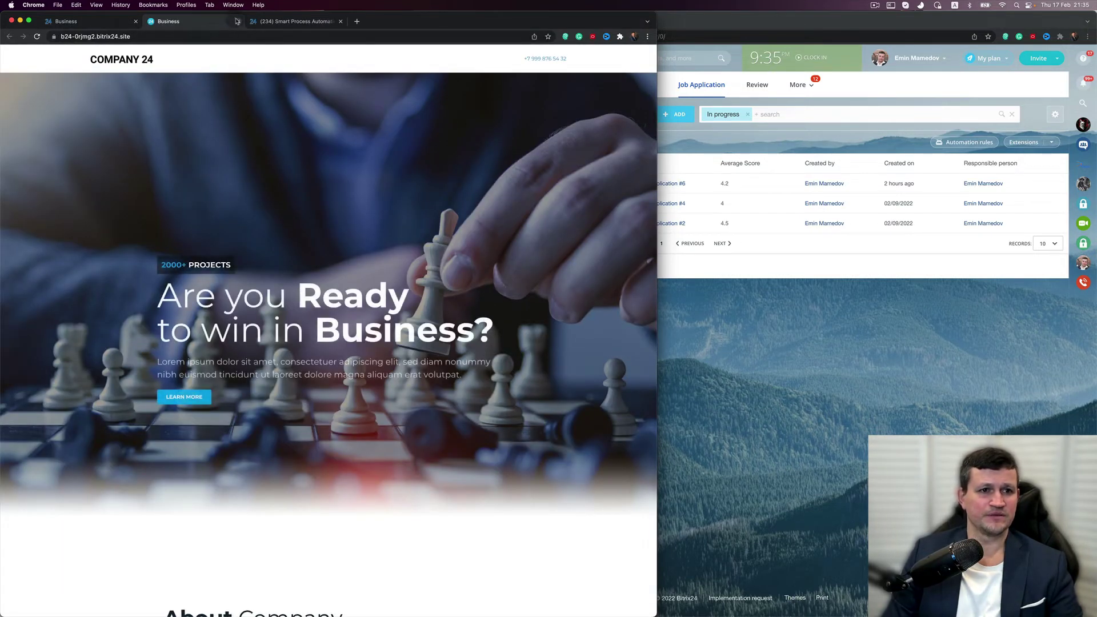
click(236, 21)
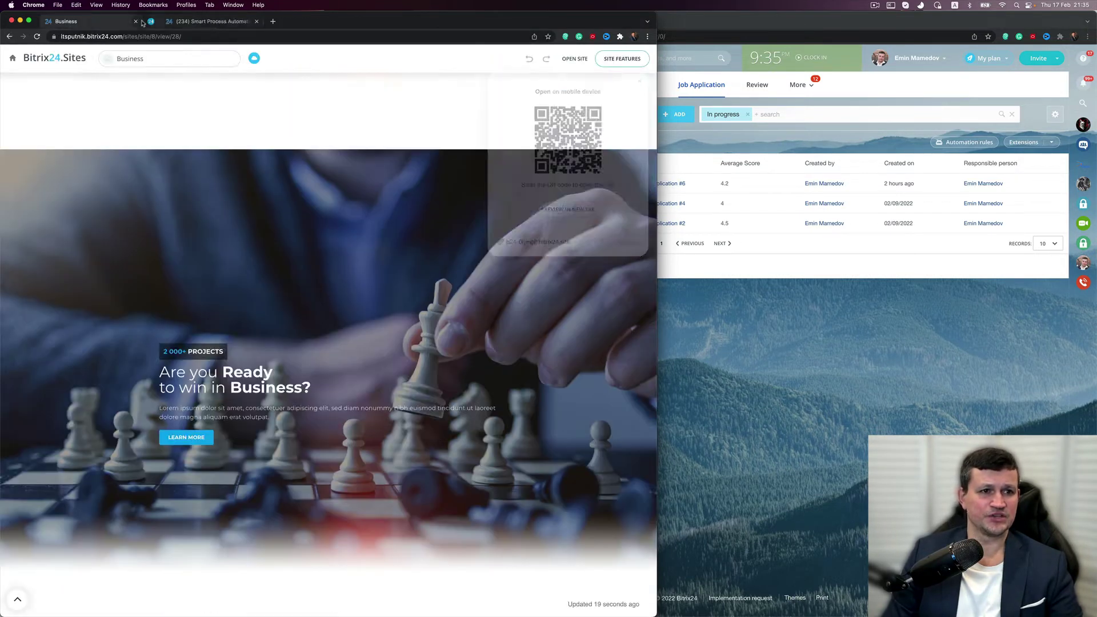
click(9, 36)
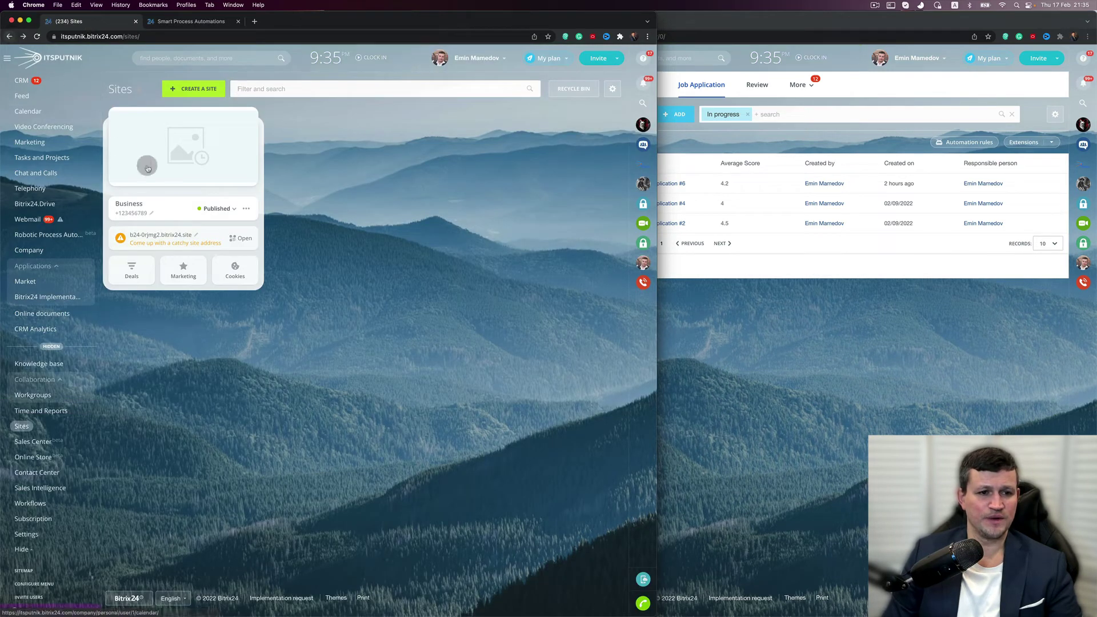
Change the Business site's subdomain to EMCsoft, giving emcsoft1.bitrix24.site.
click(197, 234)
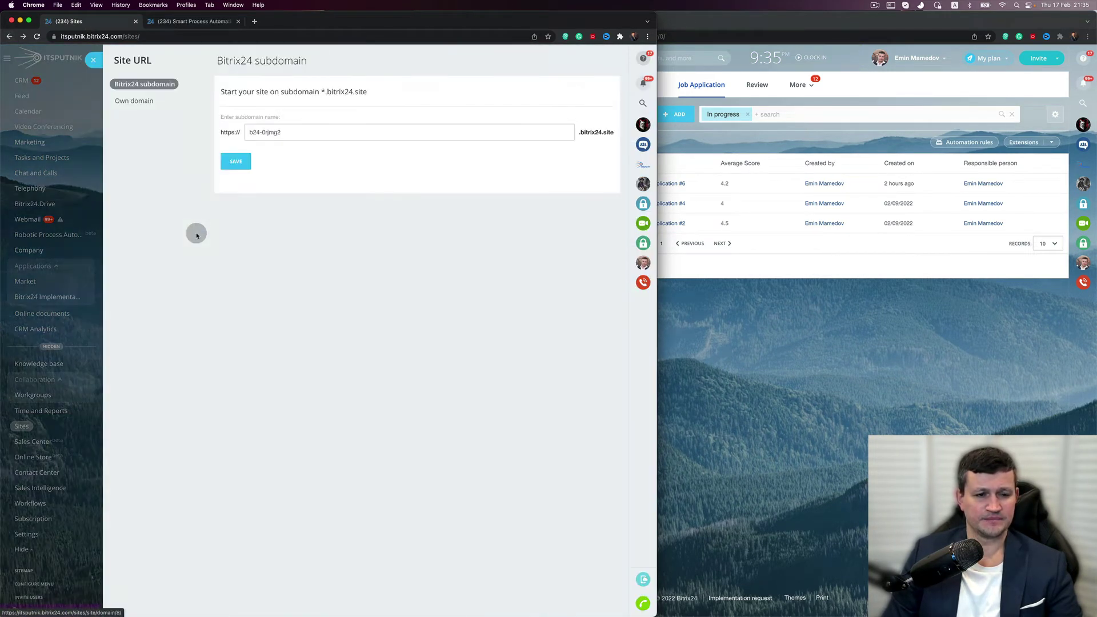
click(288, 134)
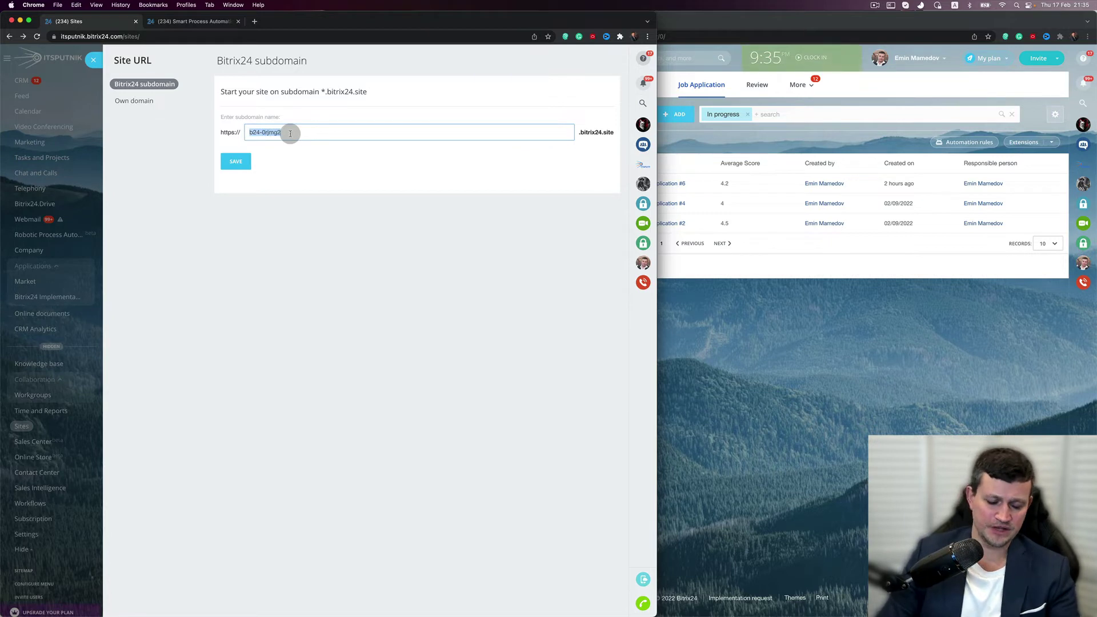
text(EMCsof)
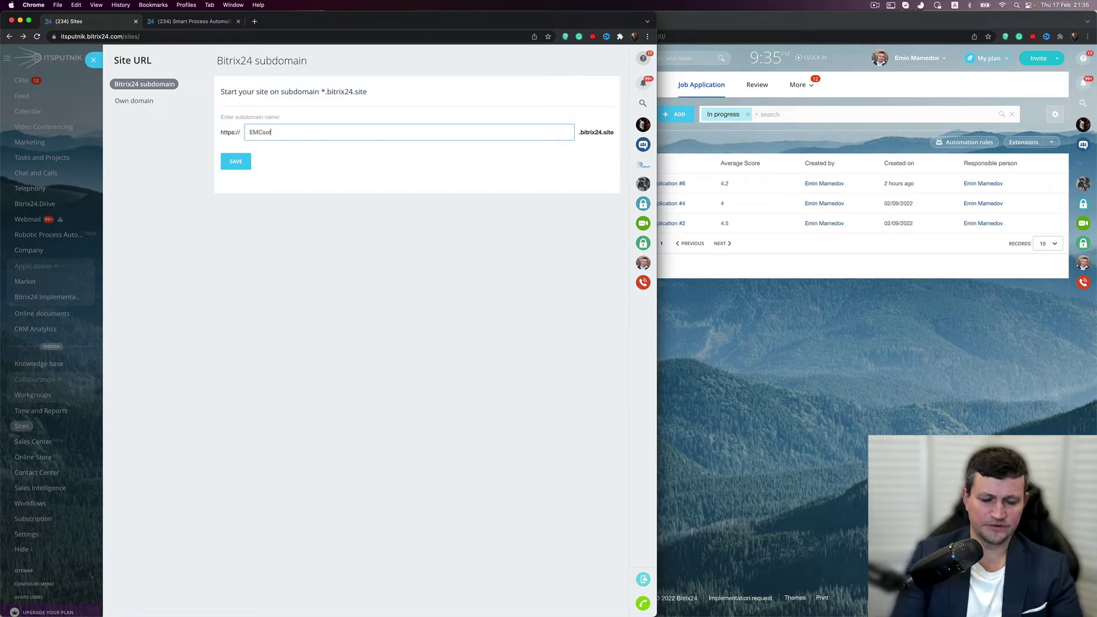
text(t)
click(241, 165)
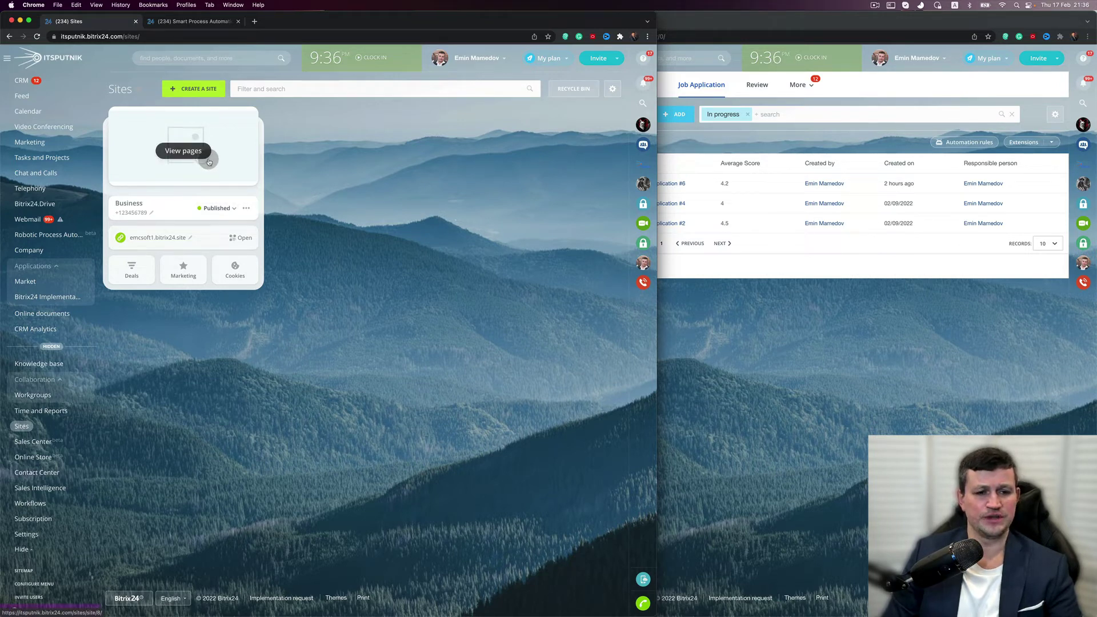
Delete the duplicate hero, 5 311 clients text, Exclusive interview and course countdown blocks.
click(209, 161)
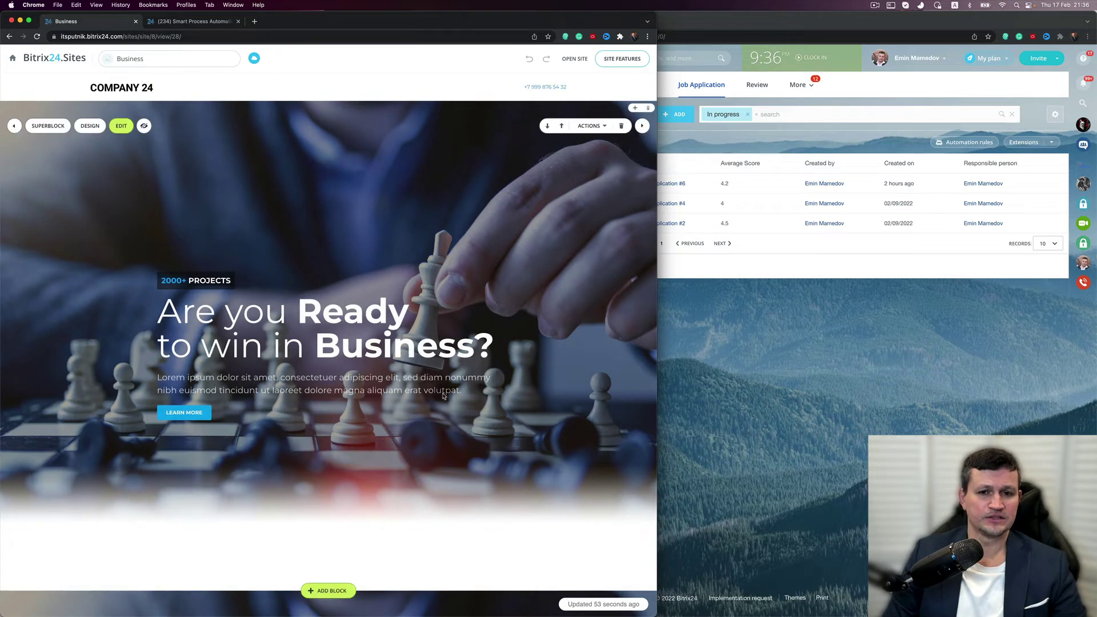
drag(657, 395, 780, 394)
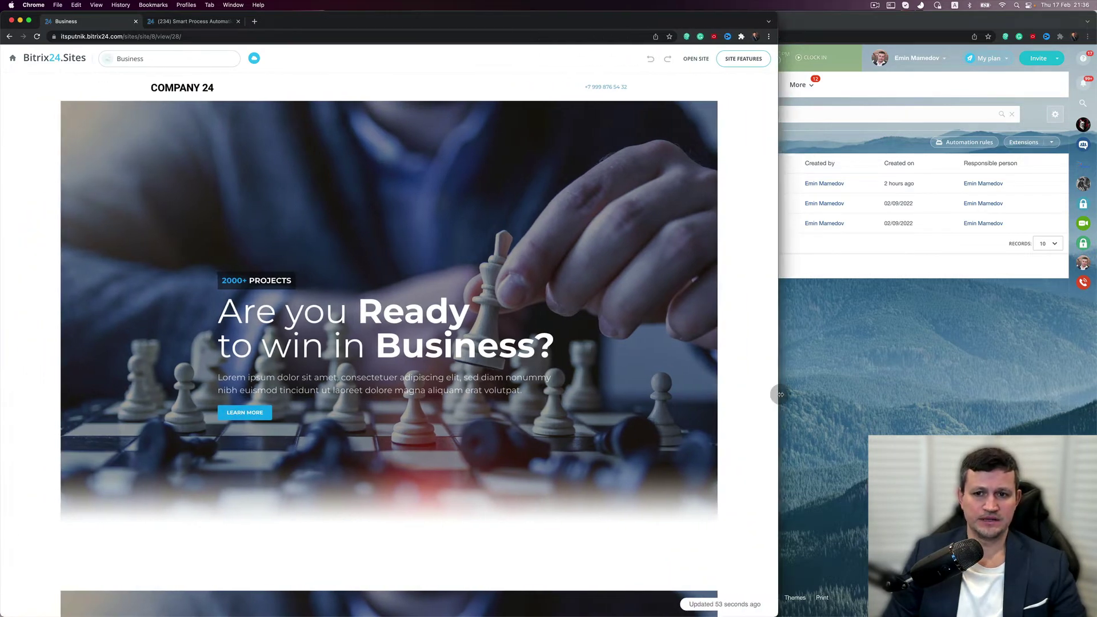
scroll(762, 414, down, 5)
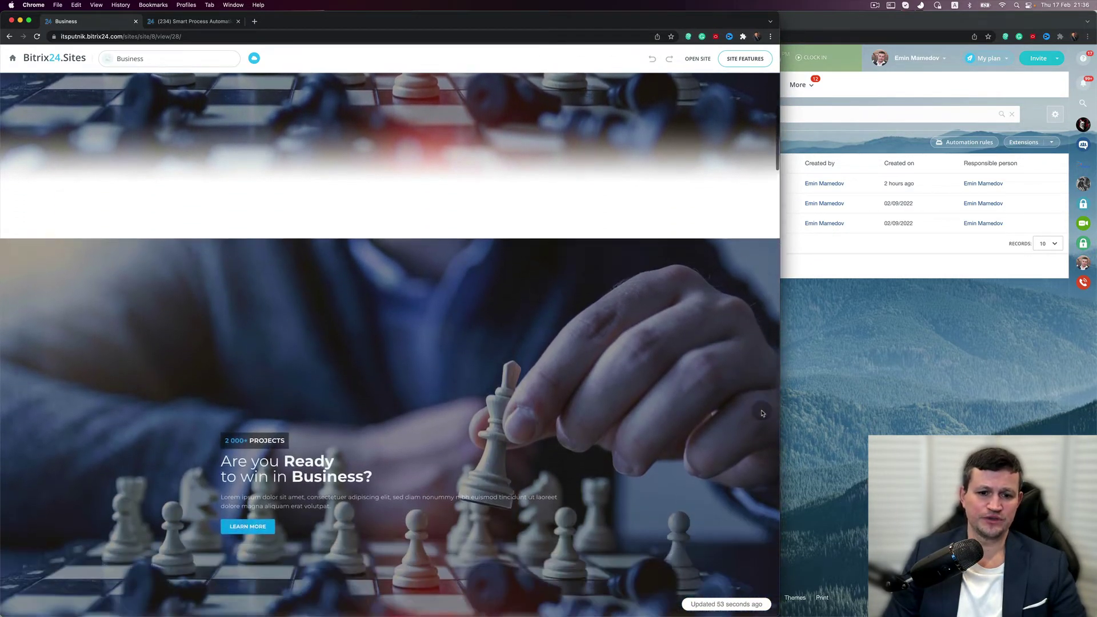
scroll(762, 413, down, 3)
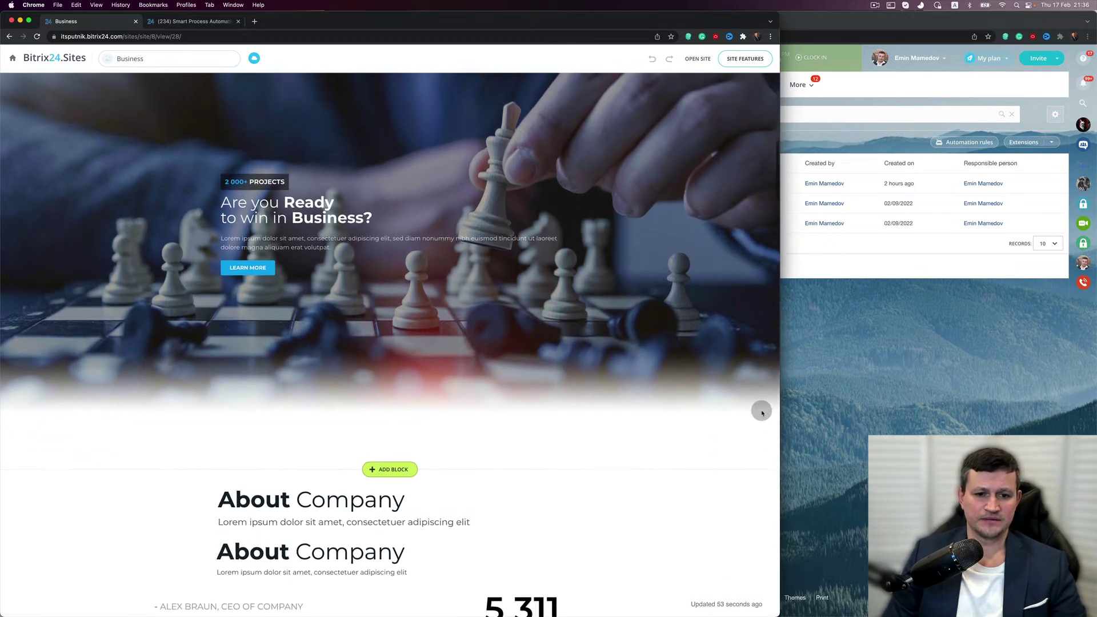
scroll(760, 287, up, 2)
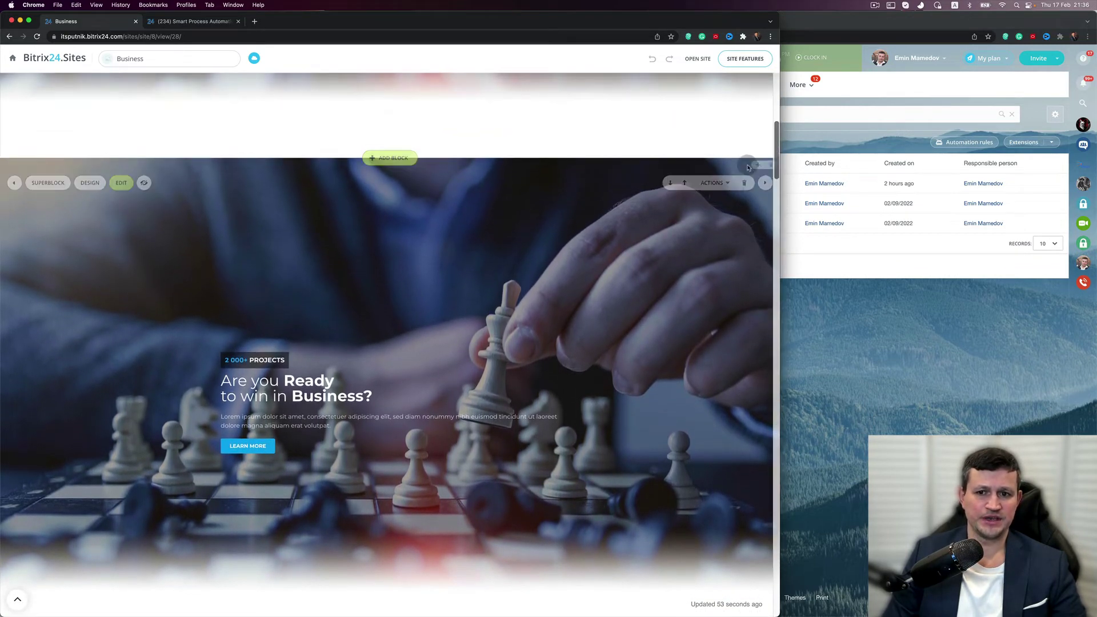
click(745, 184)
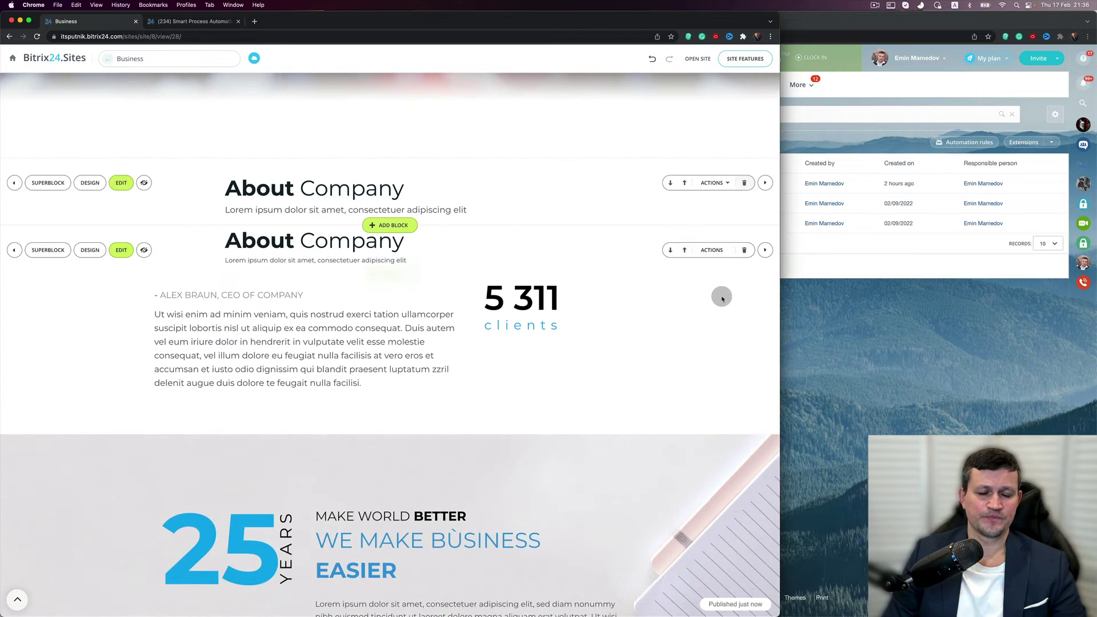
click(744, 299)
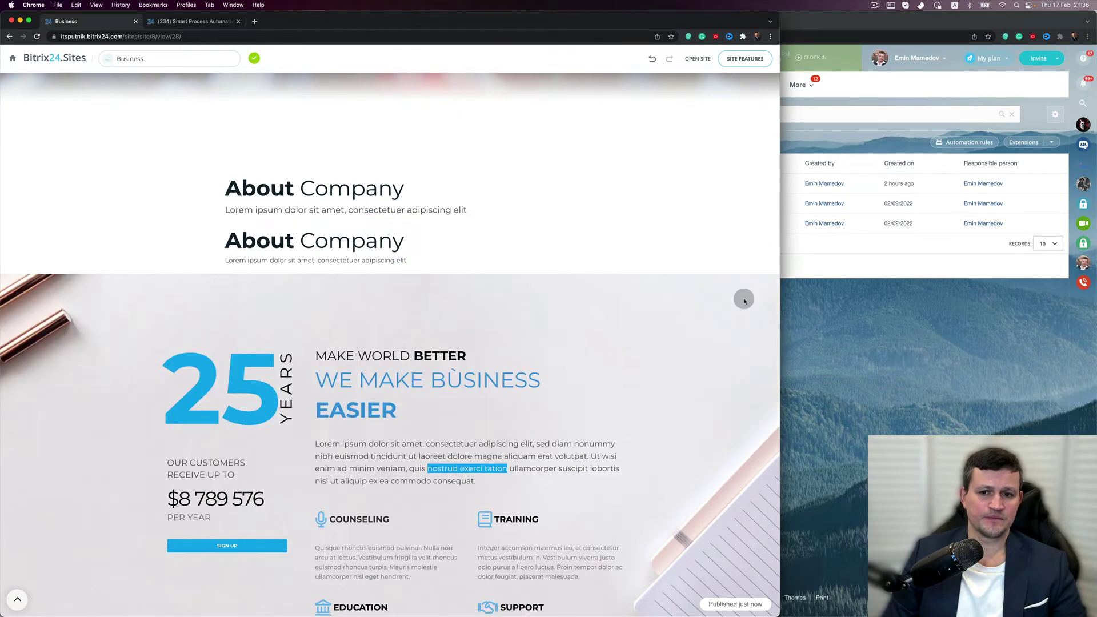
scroll(744, 300, down, 7)
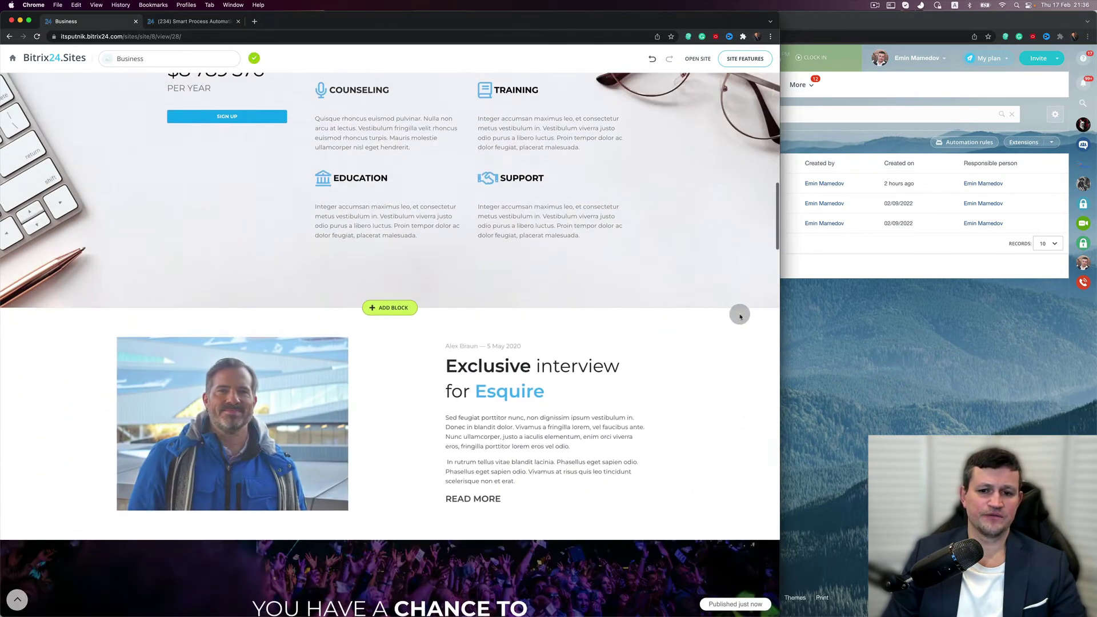
click(744, 333)
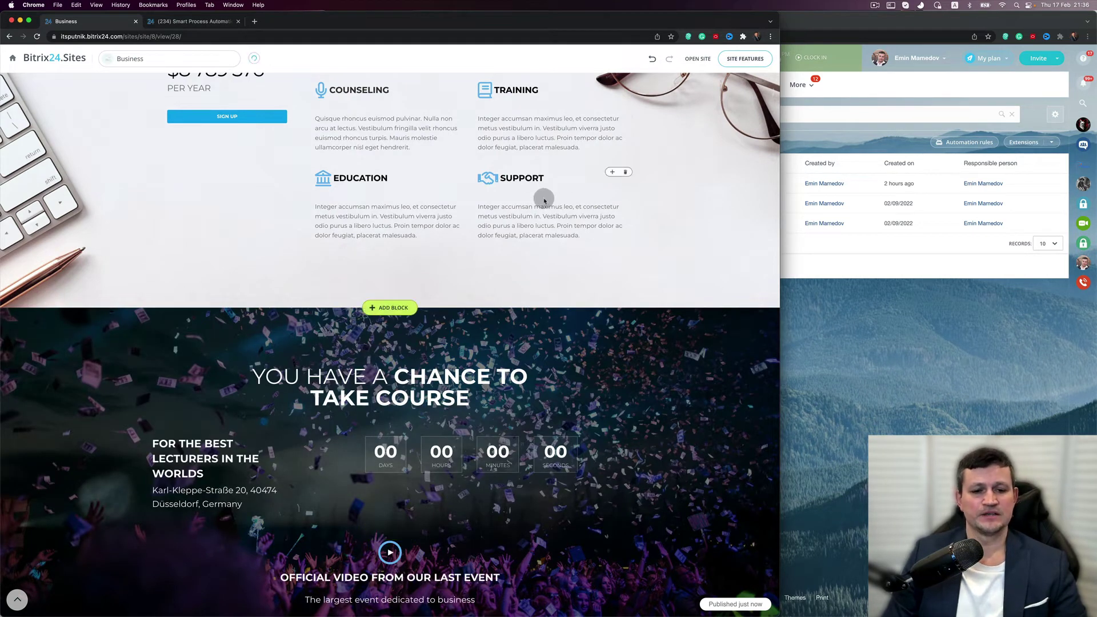
click(744, 332)
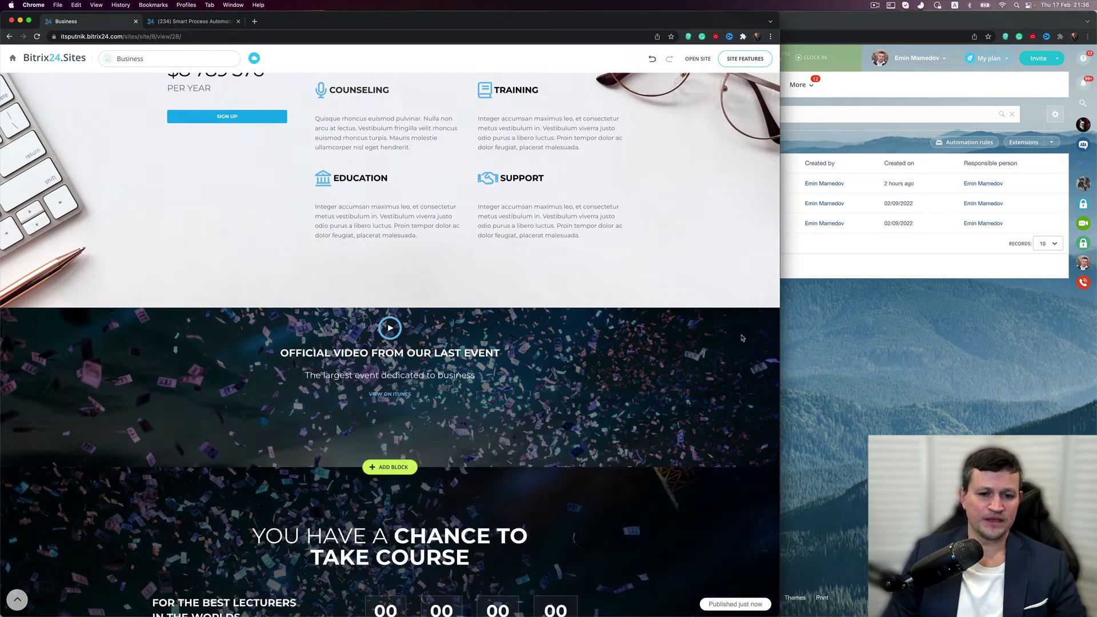
click(746, 333)
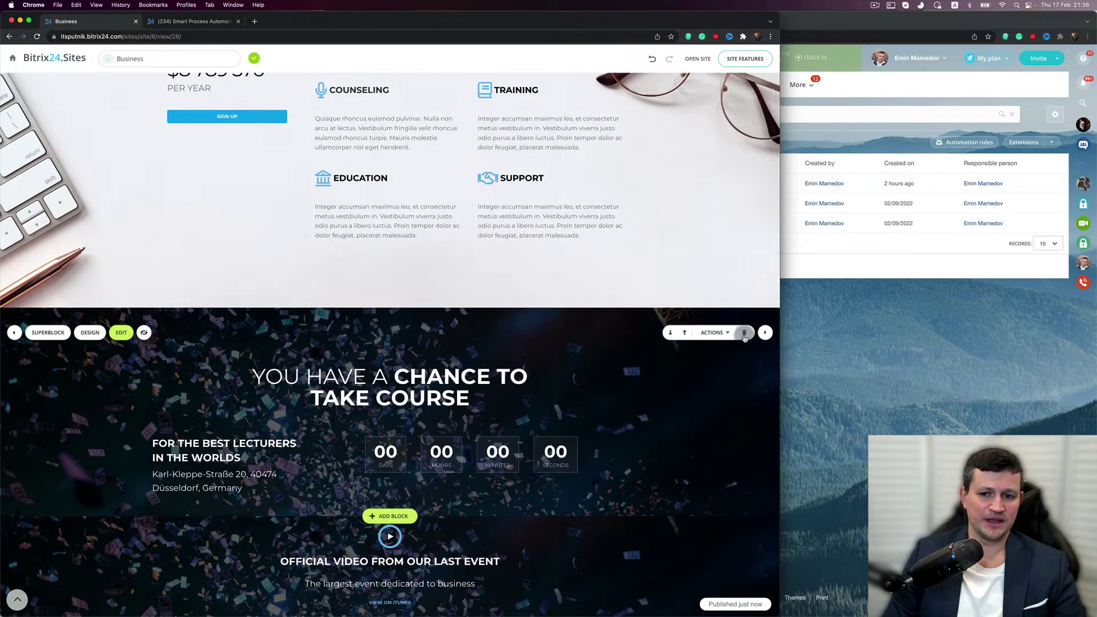
click(744, 333)
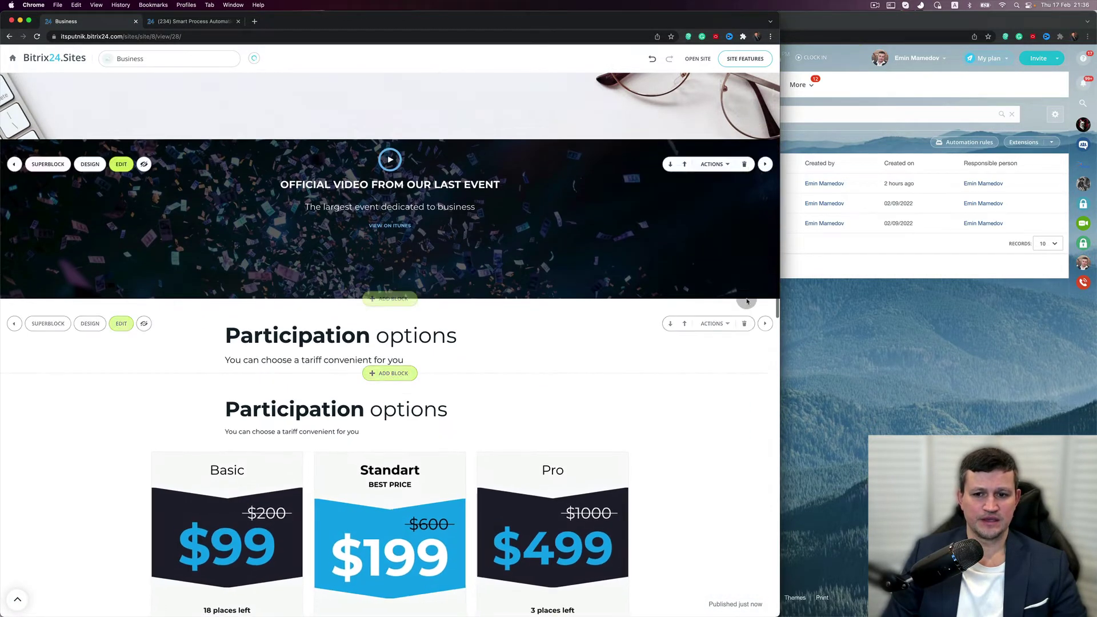
Delete both Participation options headings, the pricing cards block and both Reviews headings.
click(744, 324)
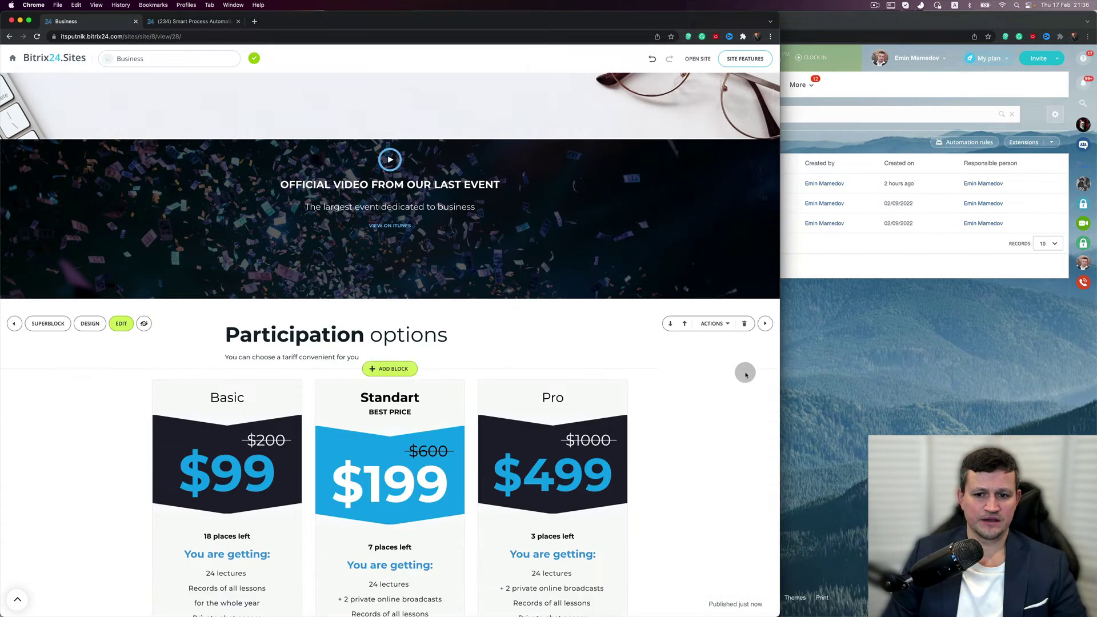
click(745, 323)
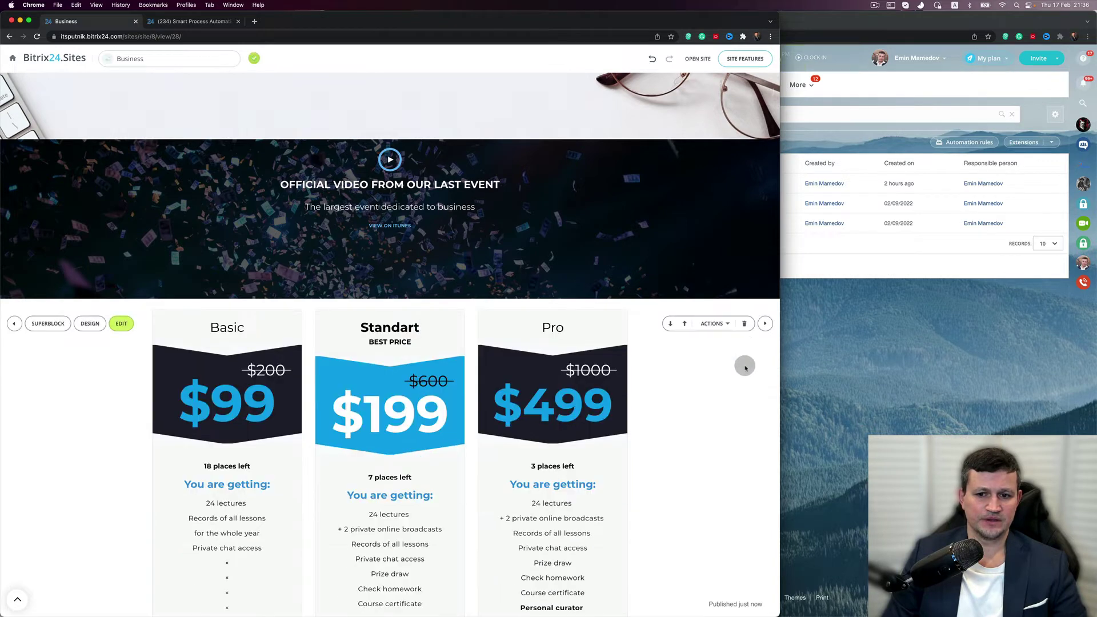
click(744, 324)
scroll(676, 458, down, 3)
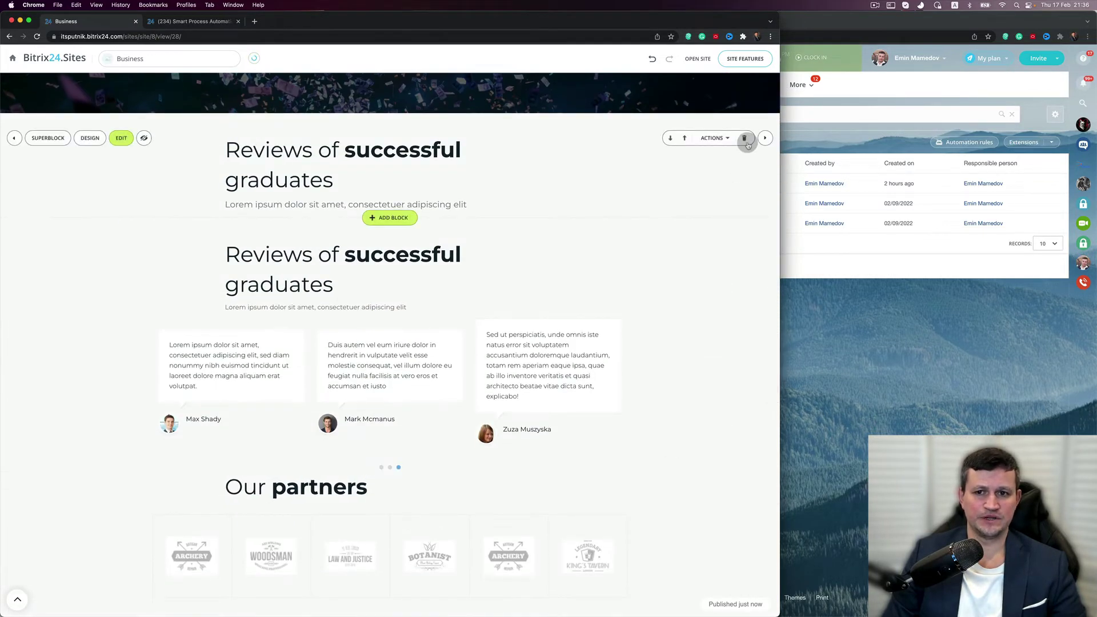
click(745, 137)
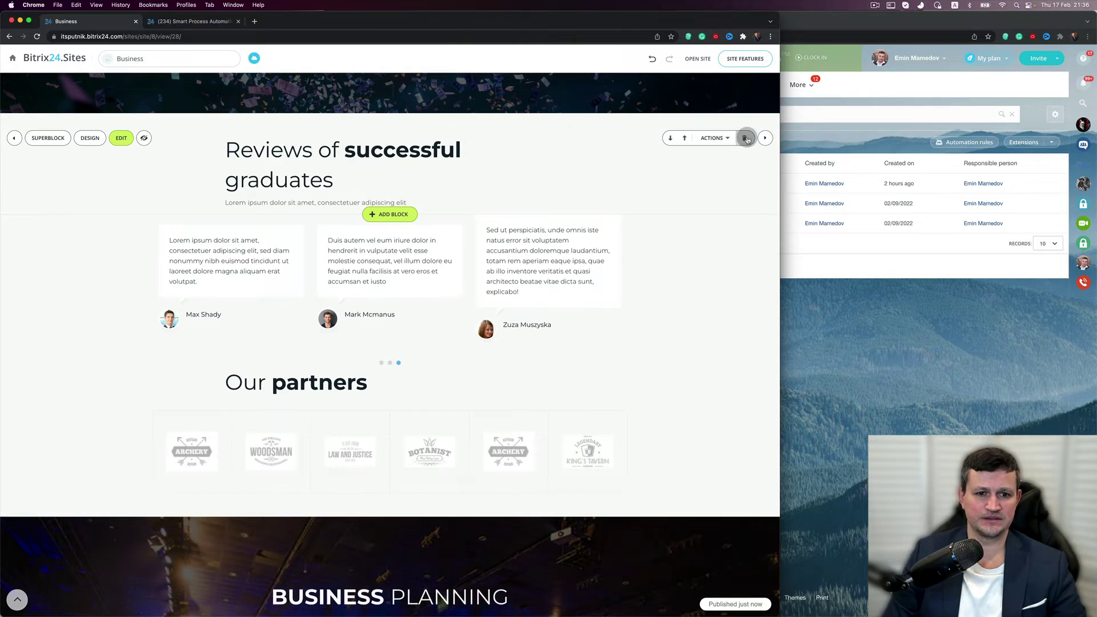
click(746, 137)
scroll(669, 388, down, 15)
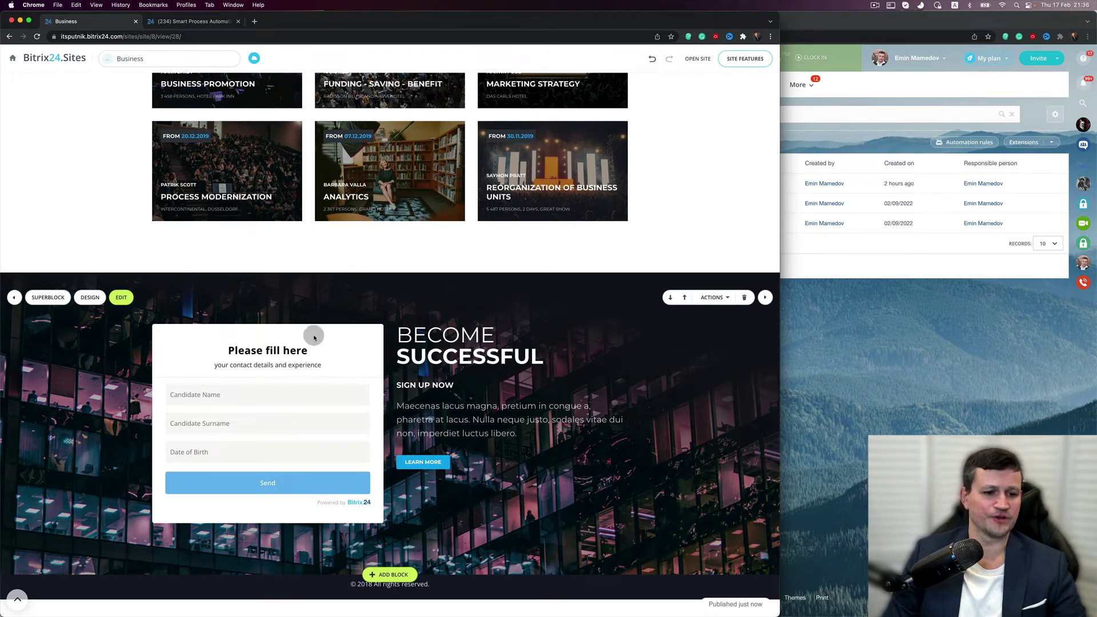
Close the Job Application field settings and open CRM Forms in its own new tab.
click(208, 23)
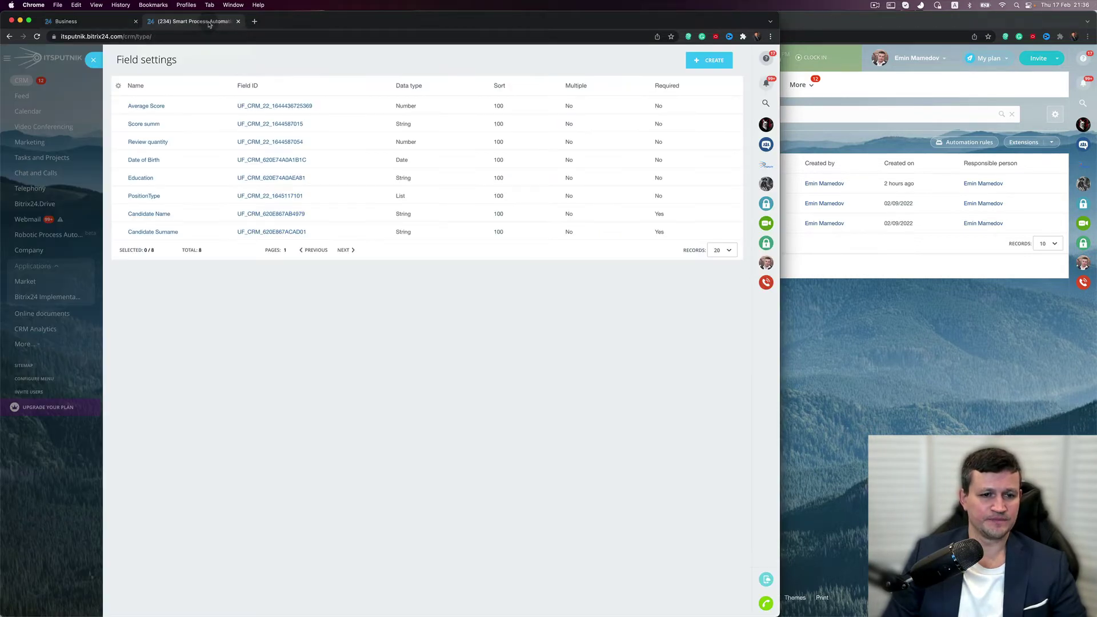
click(94, 59)
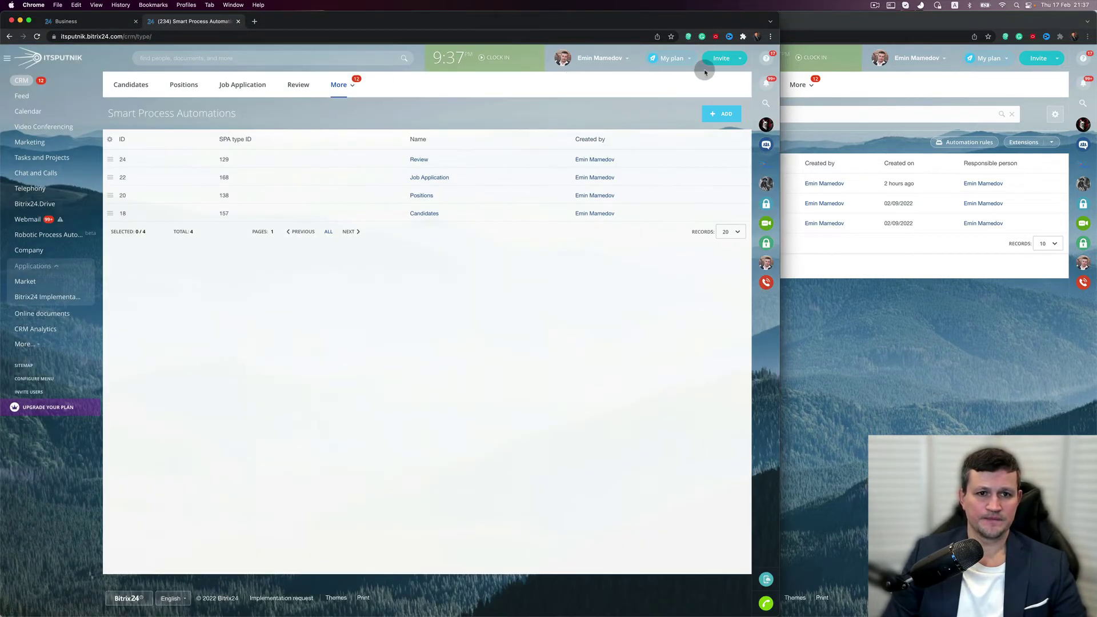
click(343, 86)
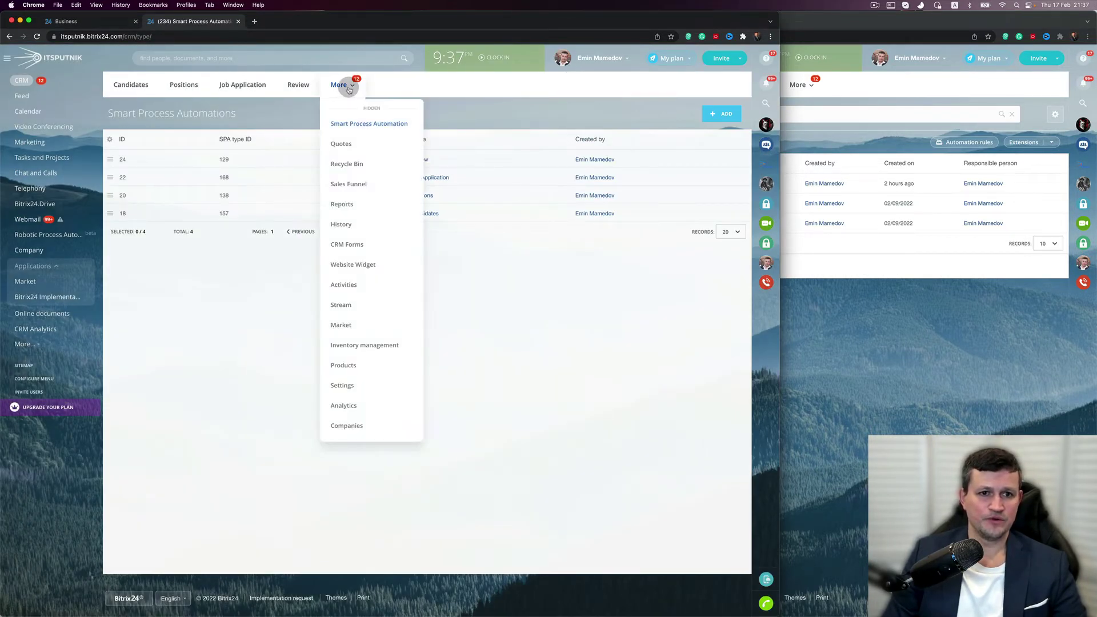
right_click(361, 244)
click(381, 244)
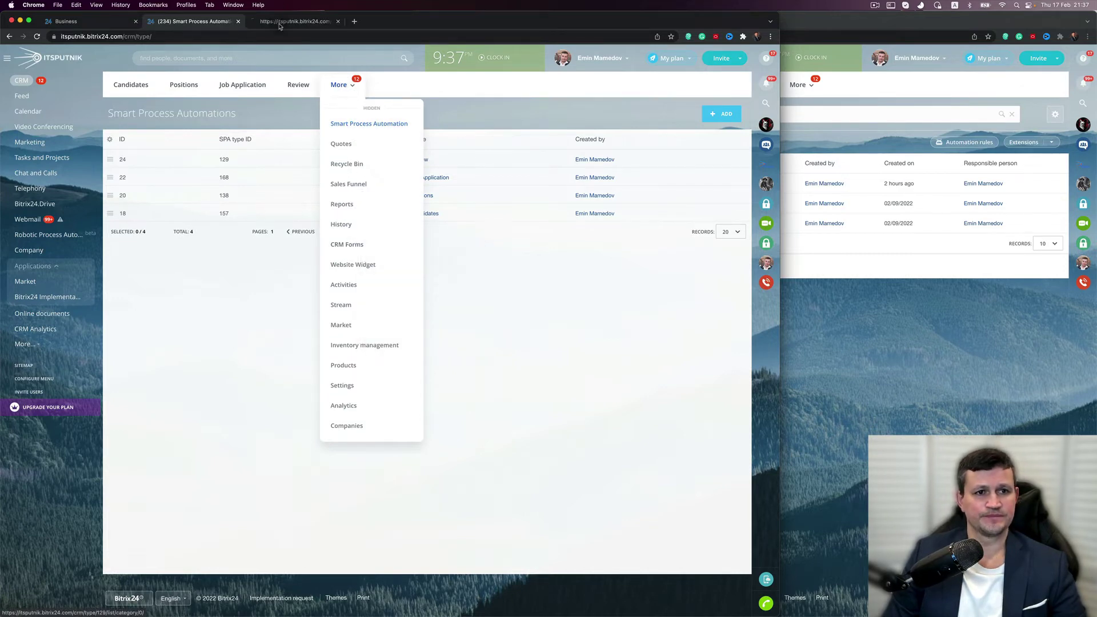
click(297, 24)
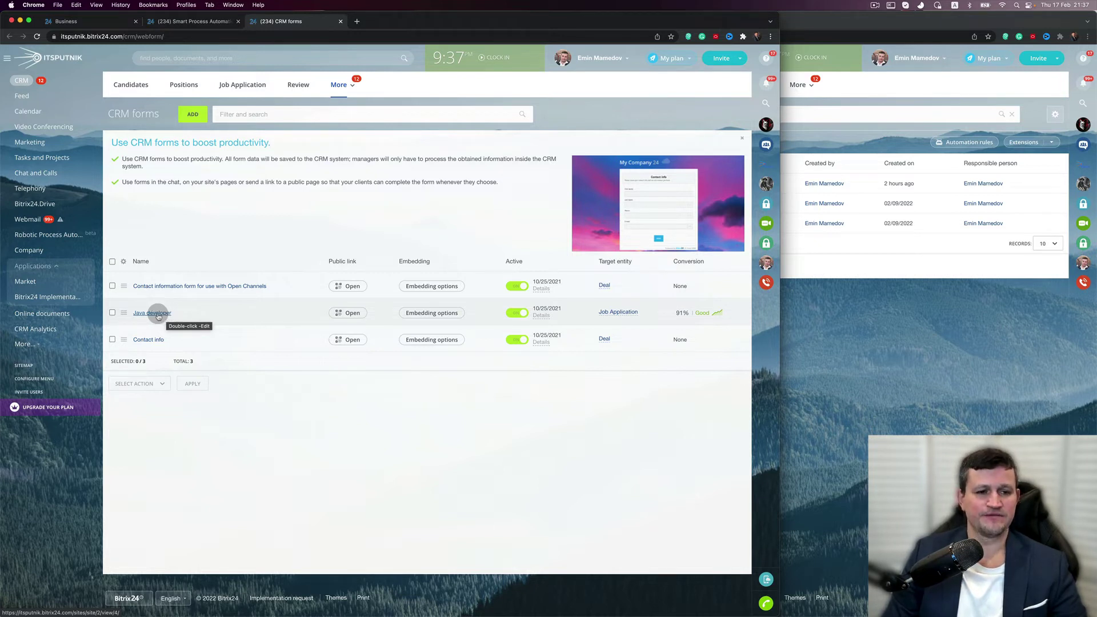
Open the Java developer form for editing and review its Other settings and hidden default values.
click(124, 313)
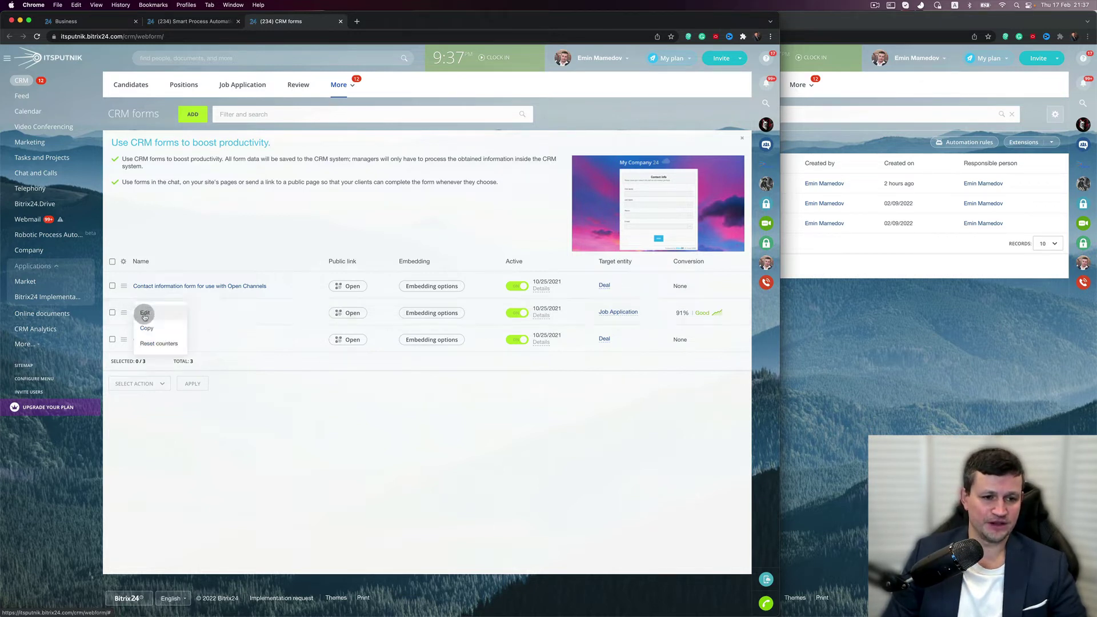
click(145, 314)
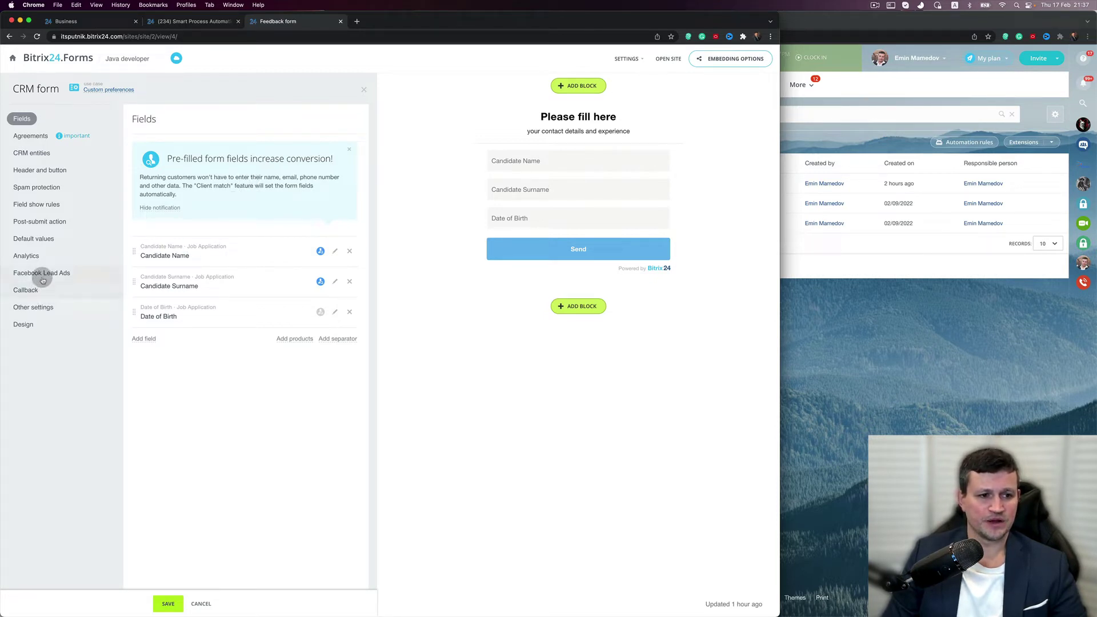
click(48, 316)
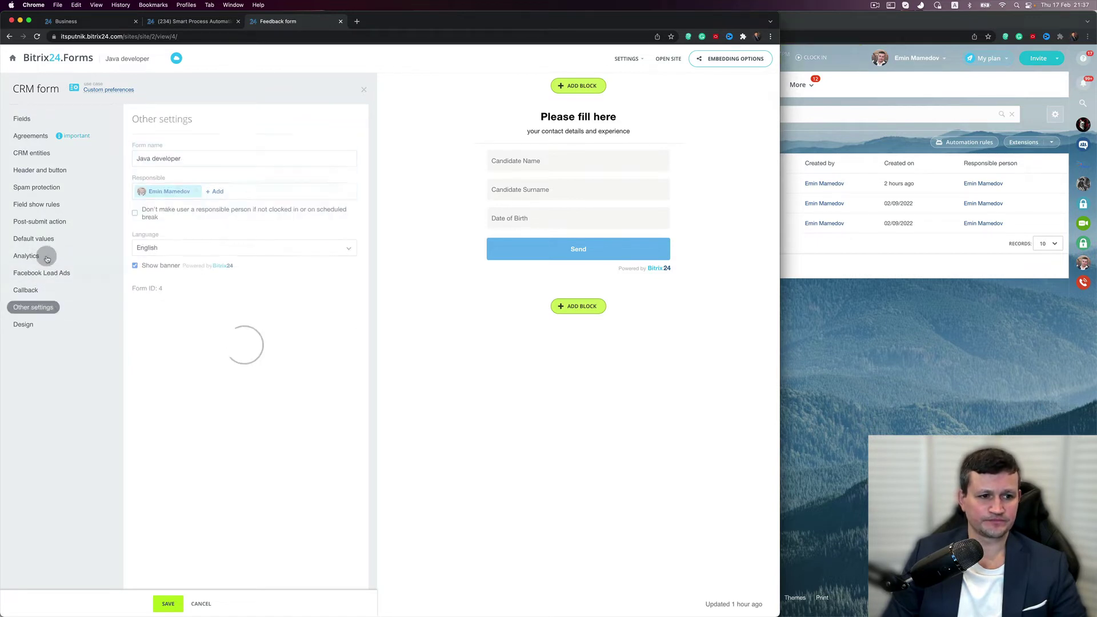
click(51, 240)
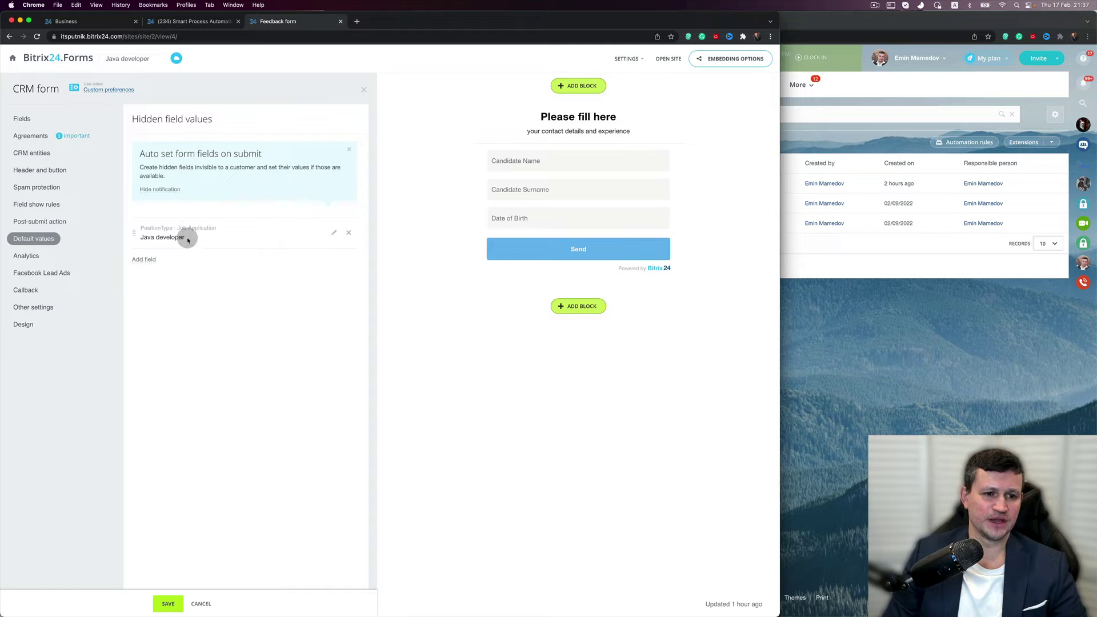
drag(186, 237, 142, 238)
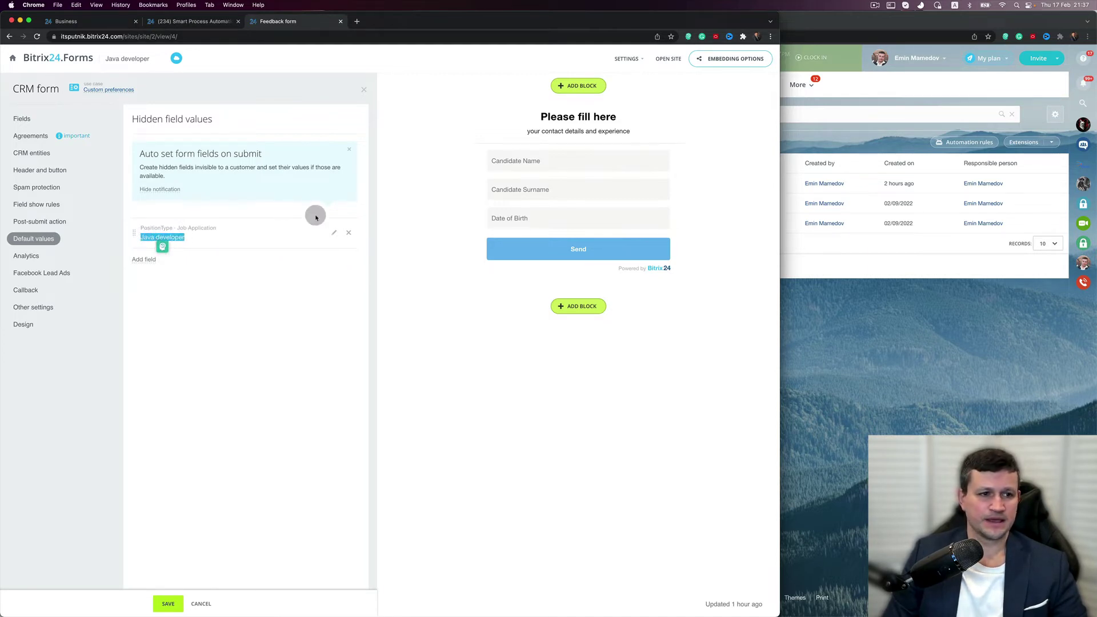
click(51, 119)
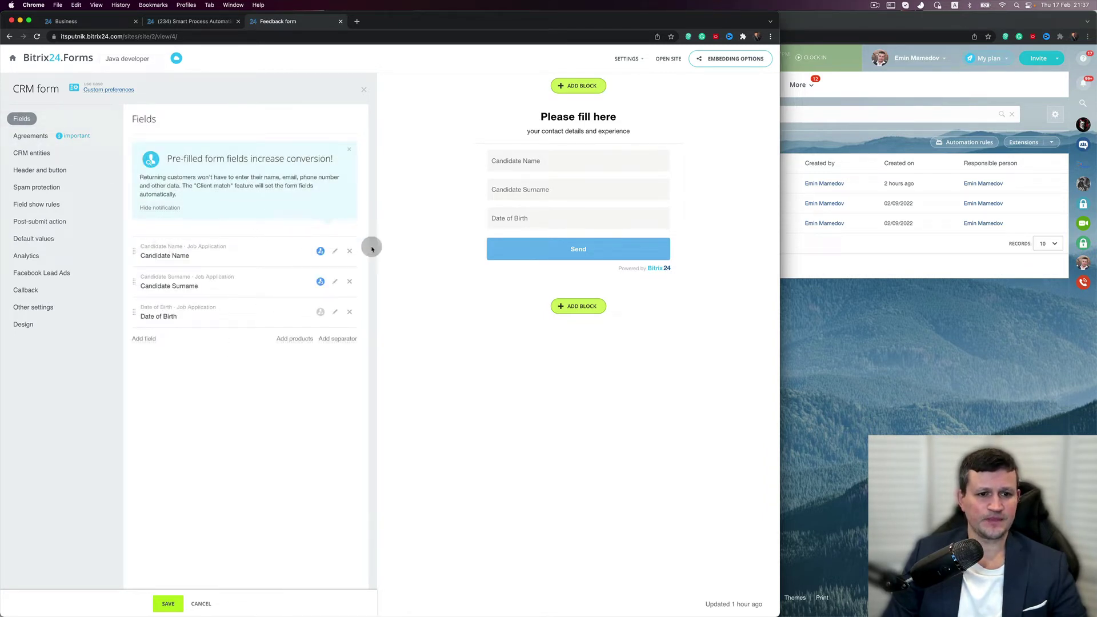
Remove the Candidate Name, Candidate Surname and Date of Birth fields from the form.
click(349, 252)
click(349, 252)
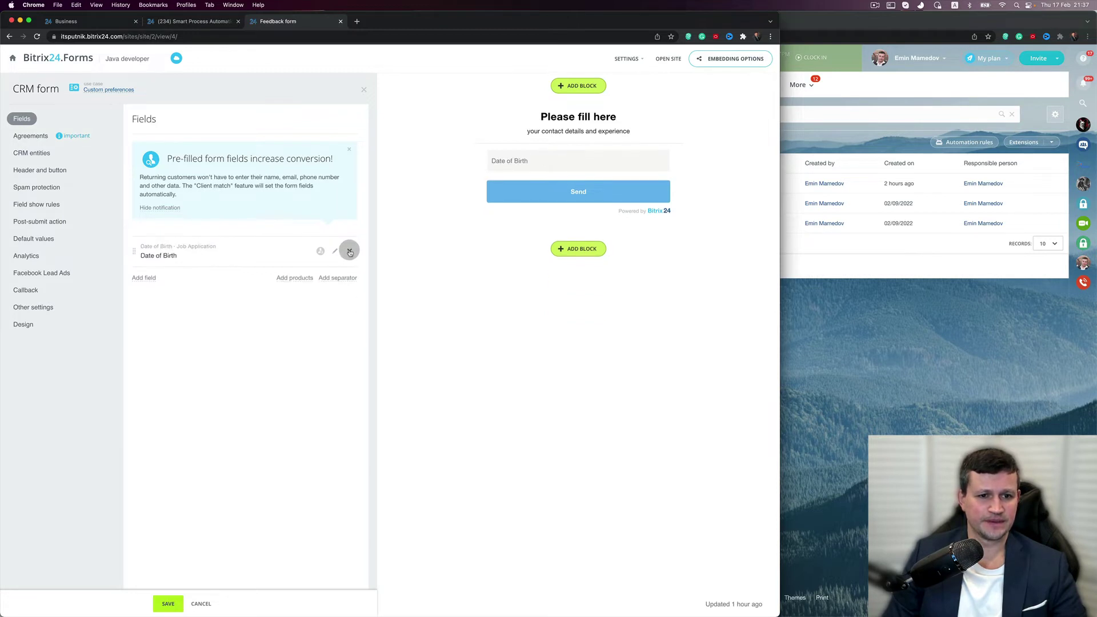
click(349, 252)
Review the form's agreements, CRM entity and hidden defaults, clearing the PositionType value.
click(27, 137)
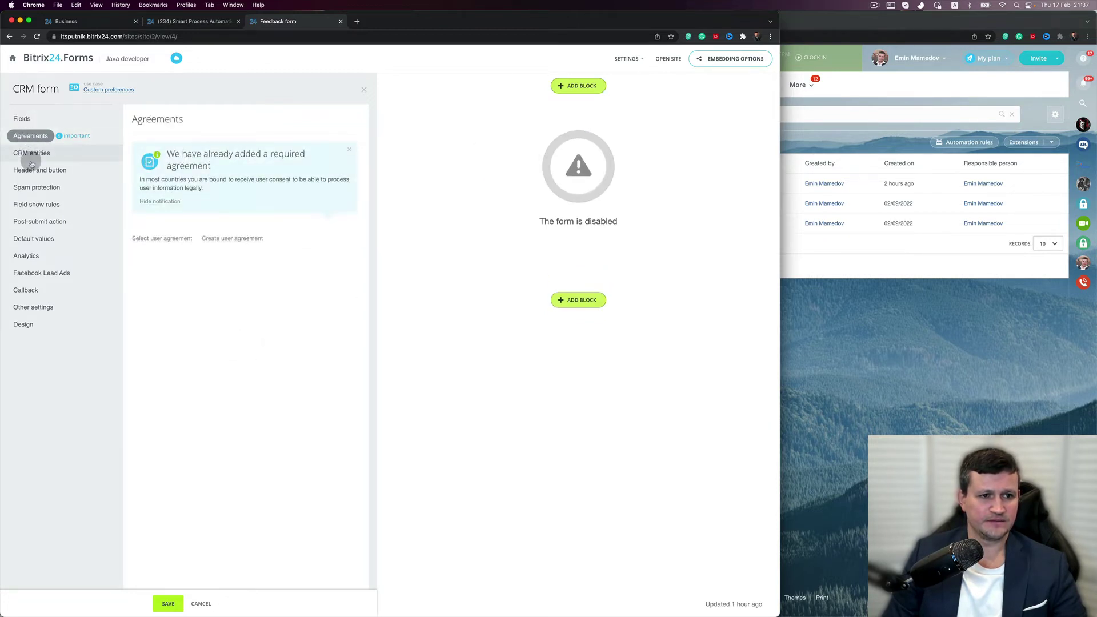
click(31, 153)
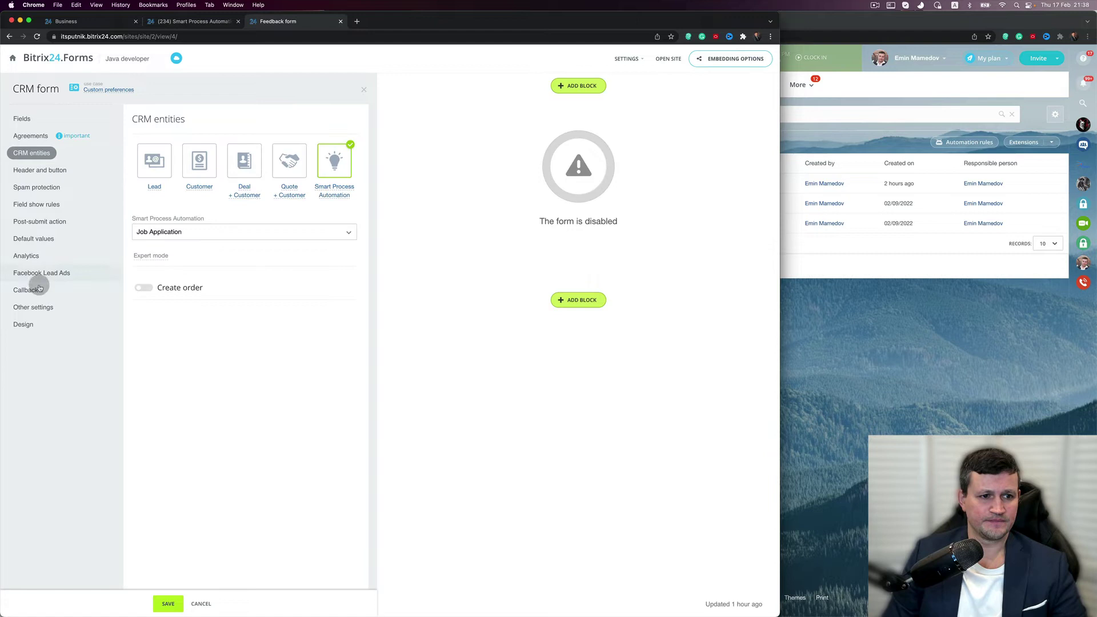
click(48, 242)
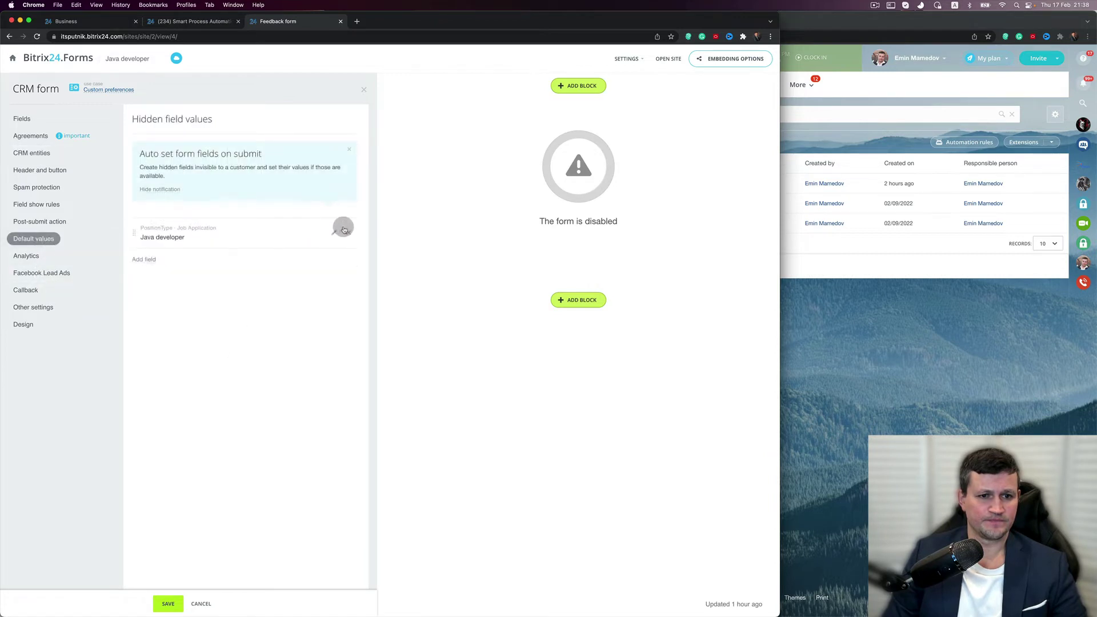
click(28, 136)
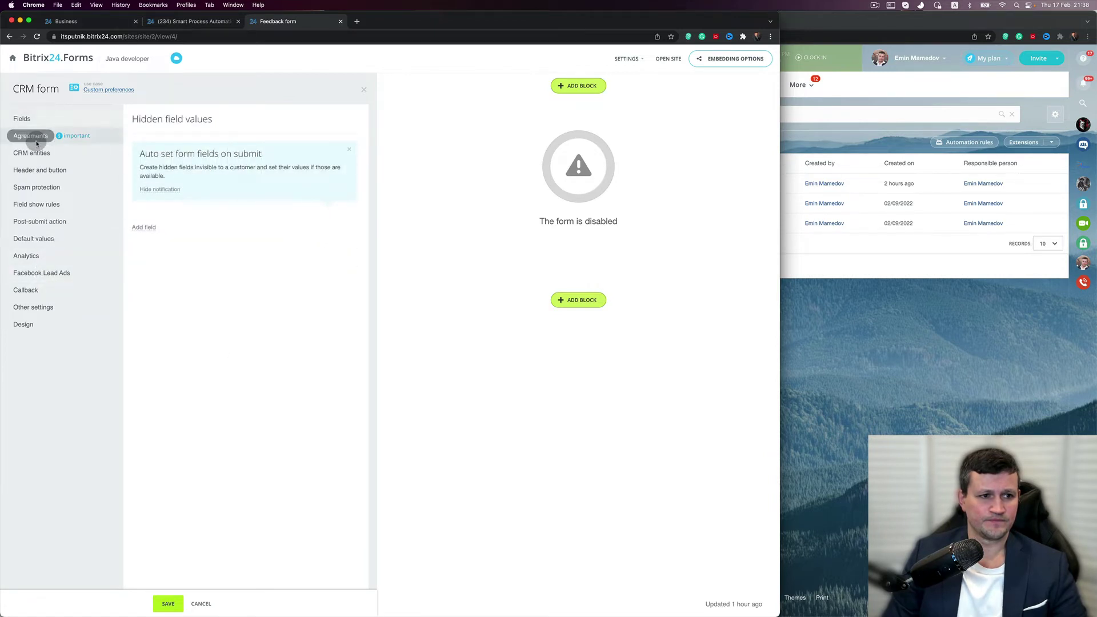
click(31, 153)
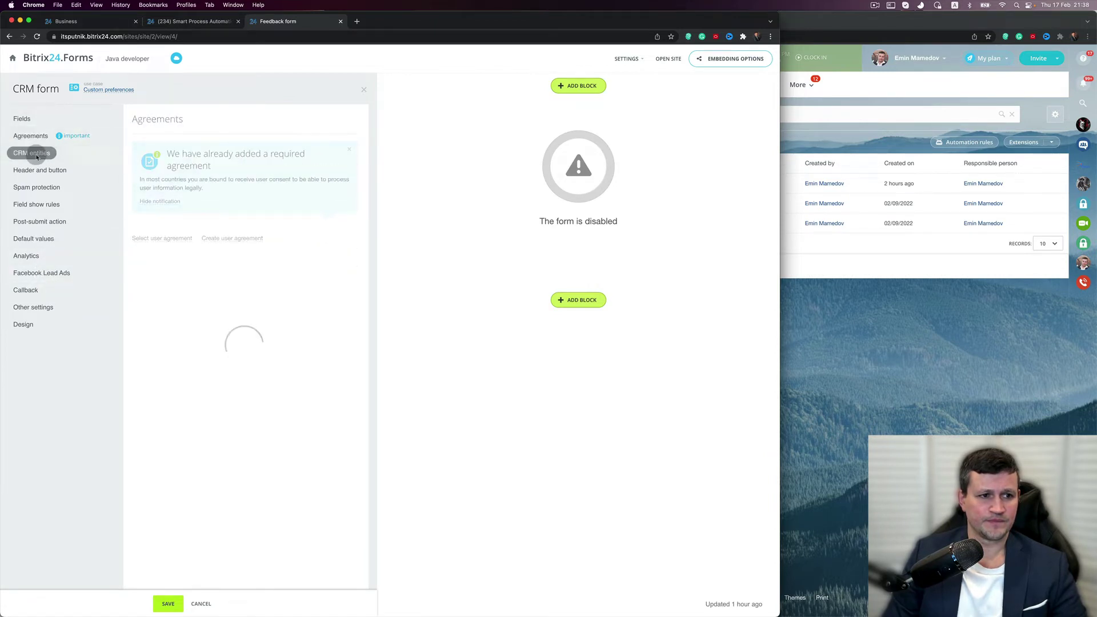
click(29, 124)
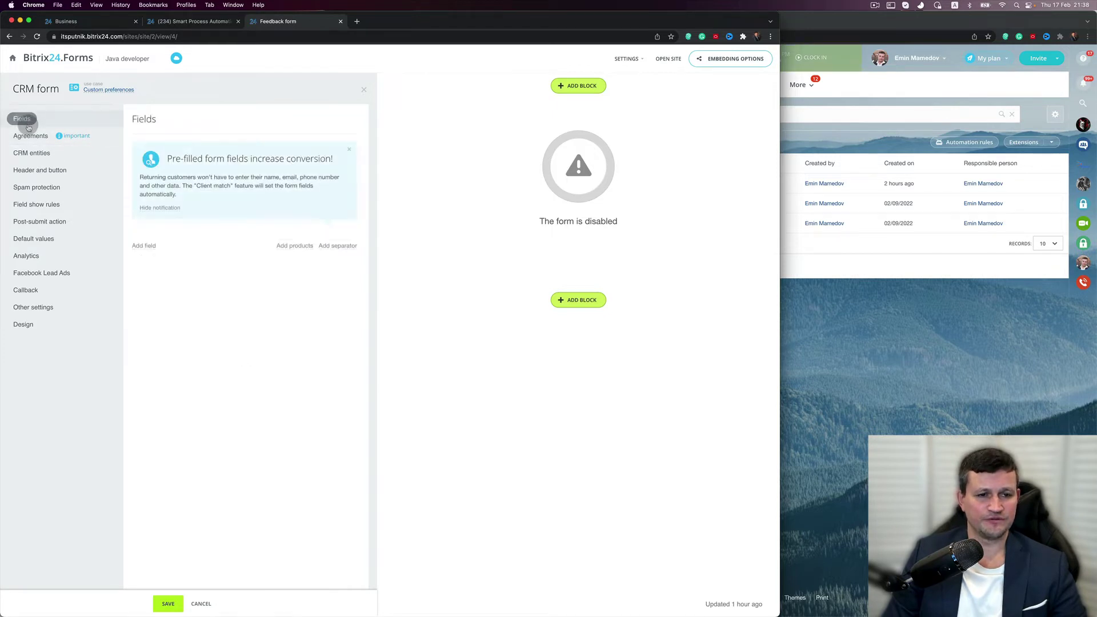
click(38, 160)
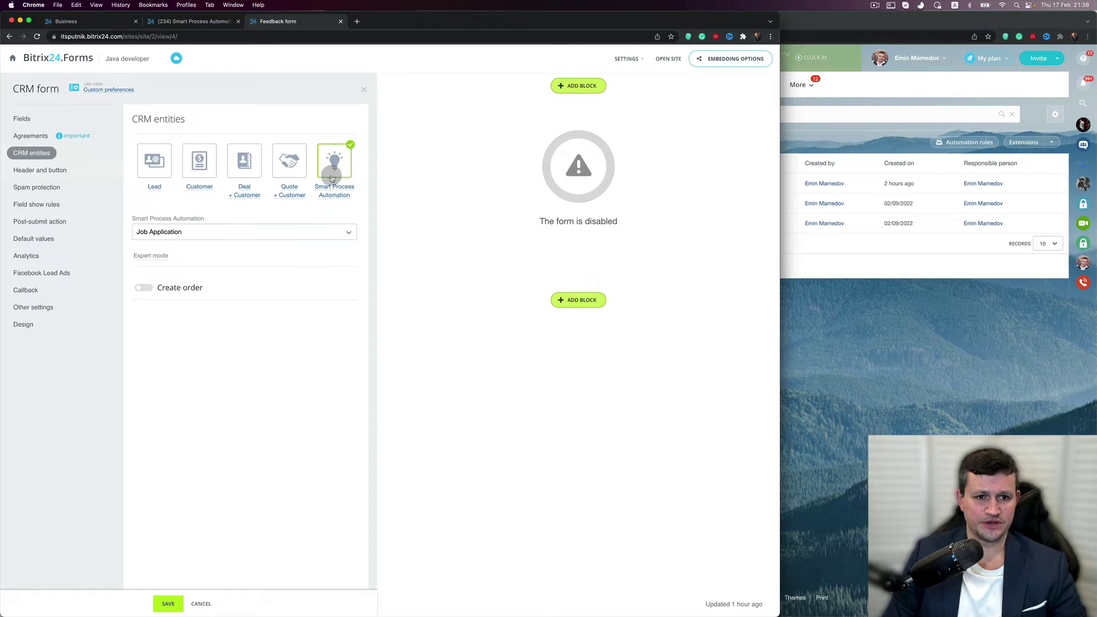
click(25, 120)
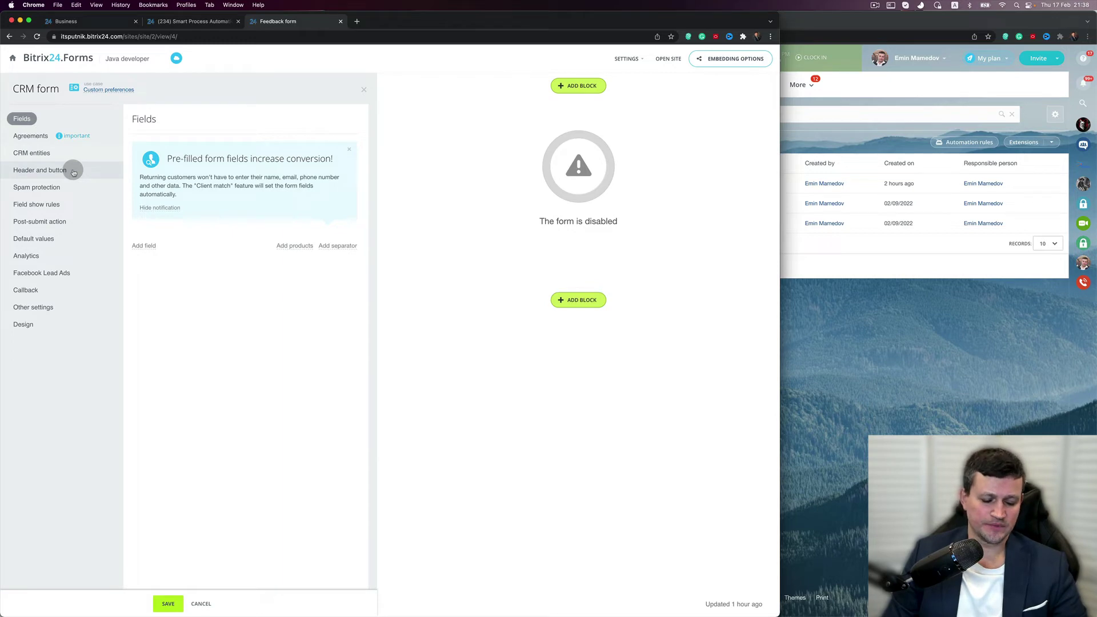
click(141, 245)
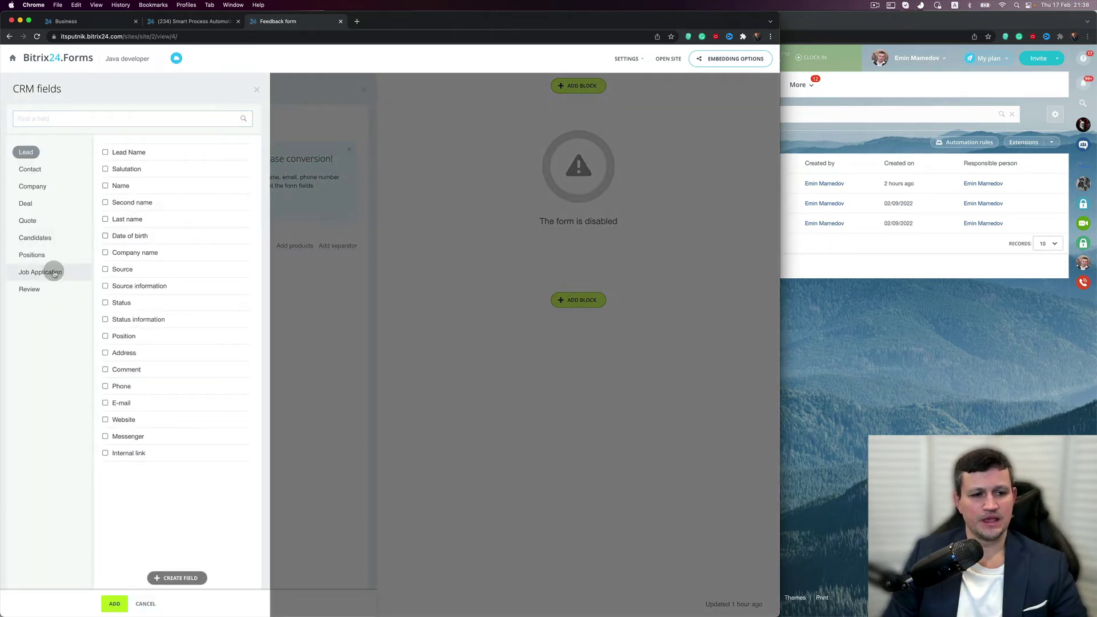
Add Job Application's Candidate Name, Candidate Surname and Date of Birth fields to the form.
click(54, 273)
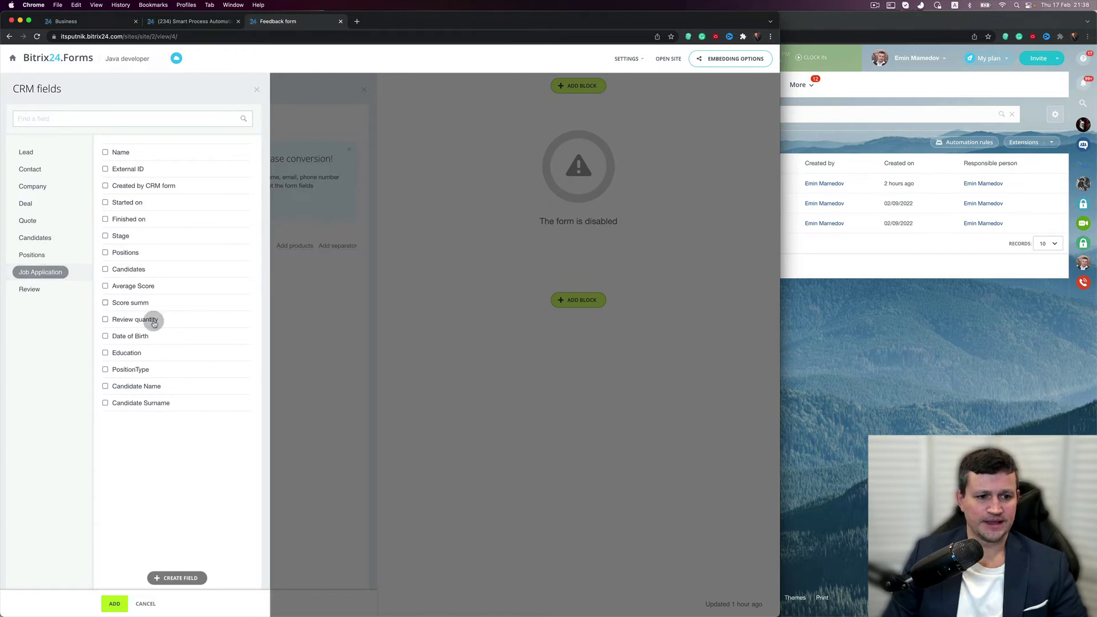
click(106, 387)
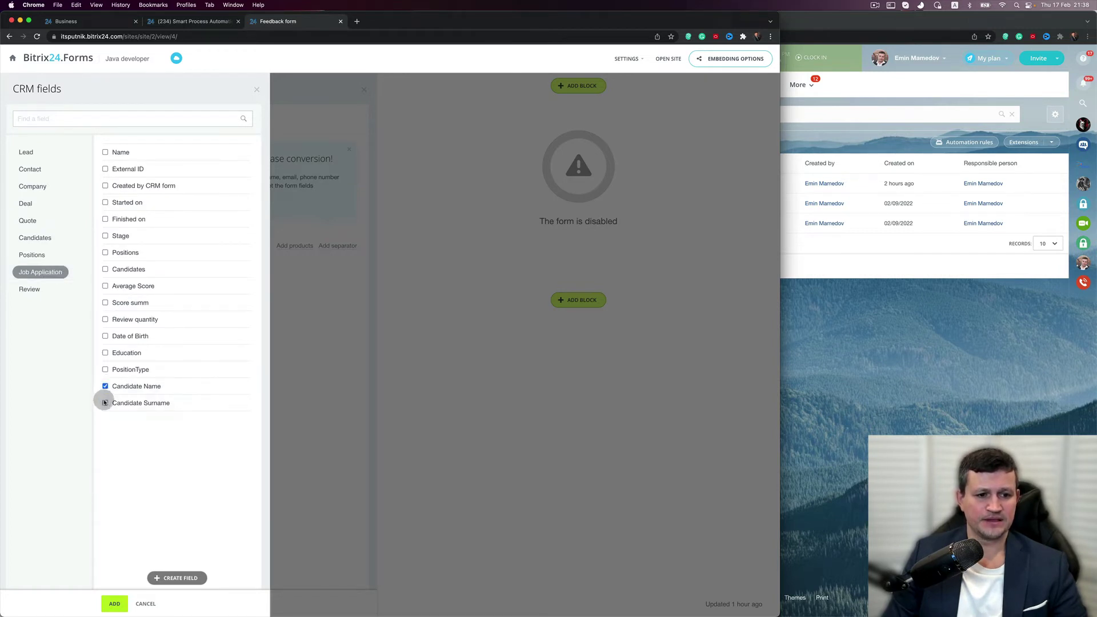
click(105, 403)
click(105, 336)
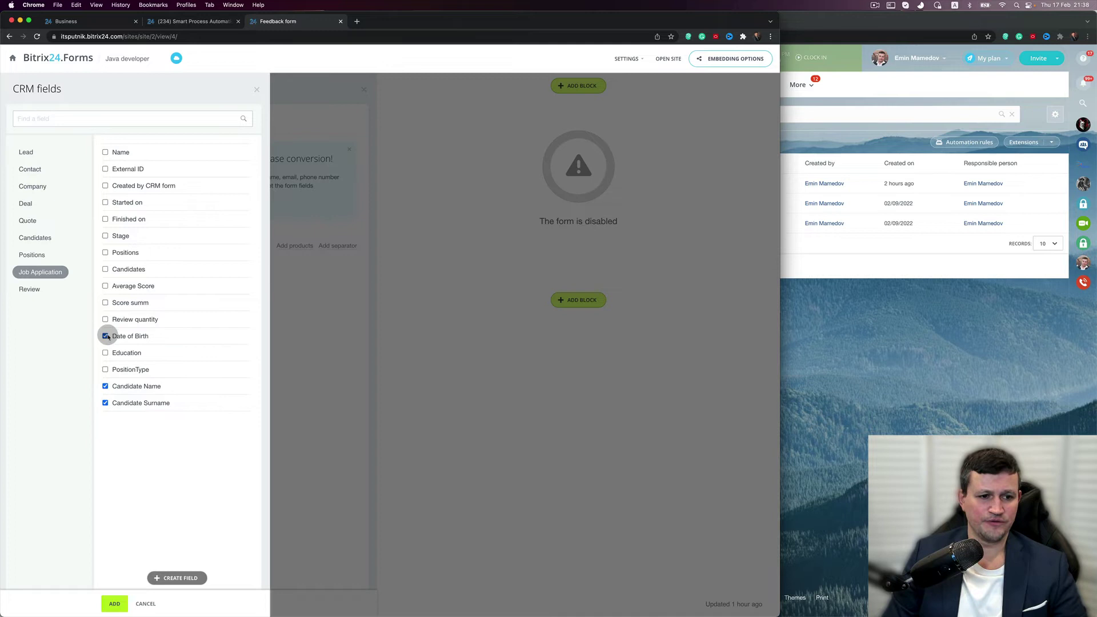
click(115, 604)
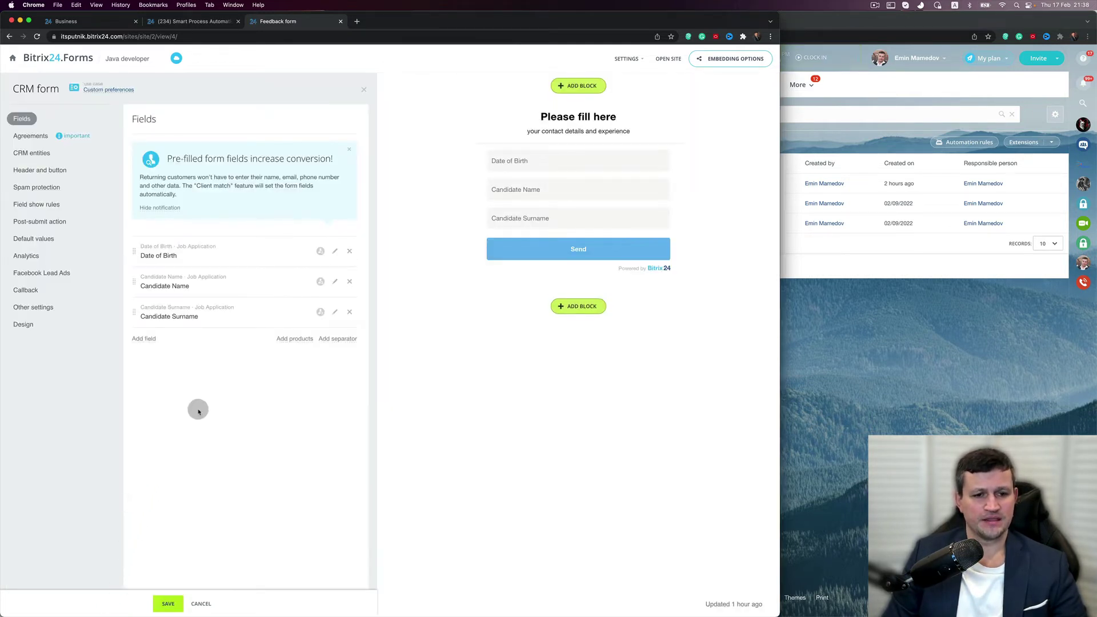
Add the Job Application PositionType field as a hidden default value.
click(57, 239)
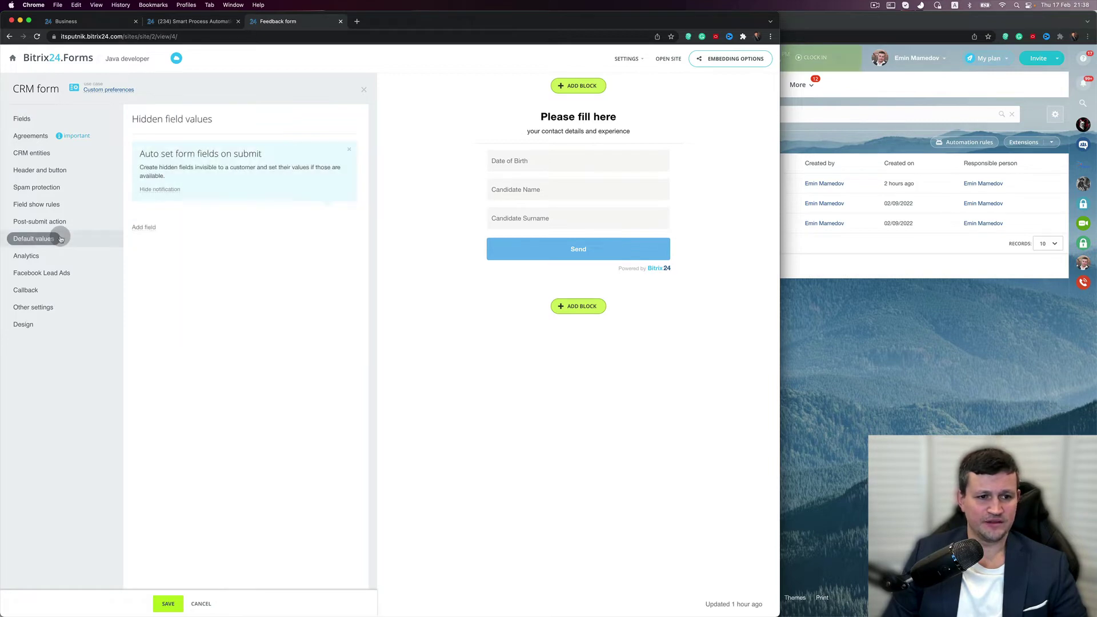
click(141, 228)
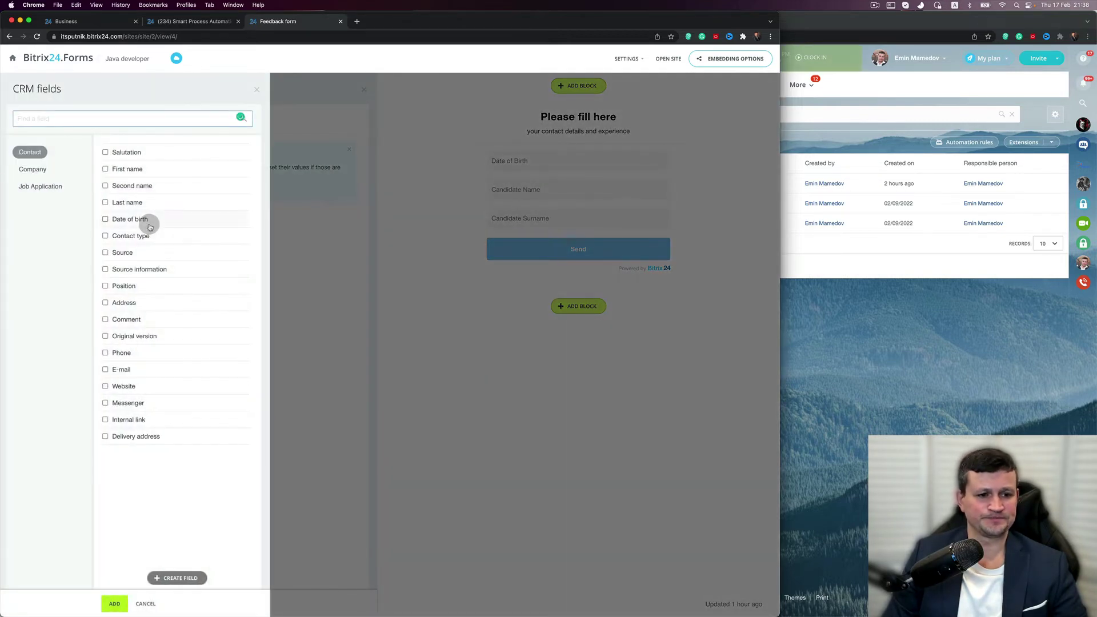
click(55, 188)
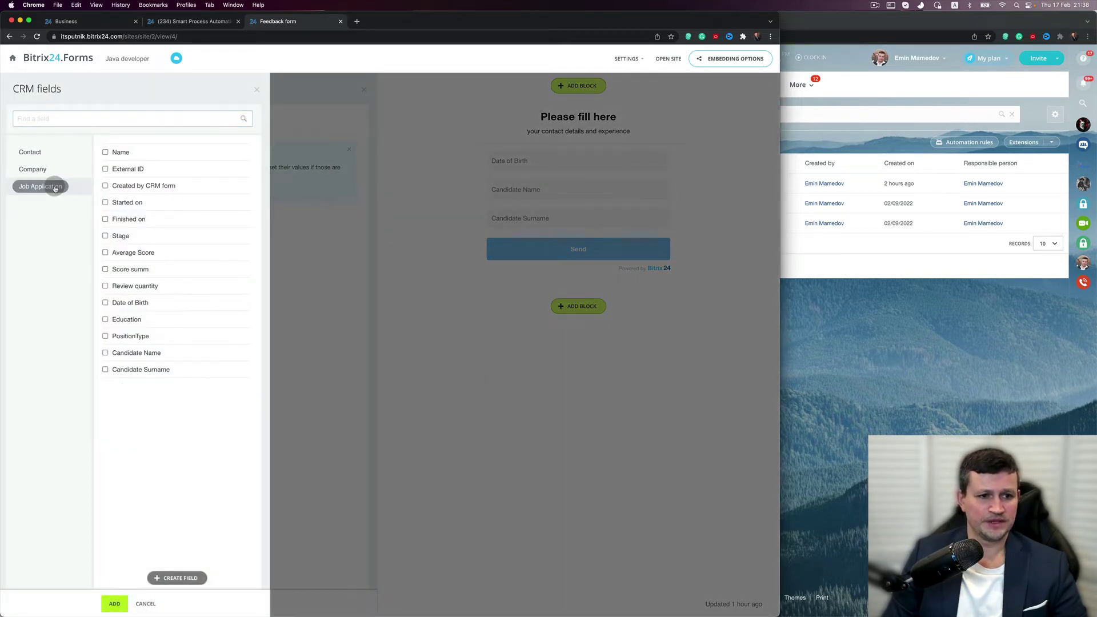
click(105, 336)
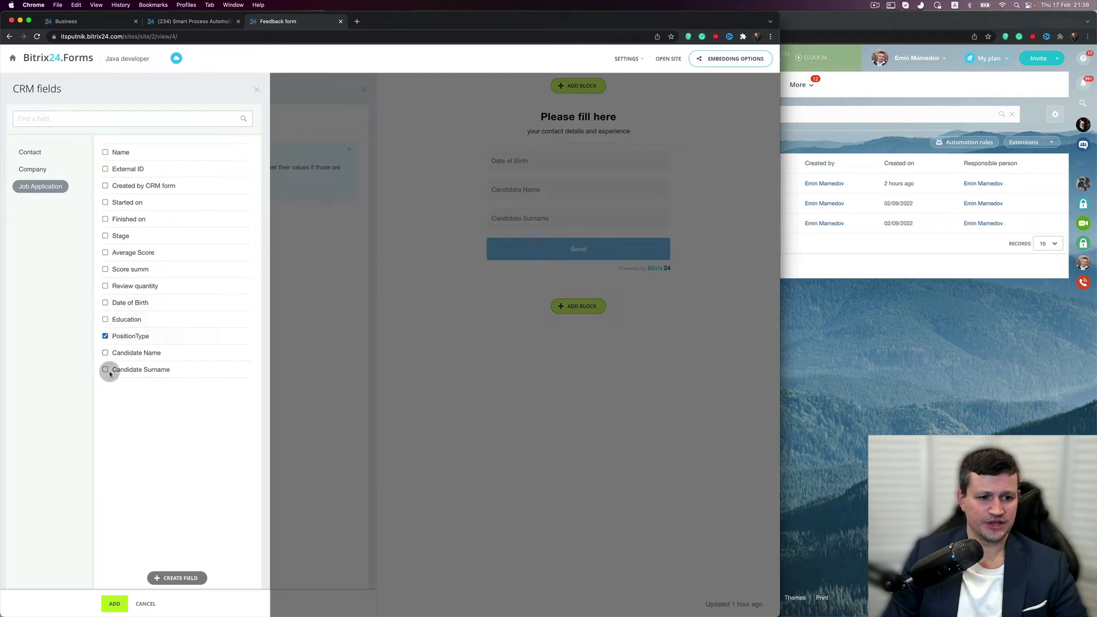
click(114, 602)
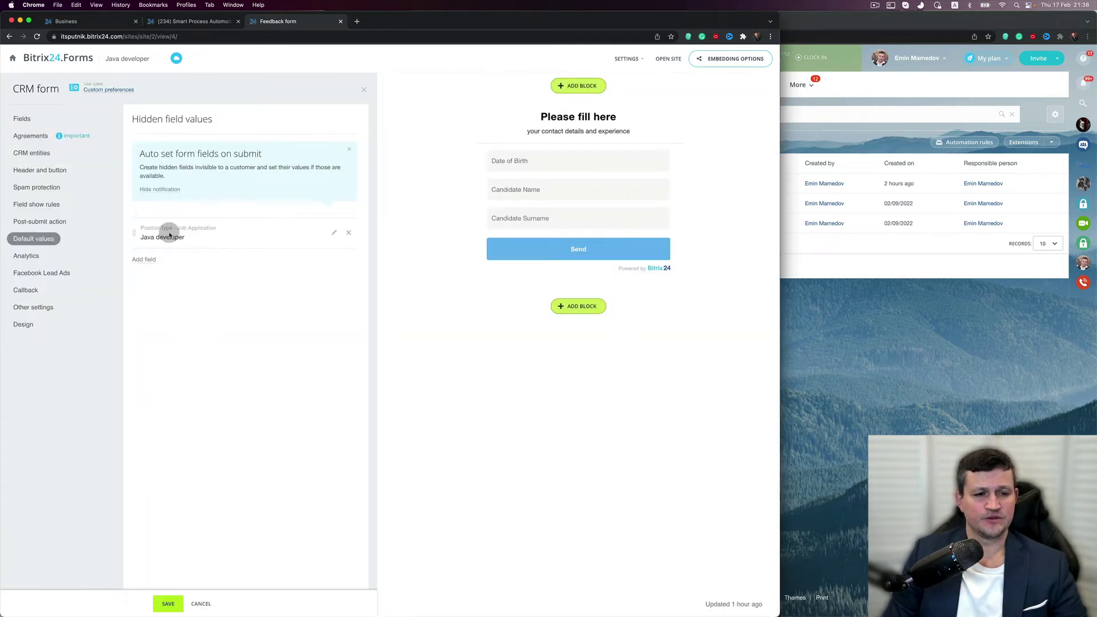
Set the hidden PositionType value to Java developer, save it, and close the settings.
click(332, 233)
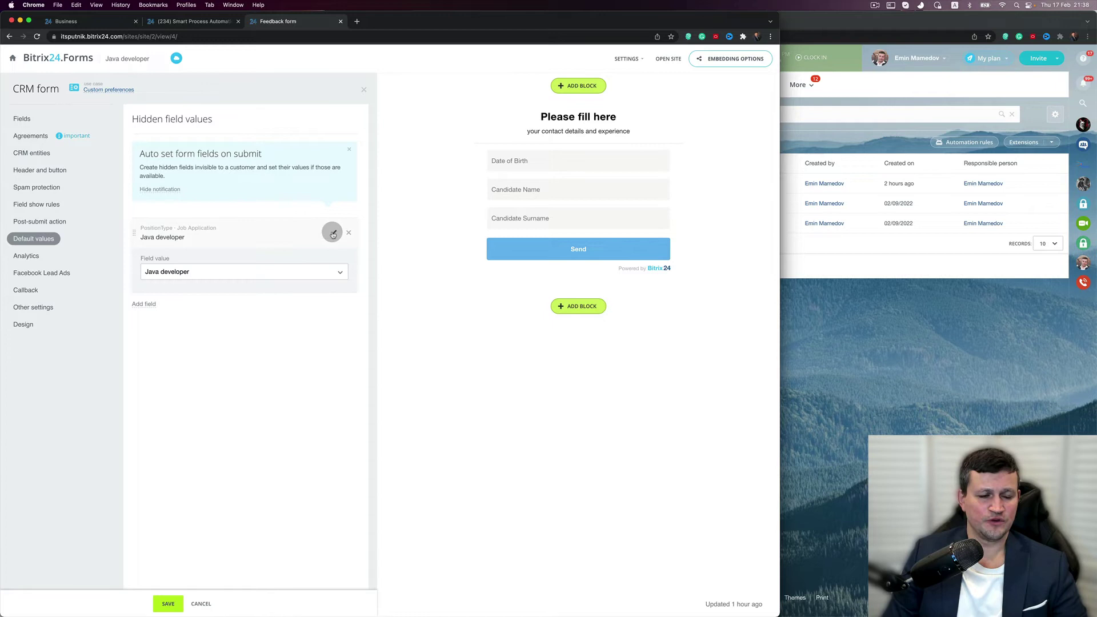
click(306, 271)
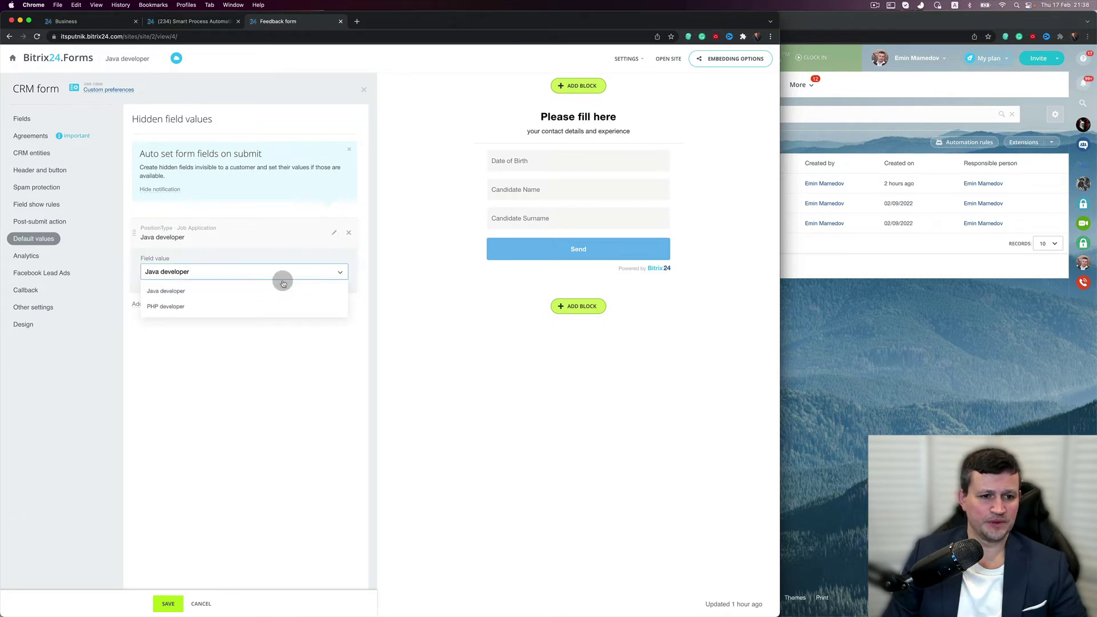
click(239, 293)
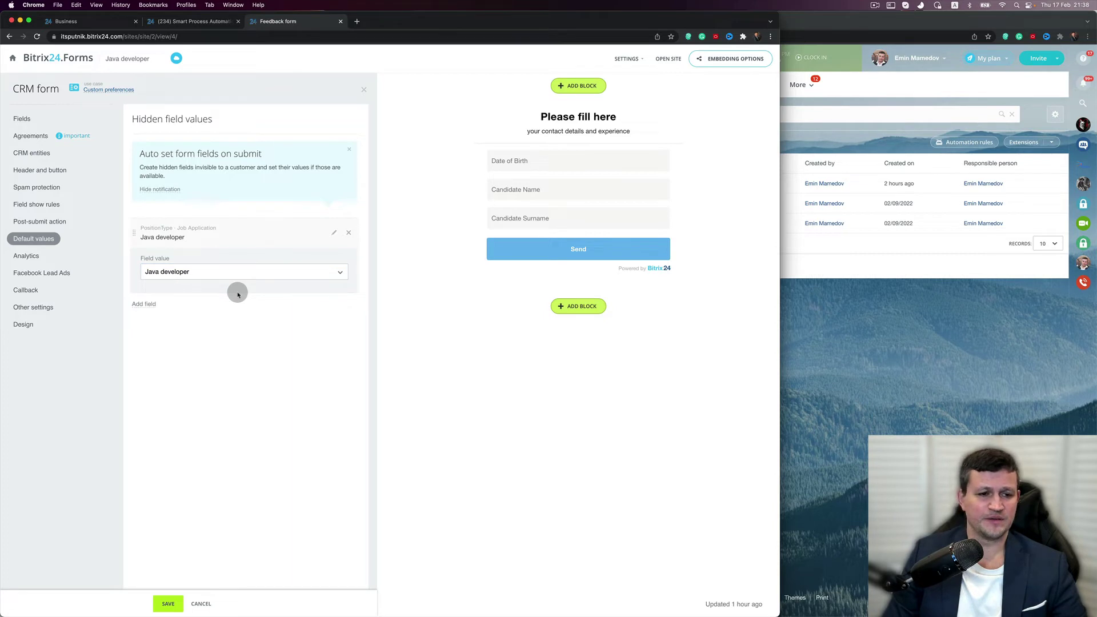
click(171, 606)
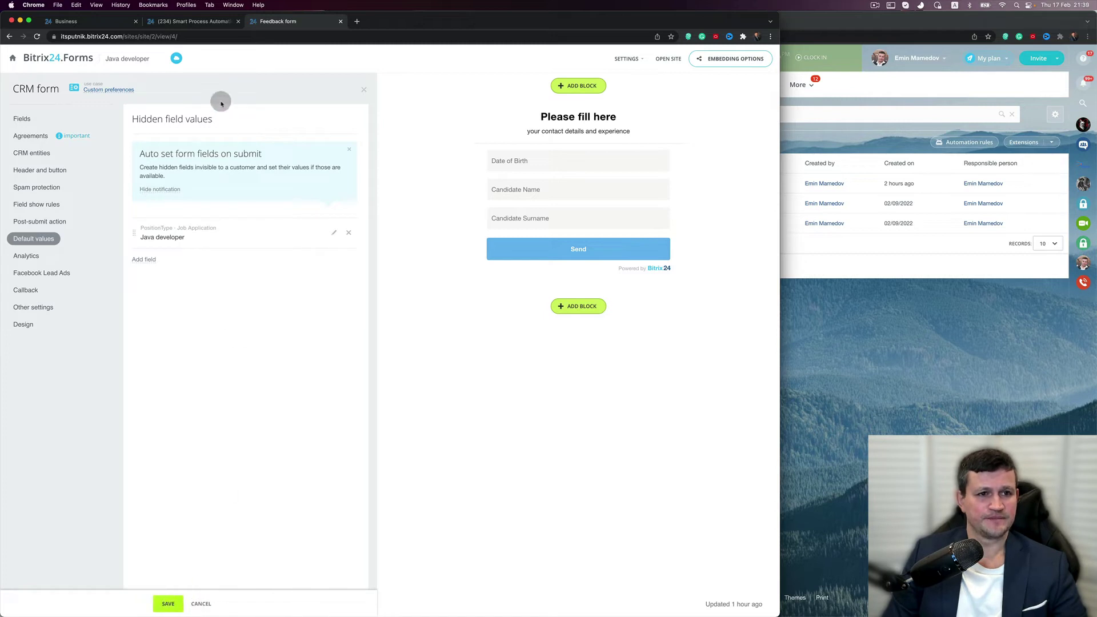
click(202, 605)
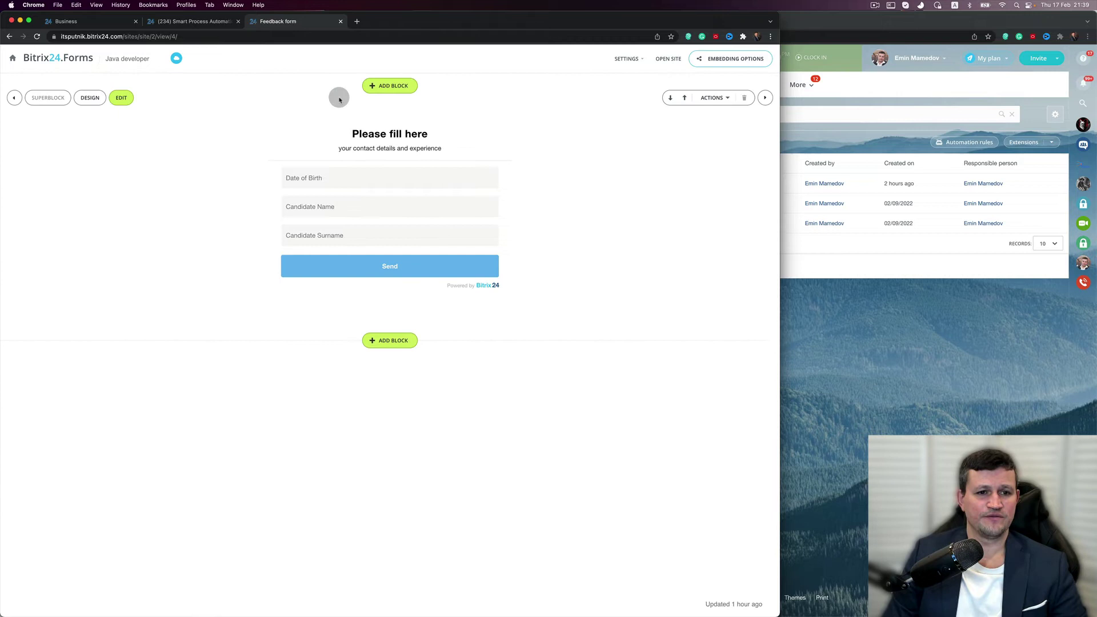
Reload the Business site tab to pick up the updated sign-up form.
click(202, 21)
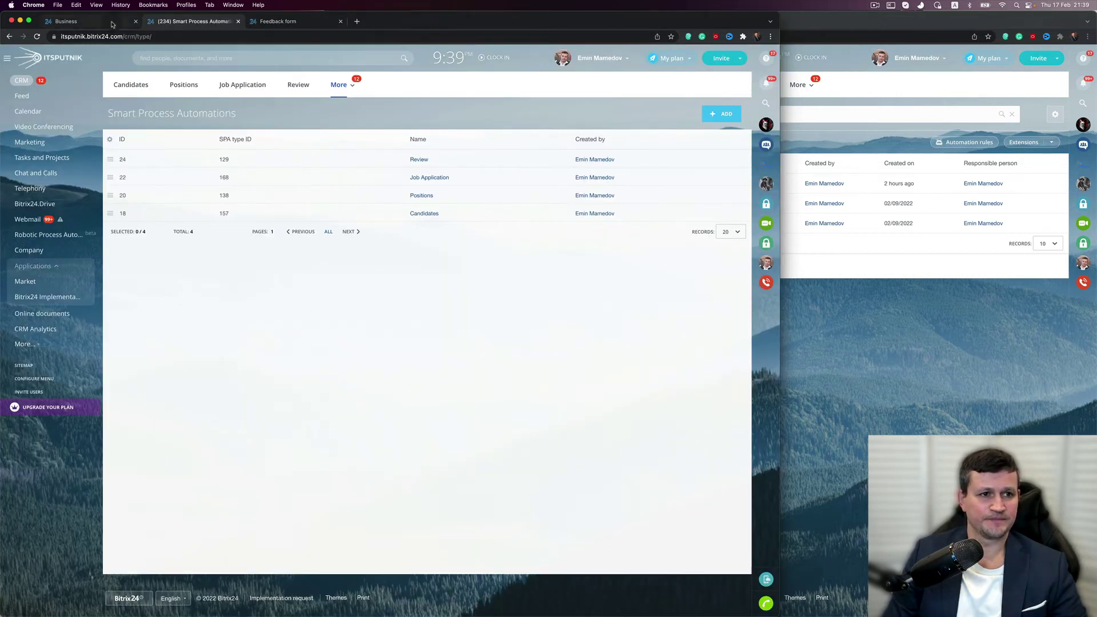
click(113, 24)
drag(113, 24, 212, 24)
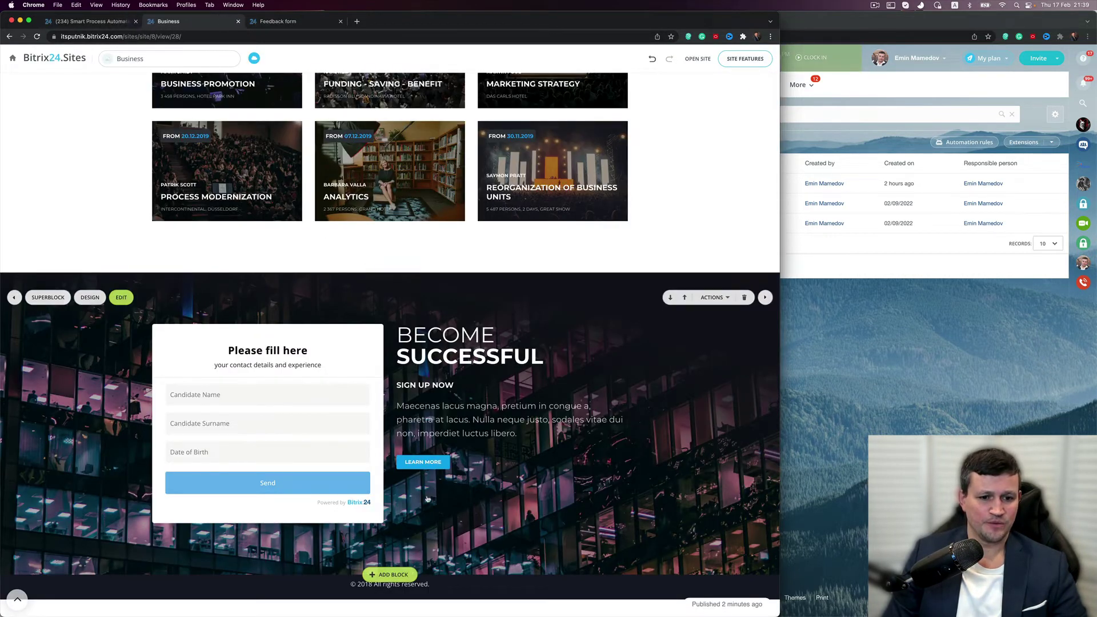
key(super+r)
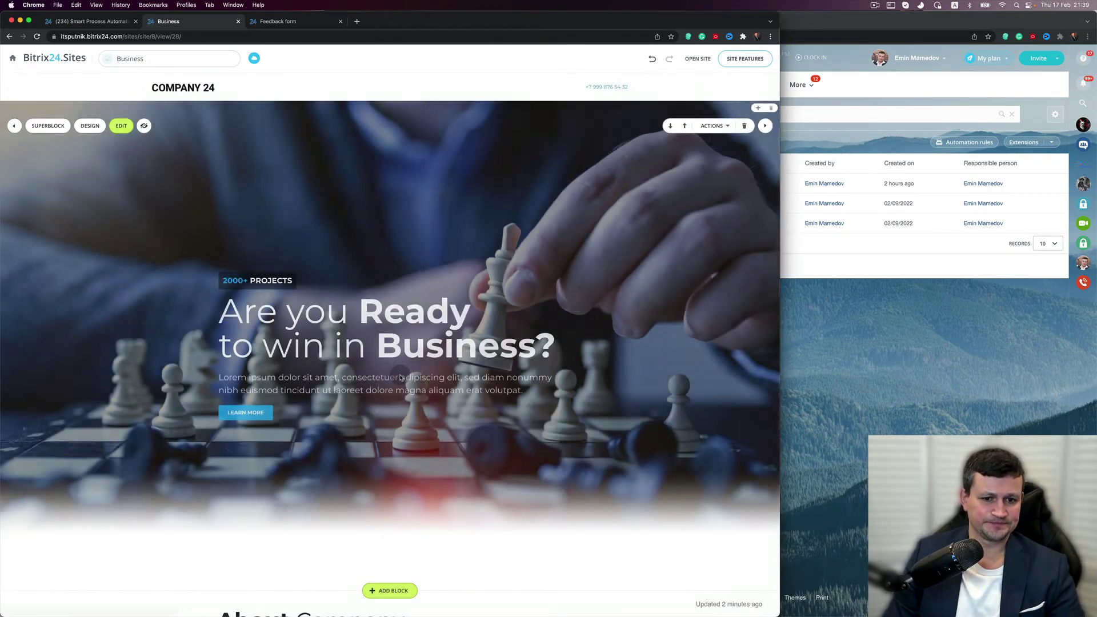
Open the published Business site in a new tab from its live-site link.
scroll(357, 381, down, 15)
scroll(357, 380, down, 15)
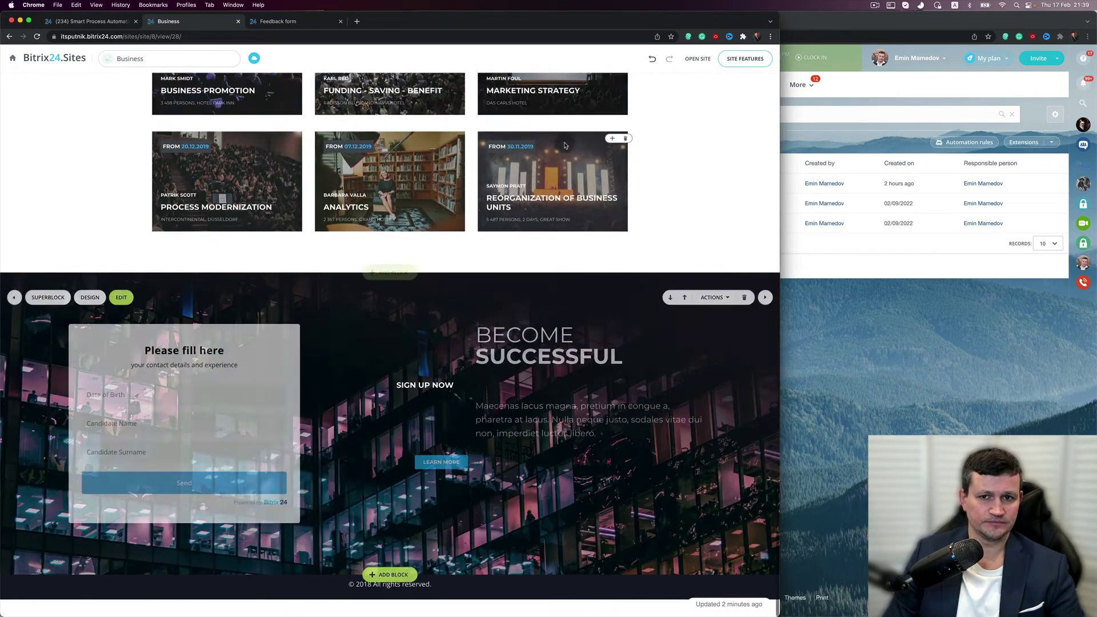
click(694, 57)
click(650, 236)
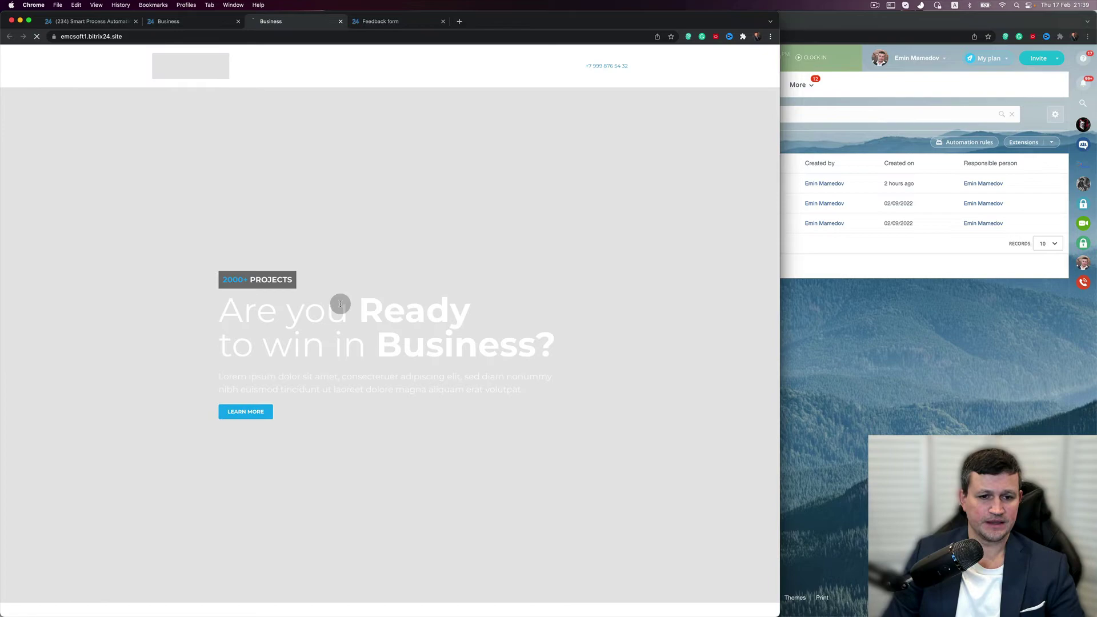
Pick birth date 02/01/1991 in the site form's Date of Birth calendar.
scroll(340, 306, down, 20)
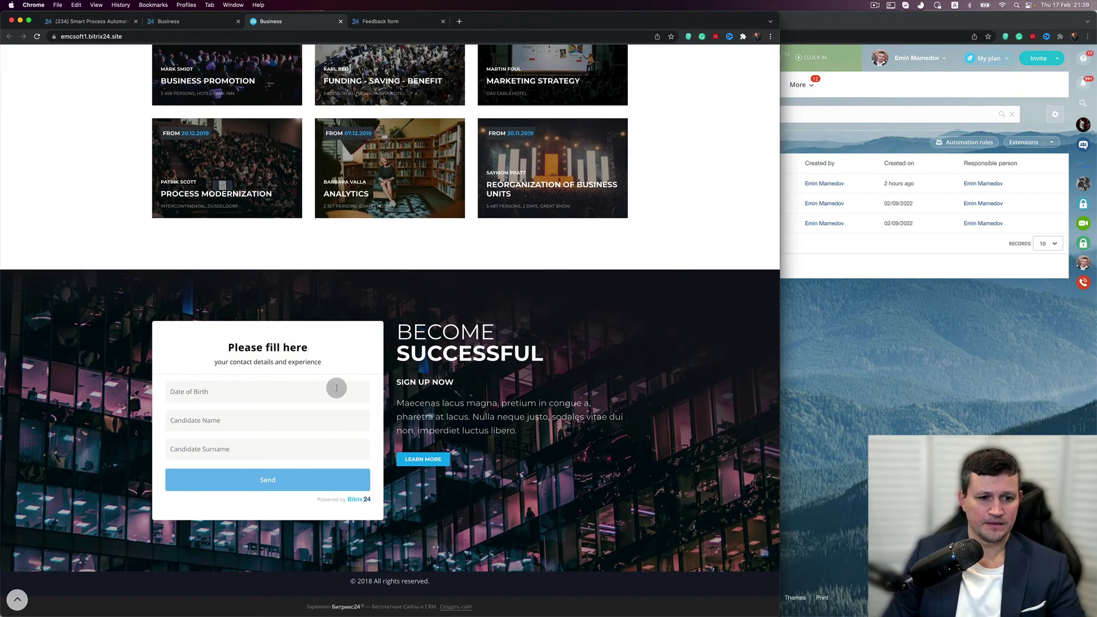
click(336, 388)
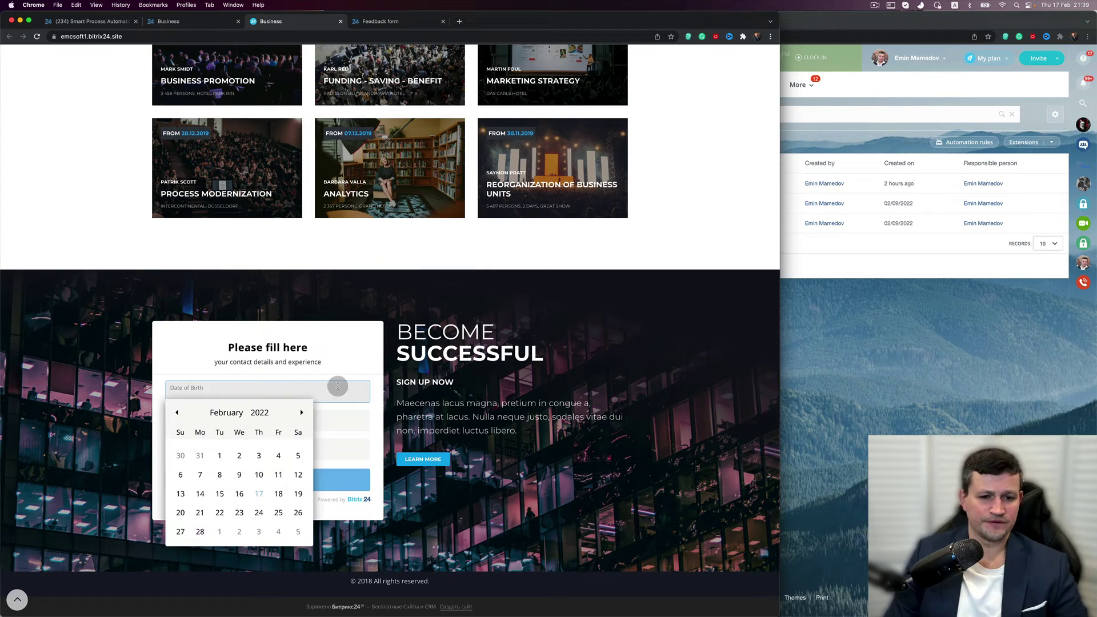
click(350, 367)
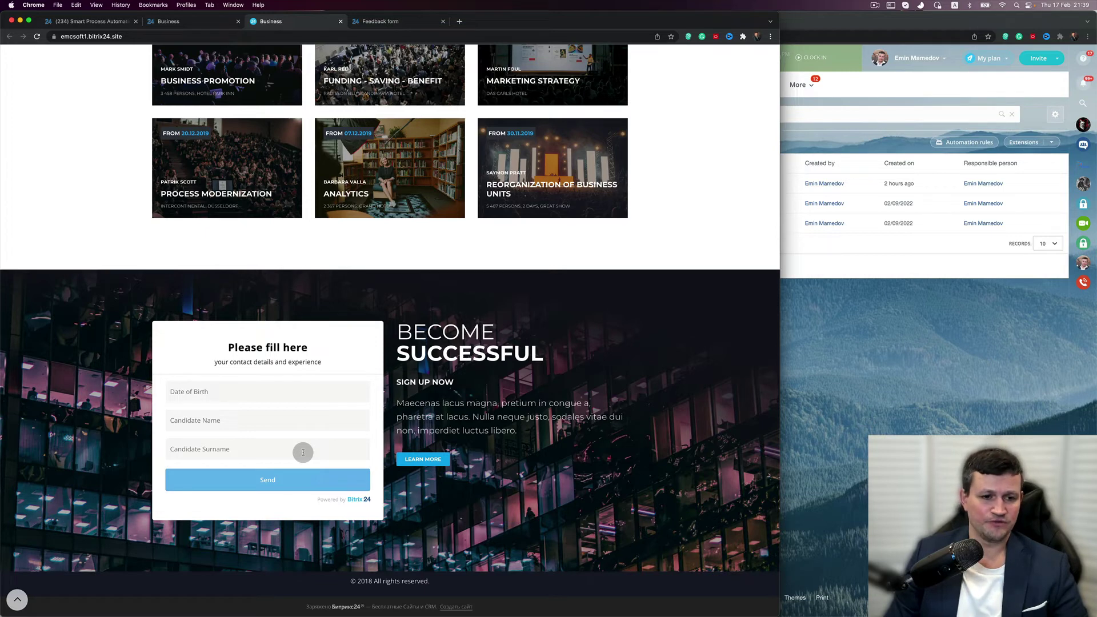
click(306, 395)
click(264, 412)
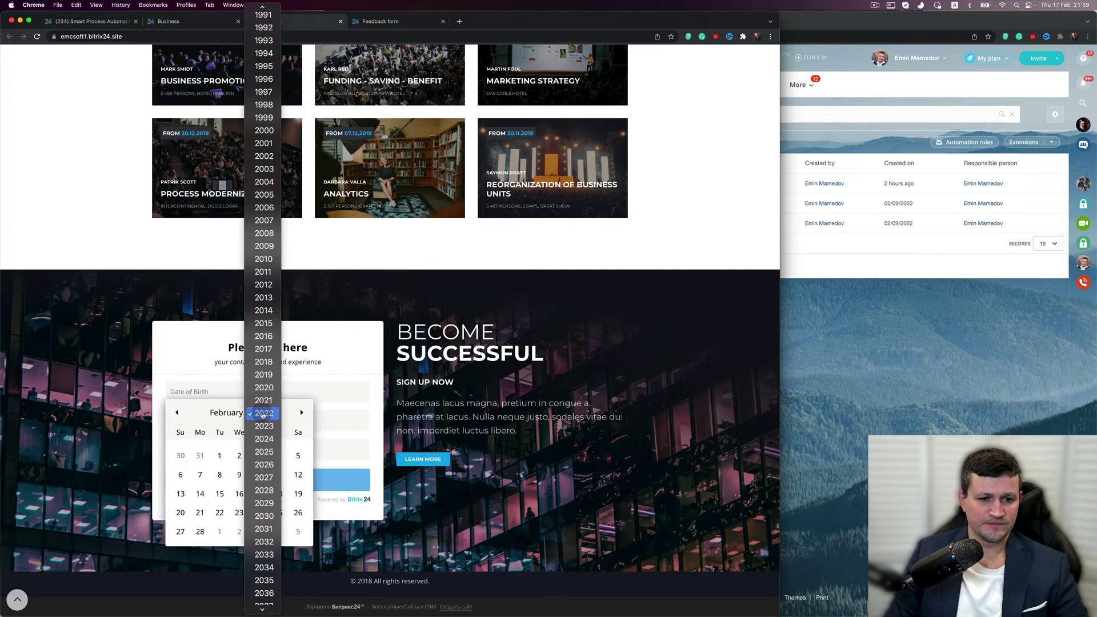
click(264, 20)
click(279, 455)
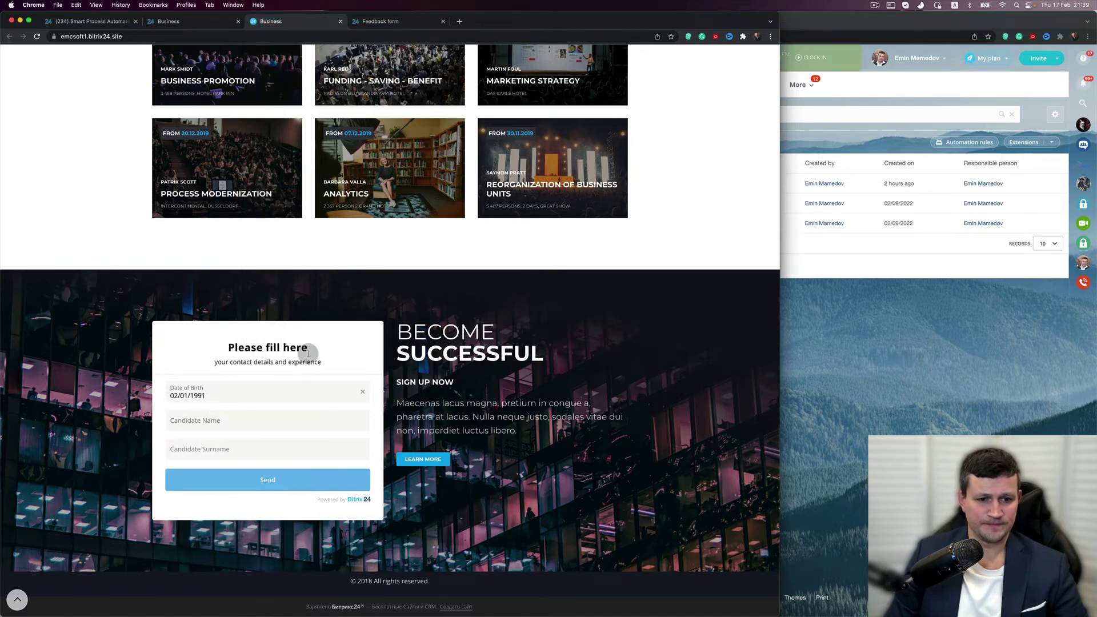
Enter the candidate's name and surname and send the application form.
click(274, 423)
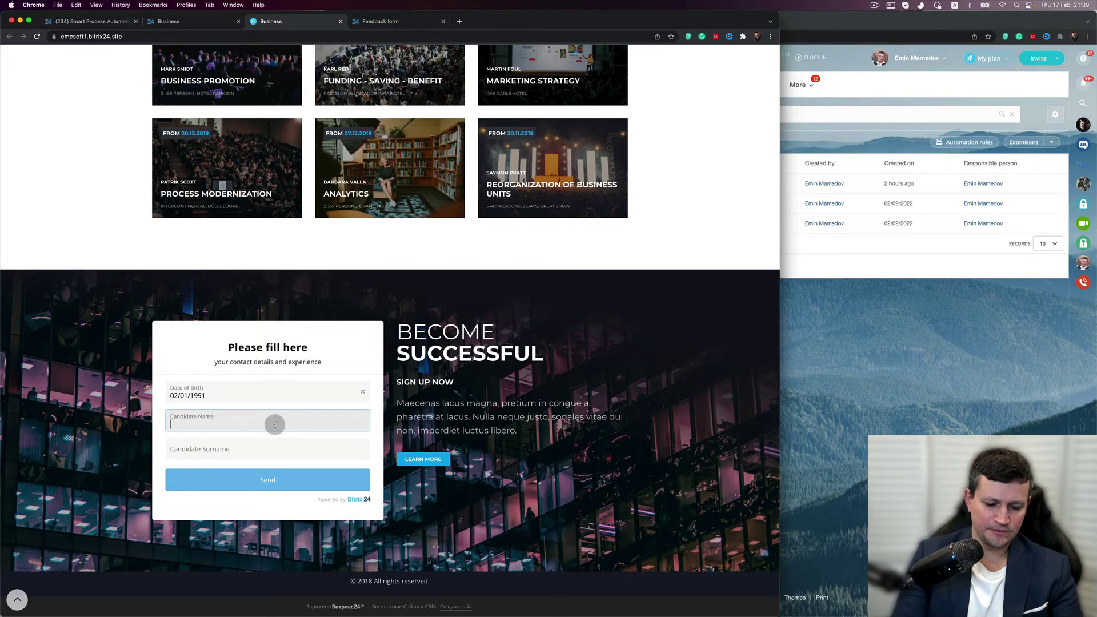
text(Emin)
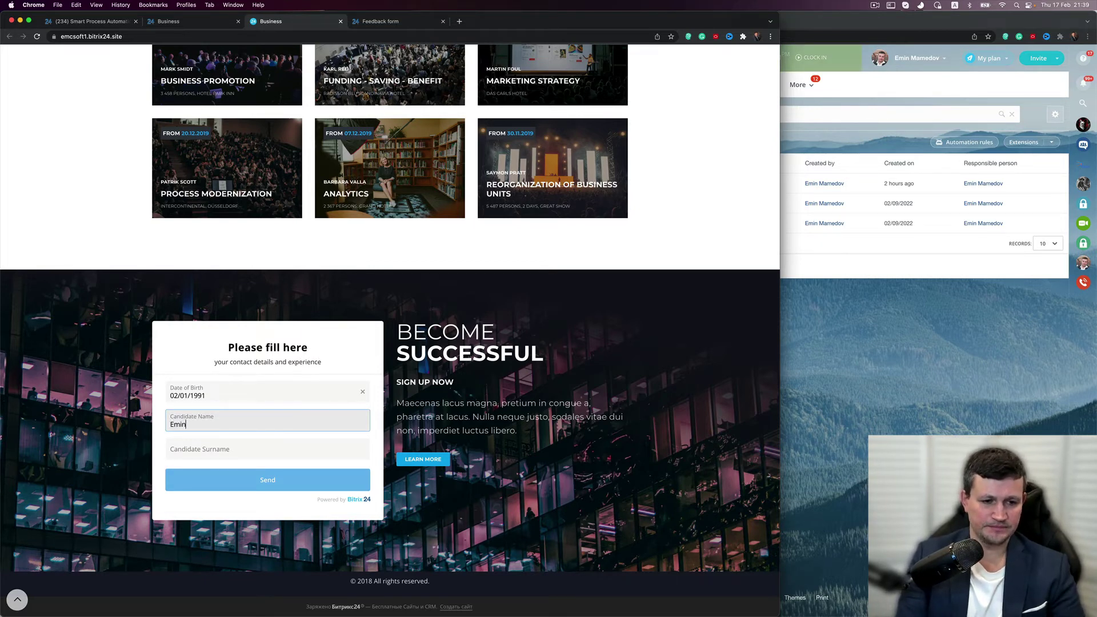
key(Tab)
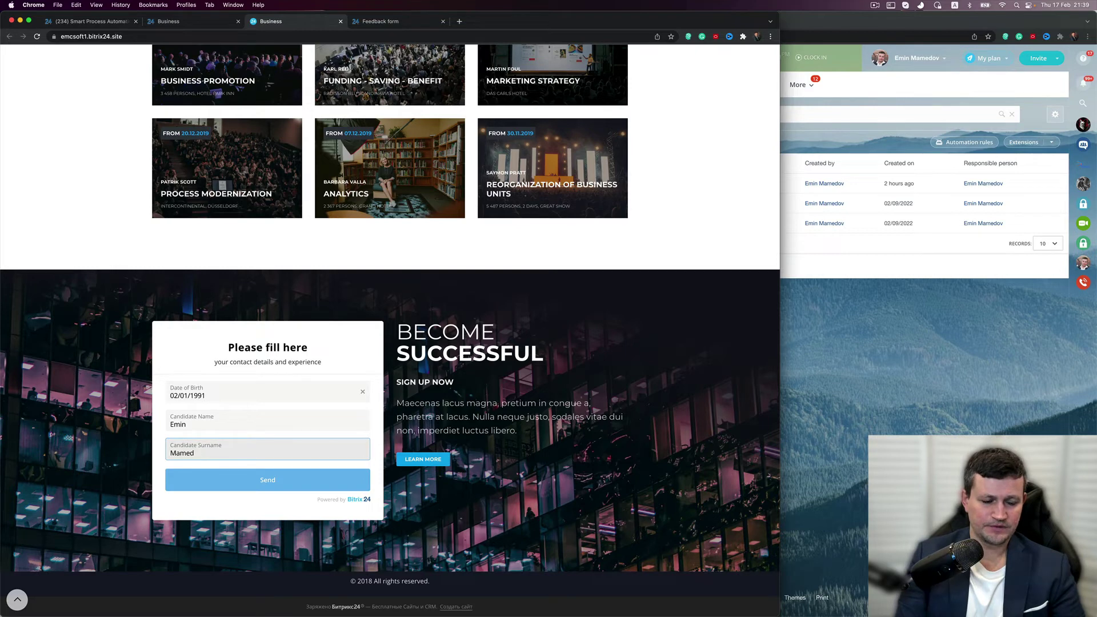
text(Mamed)
key(BackSpace)
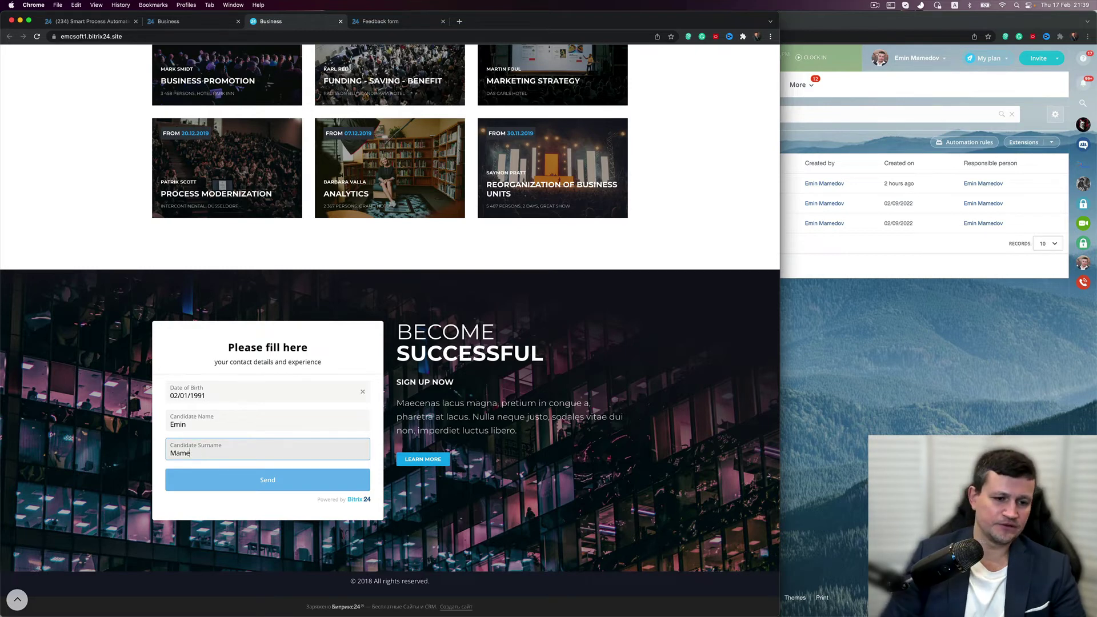
click(269, 426)
key(BackSpace)
key(BackSpace)
key(BackSpace)
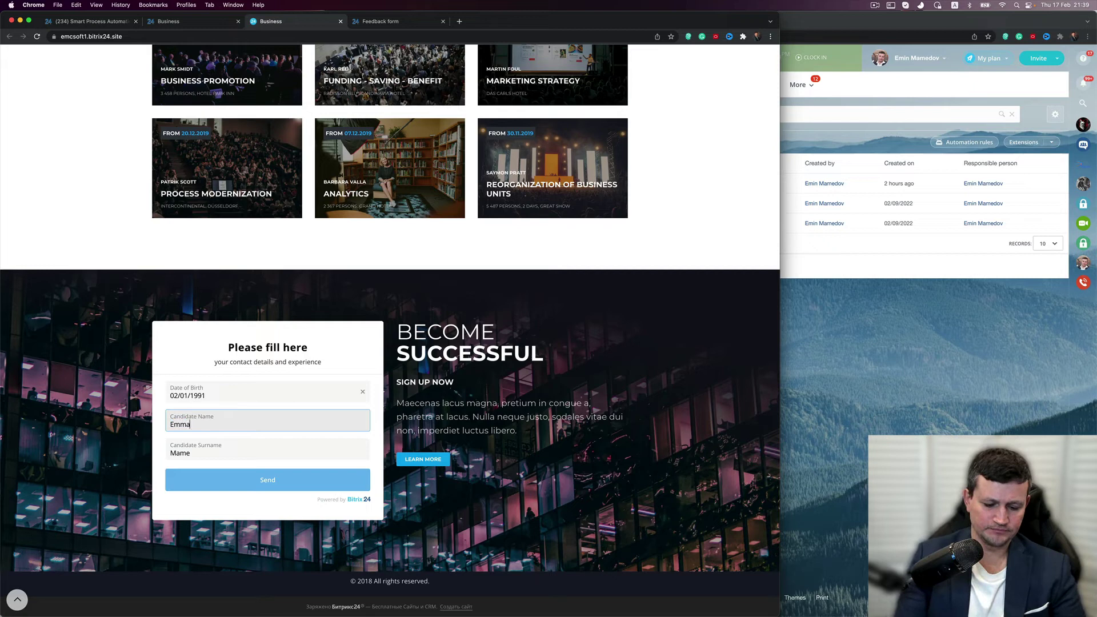
key(Tab)
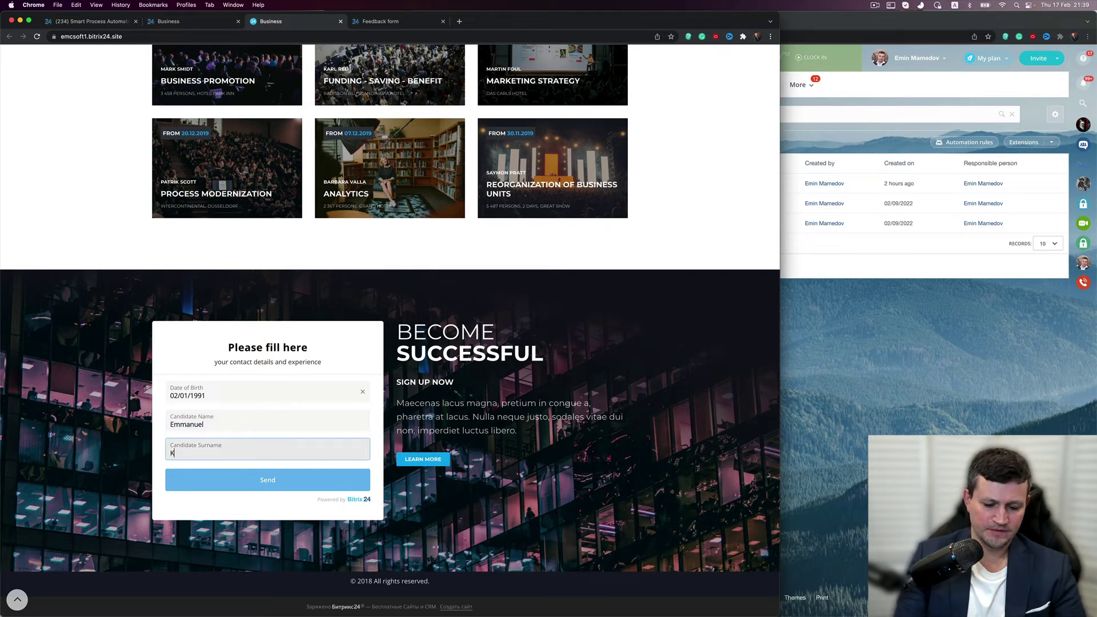
click(277, 481)
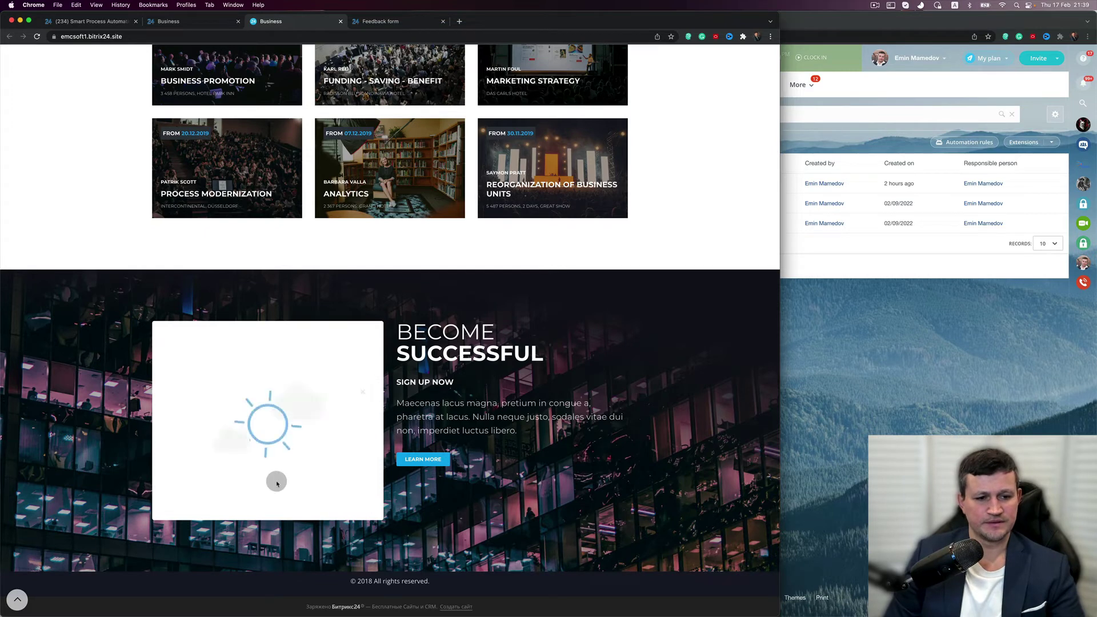
Open the new Java developer Job Application in CRM, verify its linked candidate and position, and save.
click(806, 361)
click(704, 90)
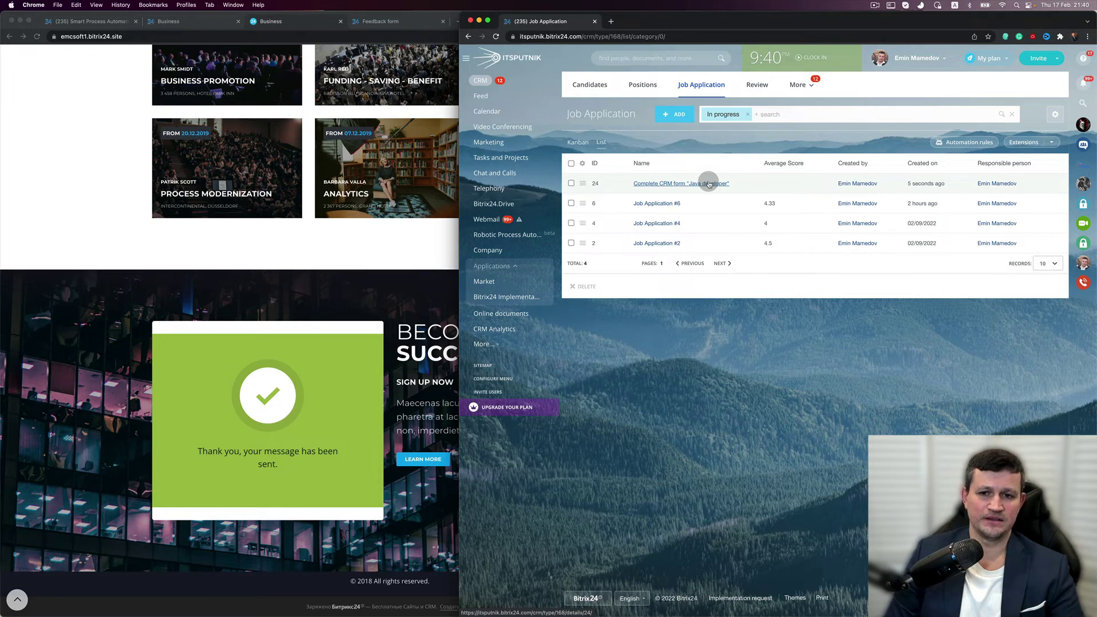
click(709, 184)
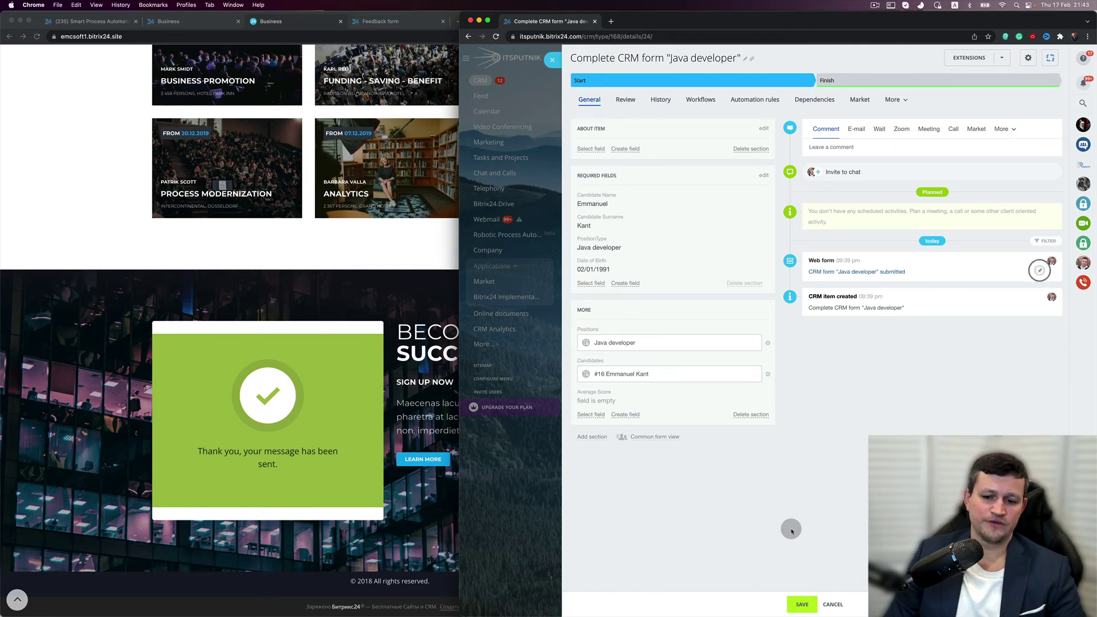
click(801, 604)
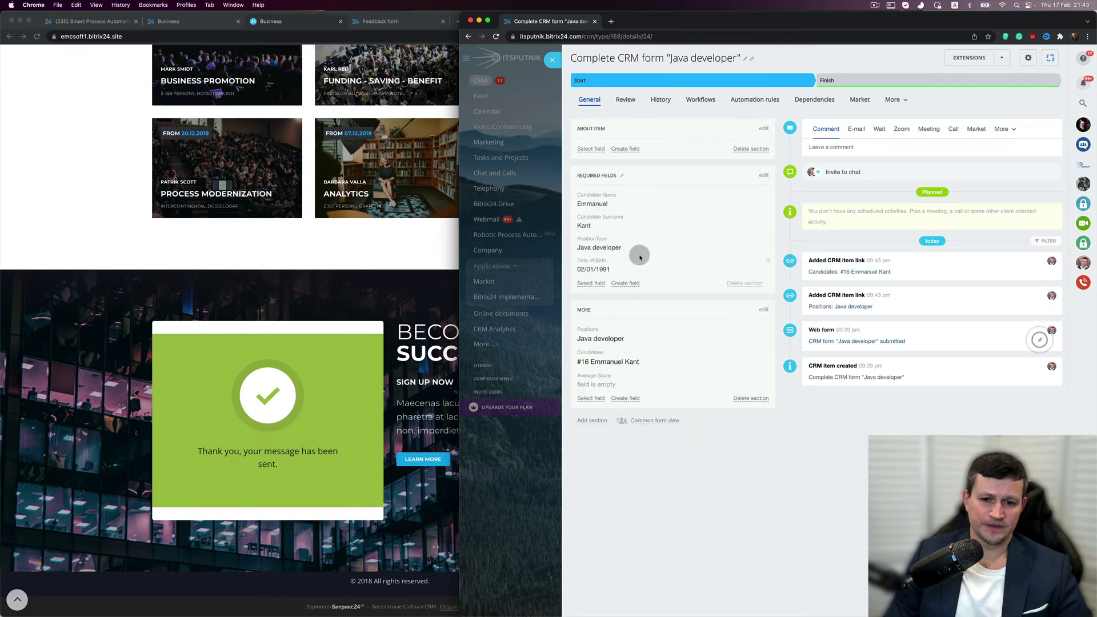
Add a review with score 5 to the Java developer job application.
click(716, 105)
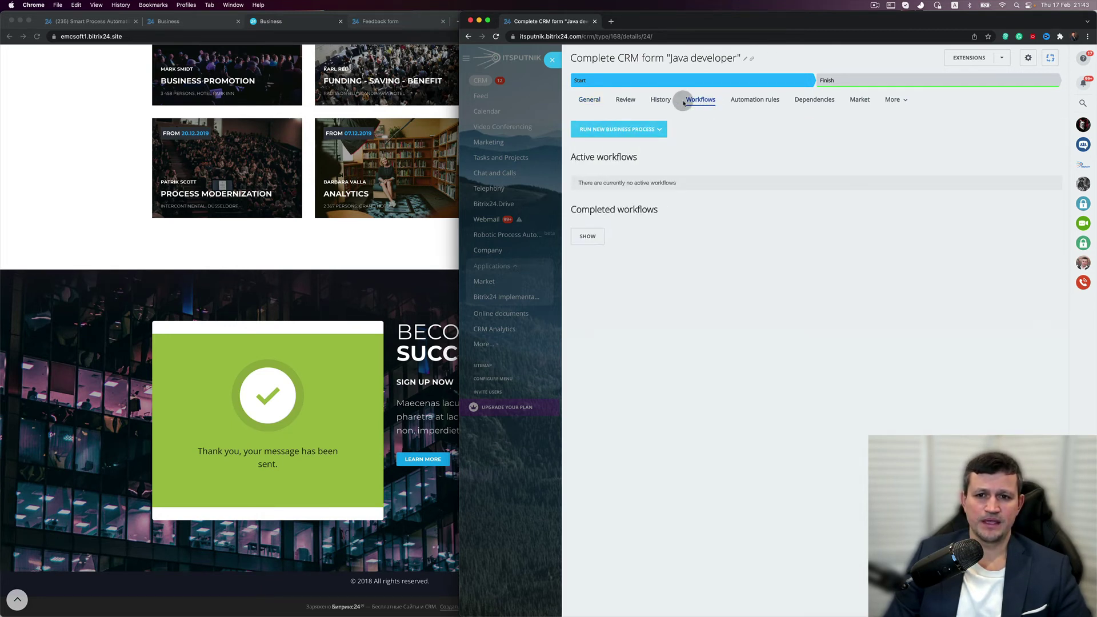
click(624, 101)
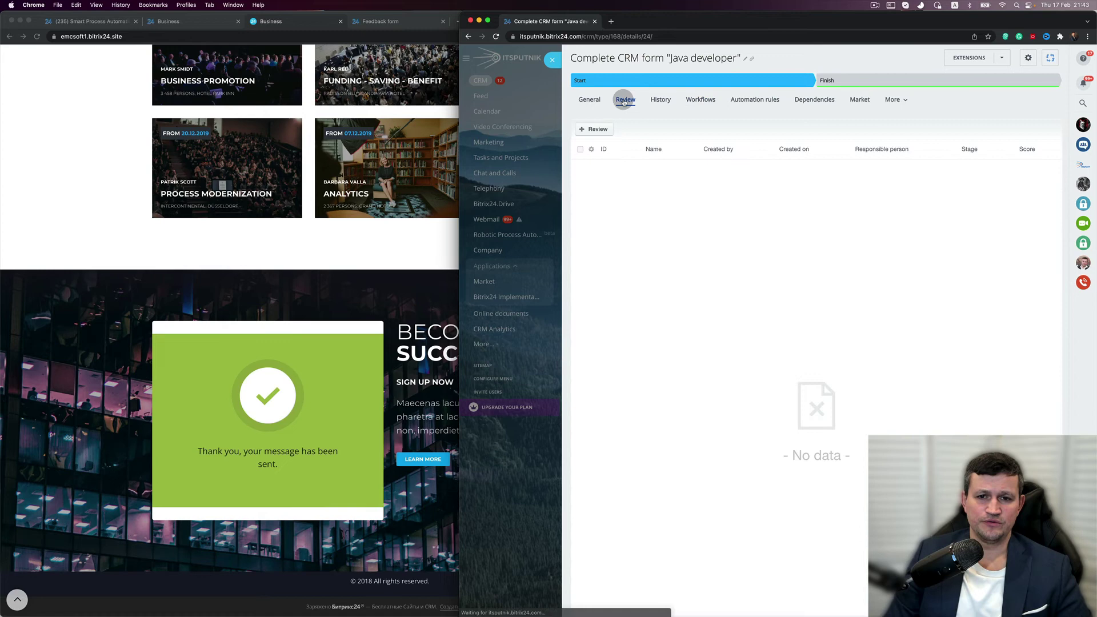
click(597, 129)
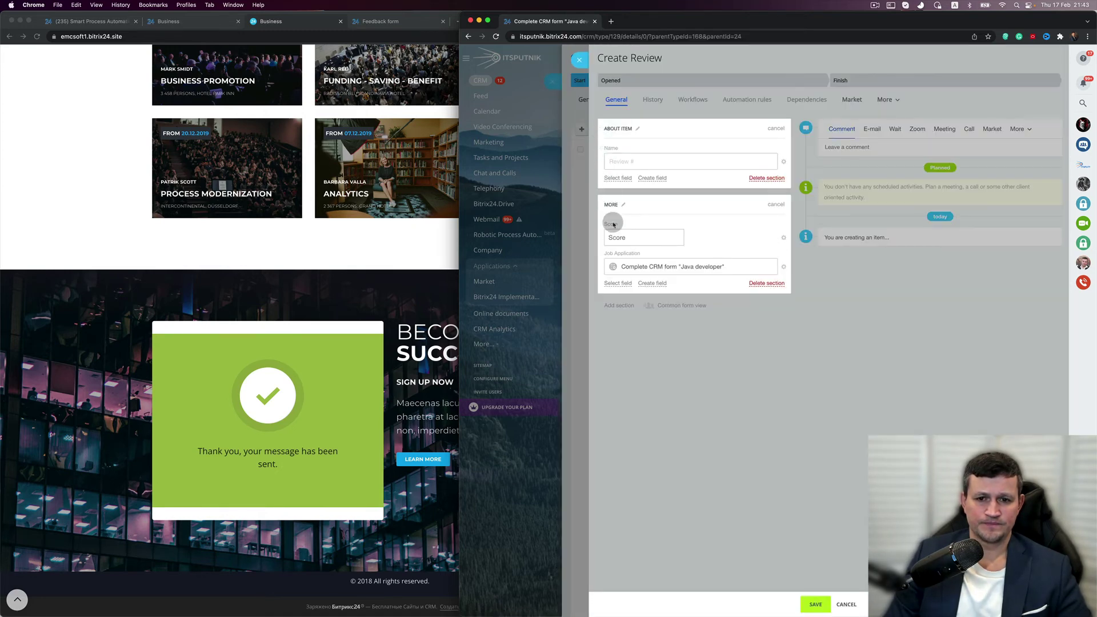
click(622, 236)
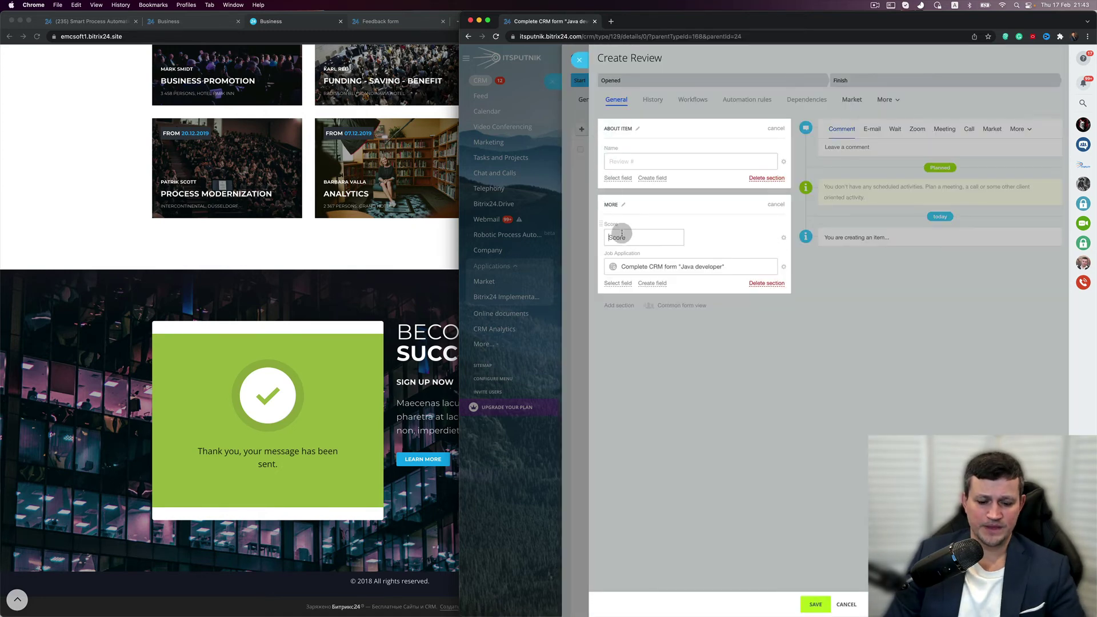
text(5)
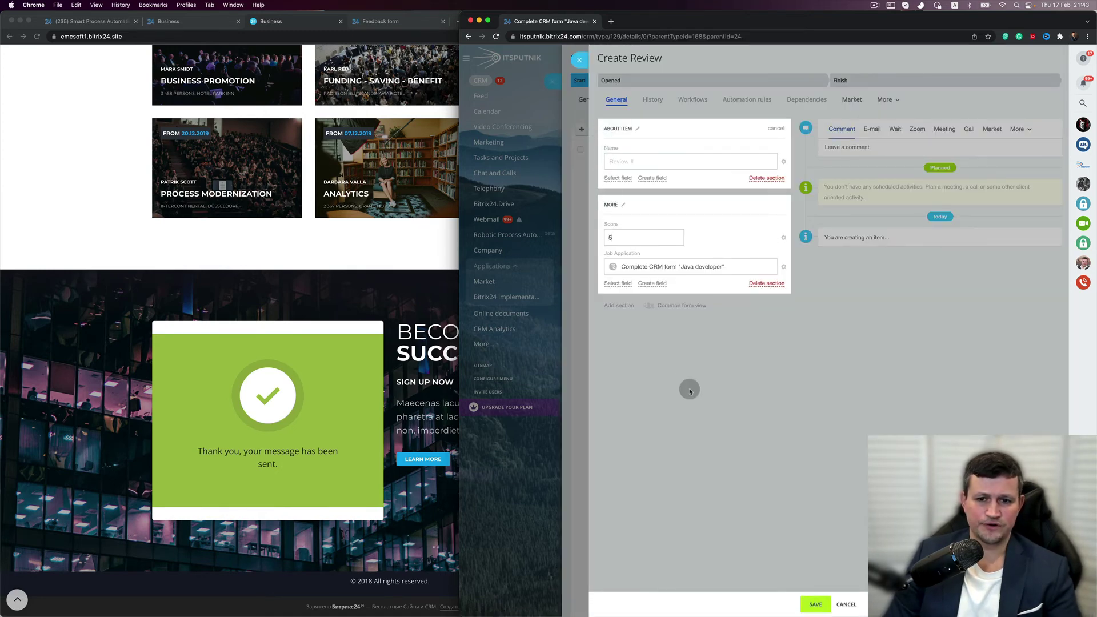
click(814, 607)
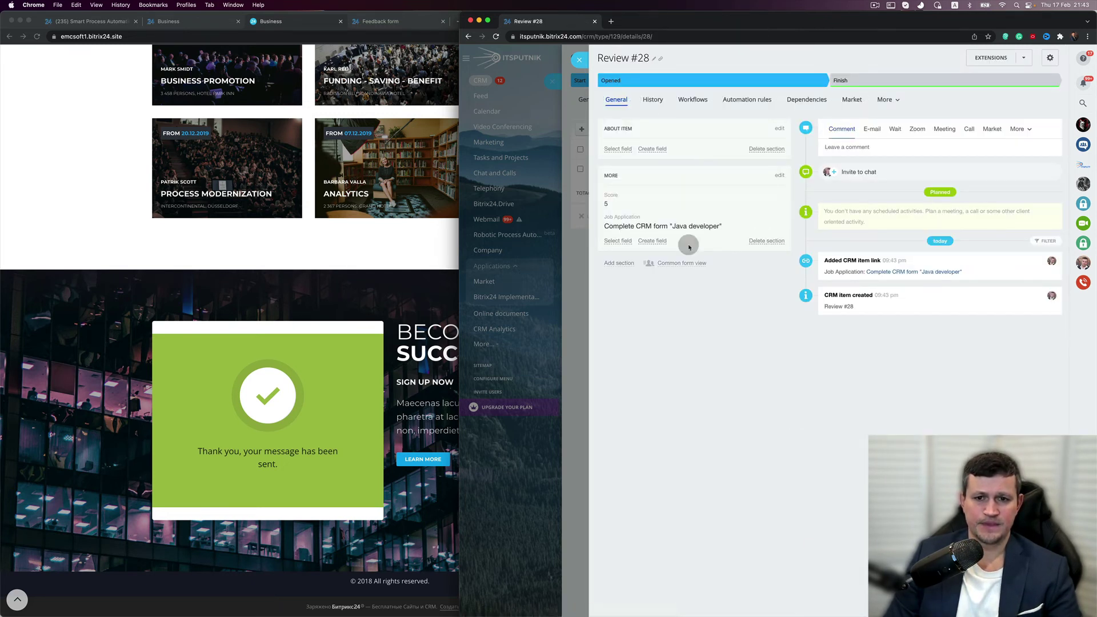
click(579, 59)
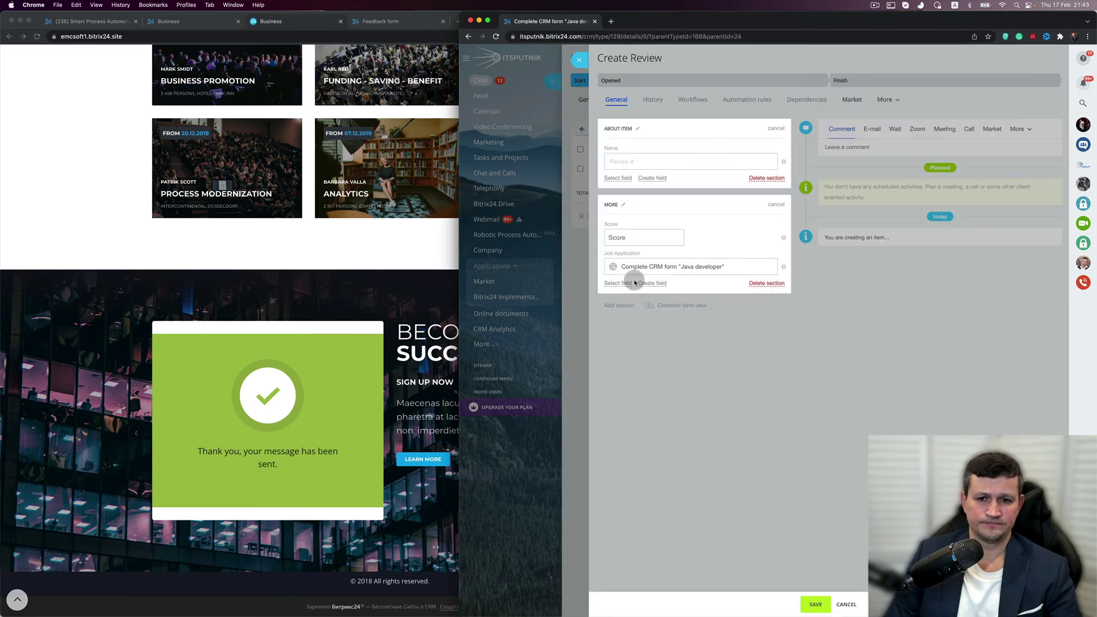
Add a second review with score 4 and return to the application.
text(4)
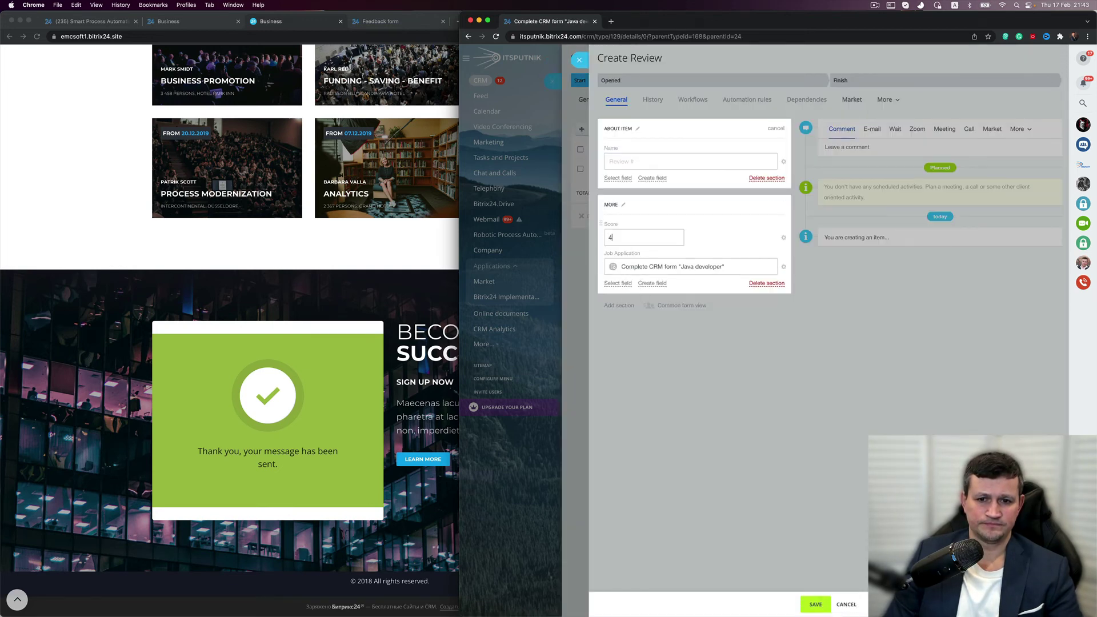
click(812, 605)
click(812, 604)
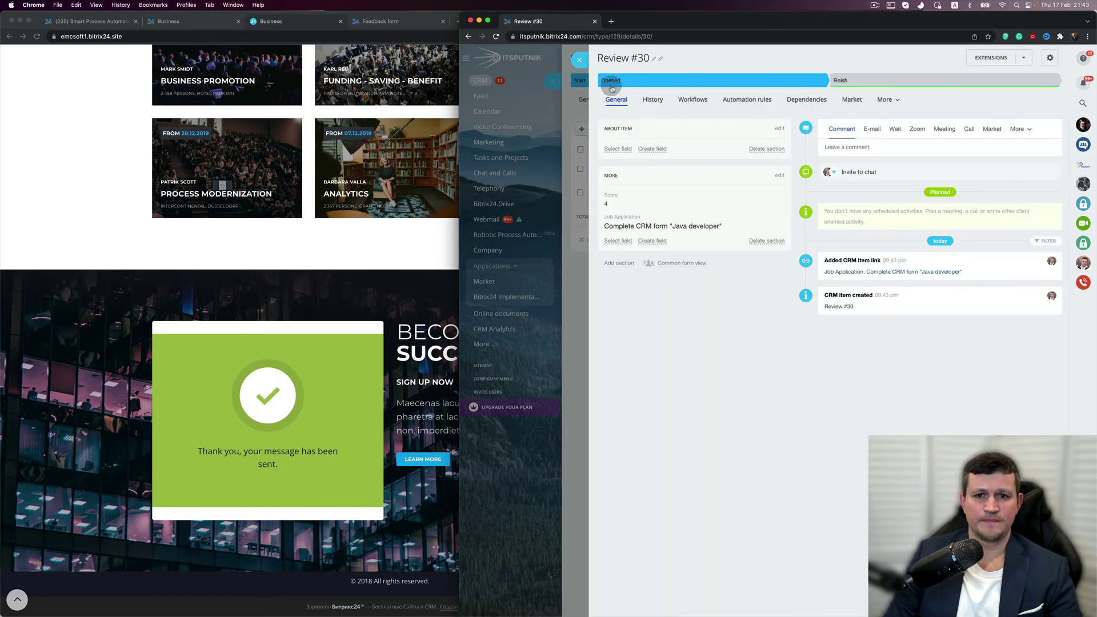
click(580, 60)
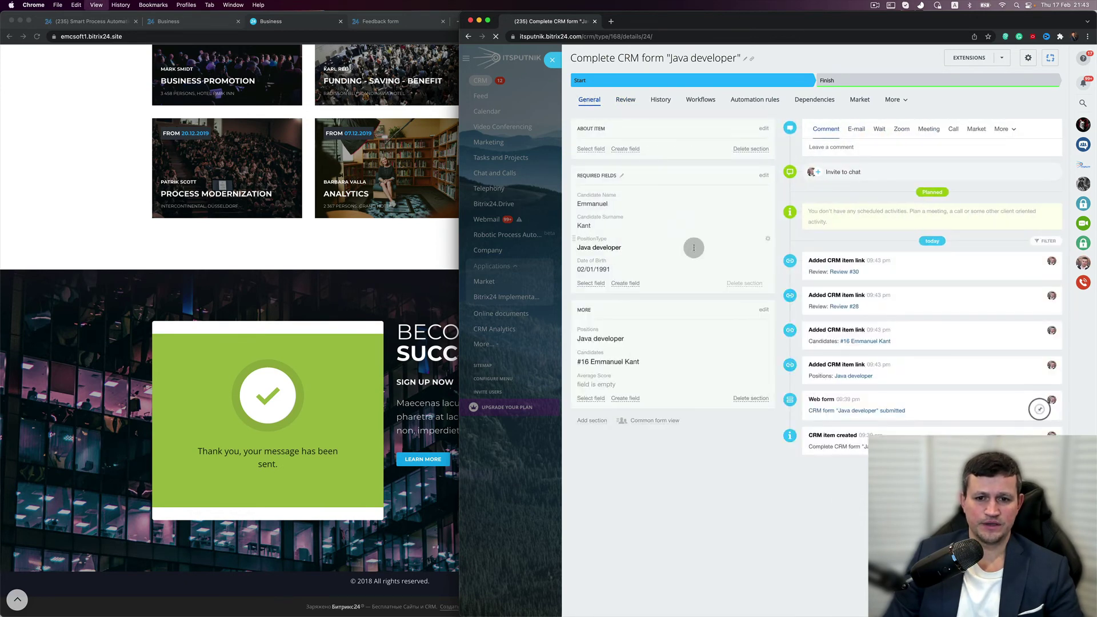
Close the application card showing Average Score 4.5 and bring up the website's blank sign-up form.
key(Escape)
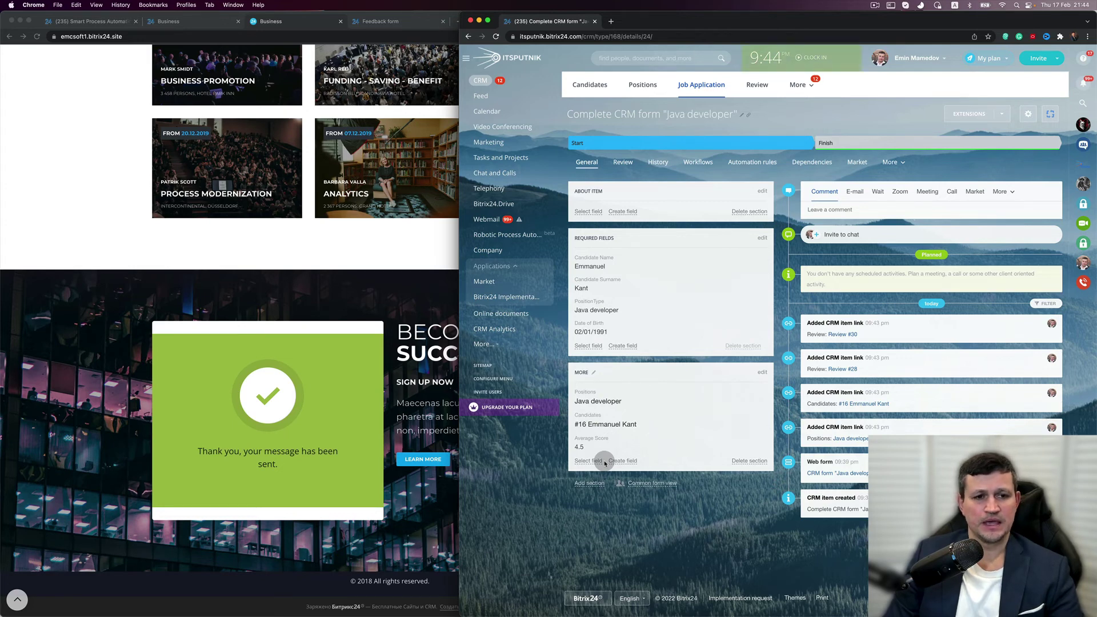
click(431, 268)
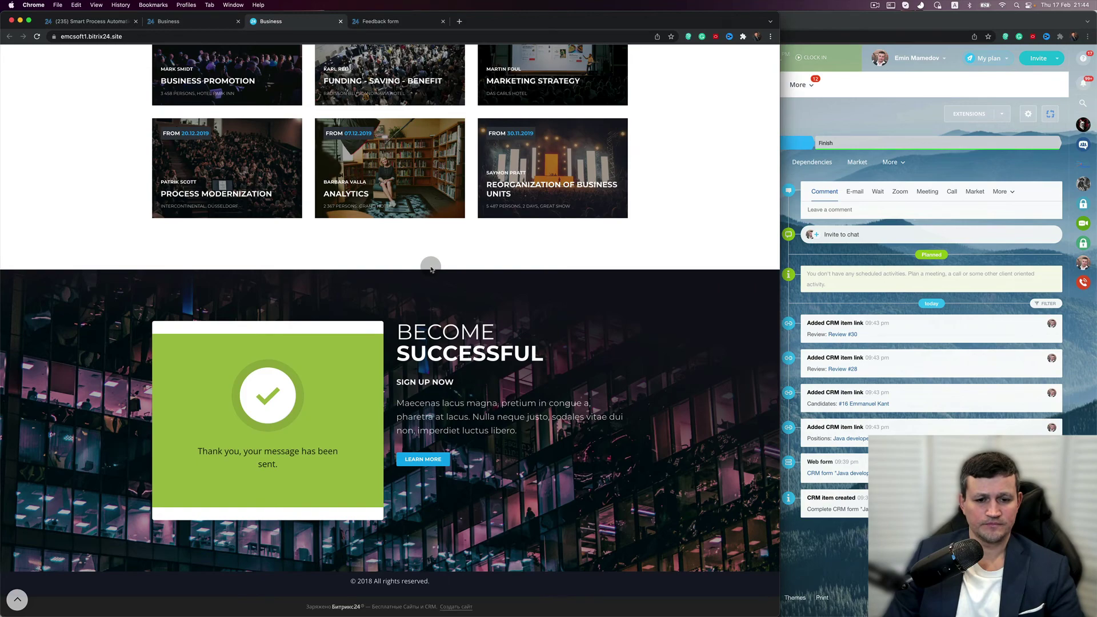
scroll(507, 305, up, 15)
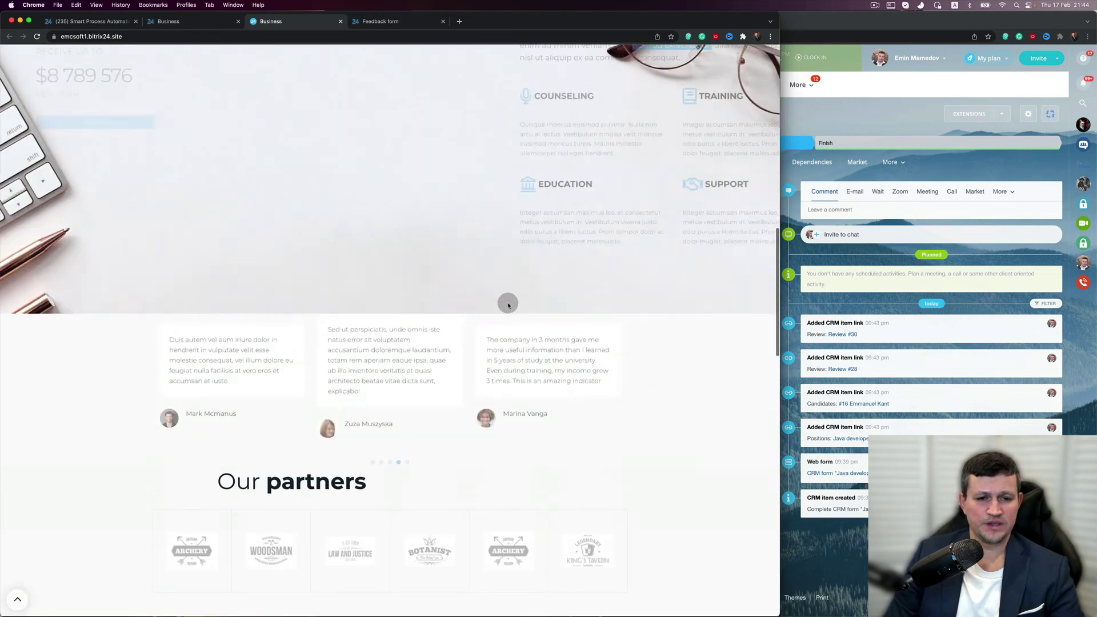
scroll(507, 304, up, 10)
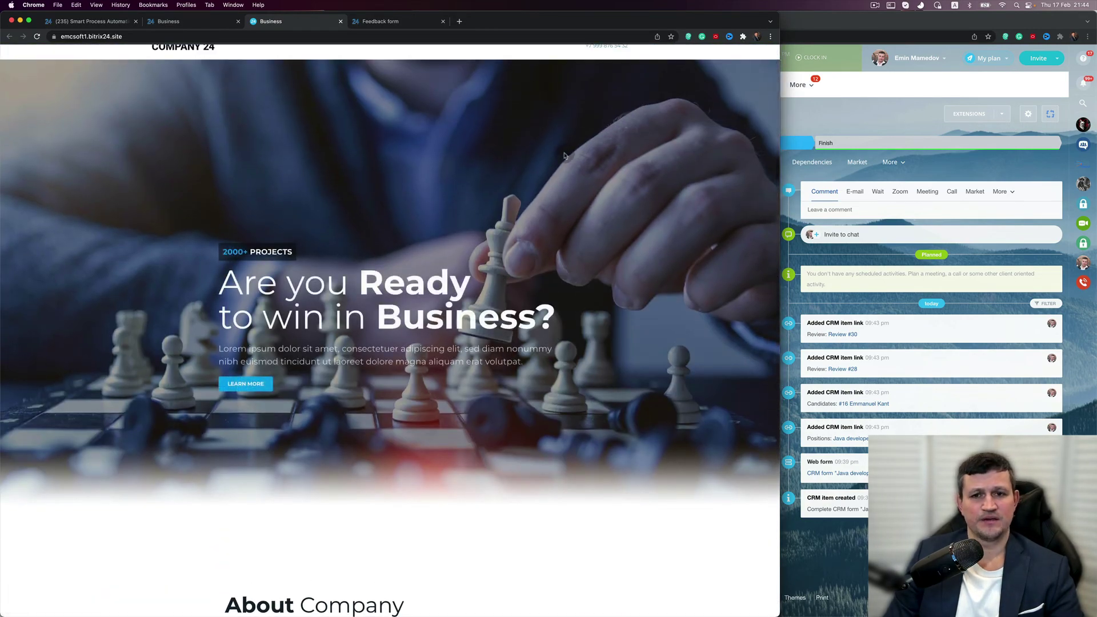
scroll(428, 272, up, 1)
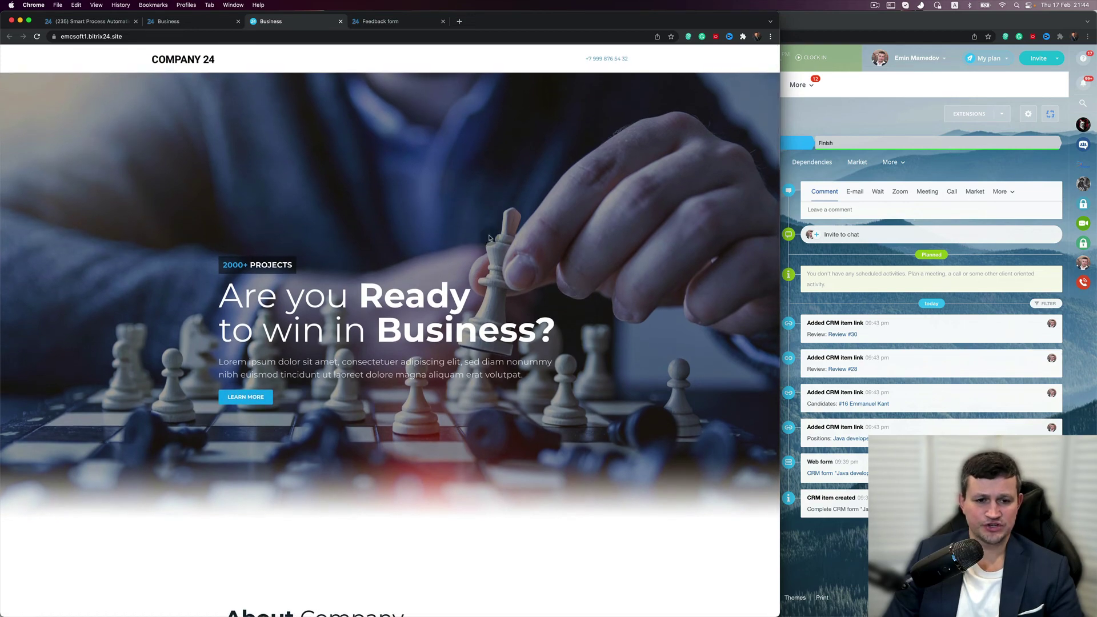
scroll(490, 238, down, 20)
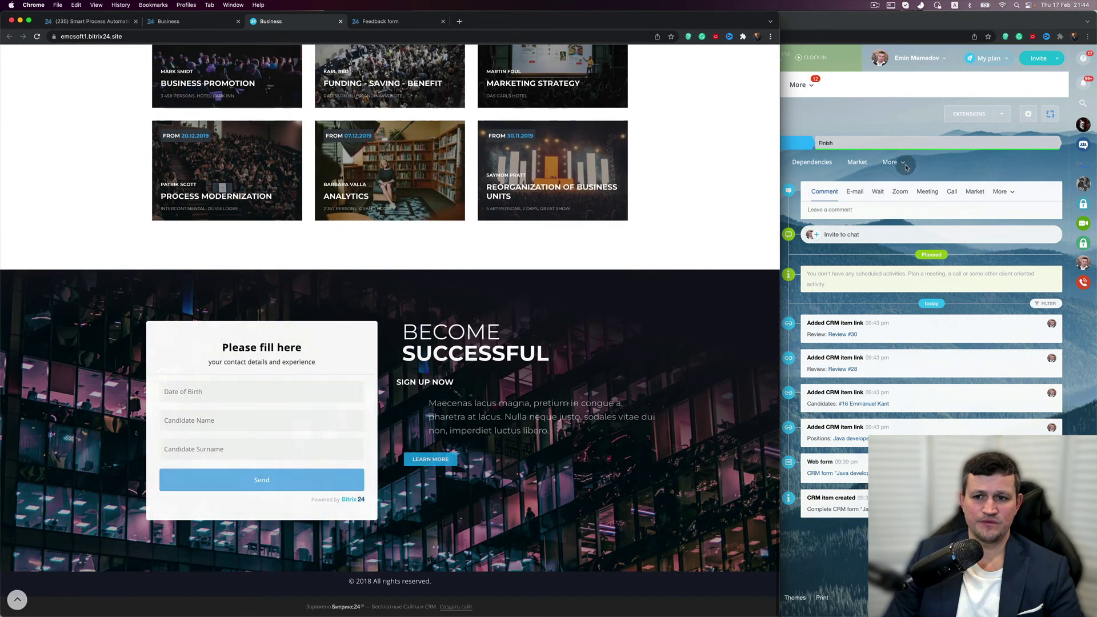
click(949, 150)
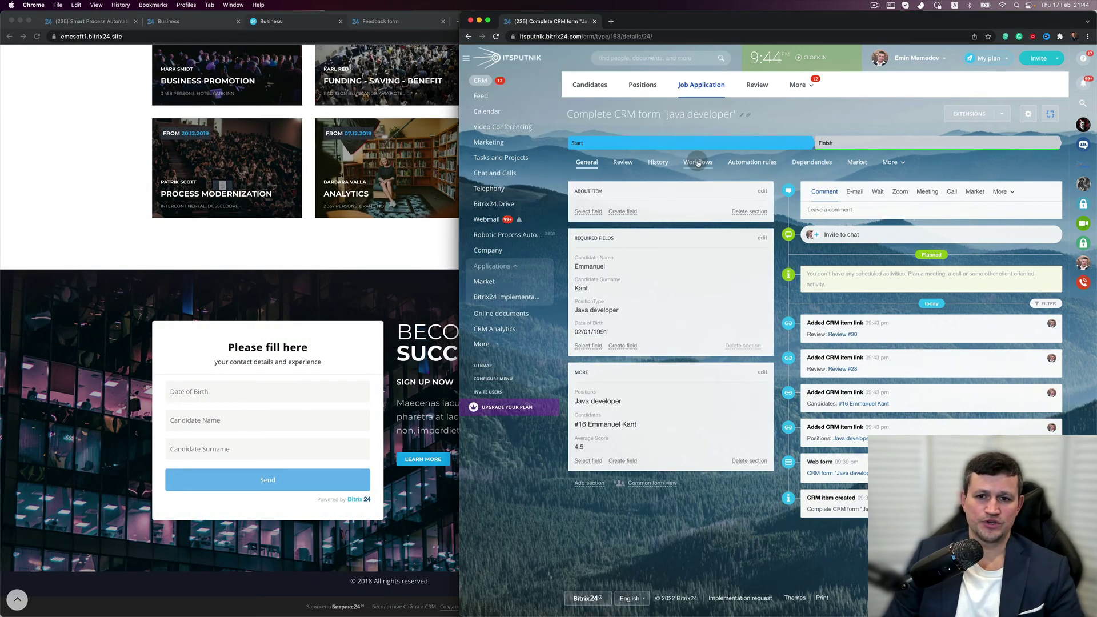
click(800, 85)
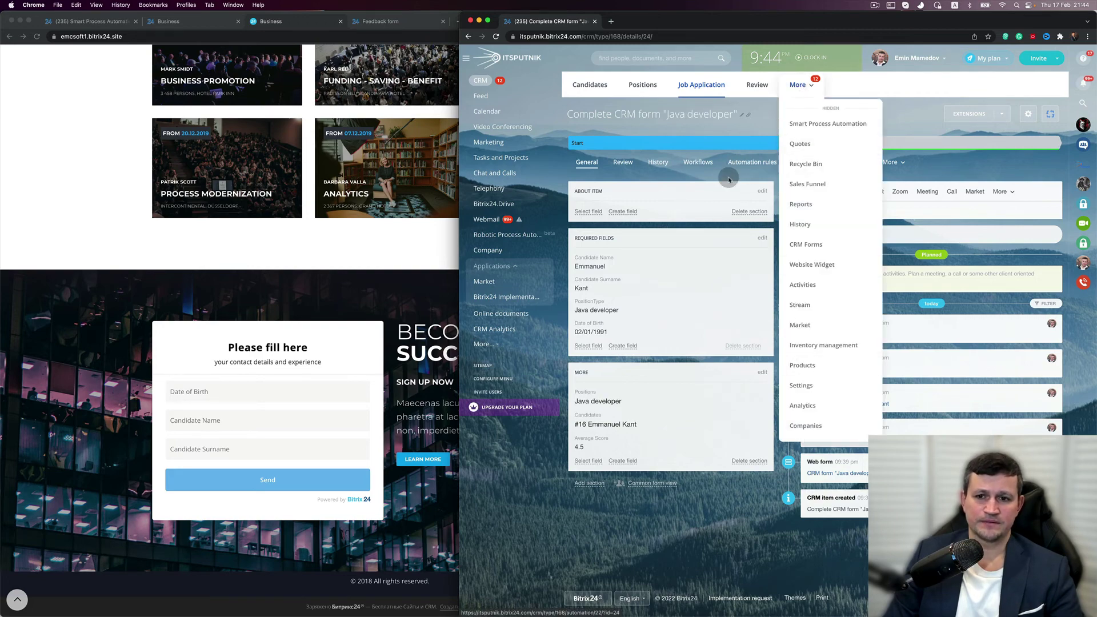
click(742, 163)
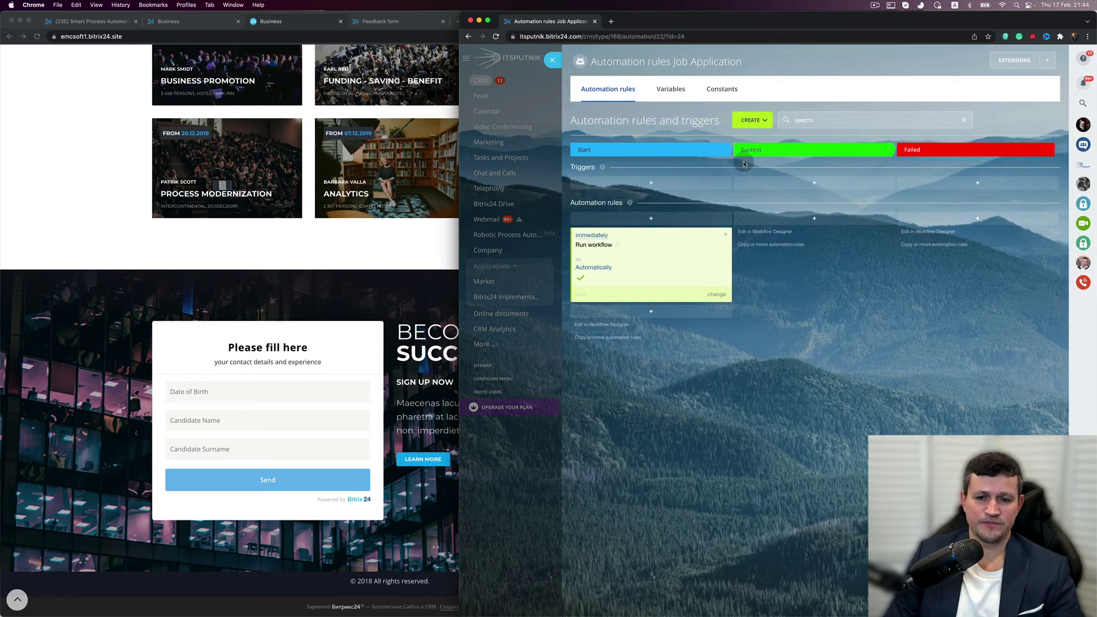
click(713, 299)
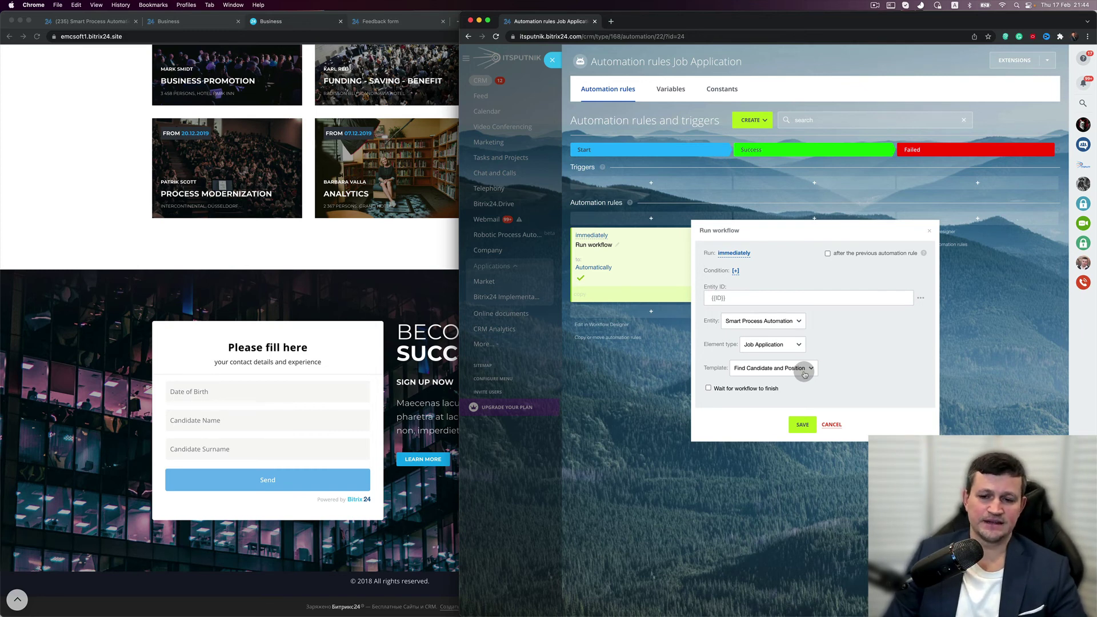
click(831, 426)
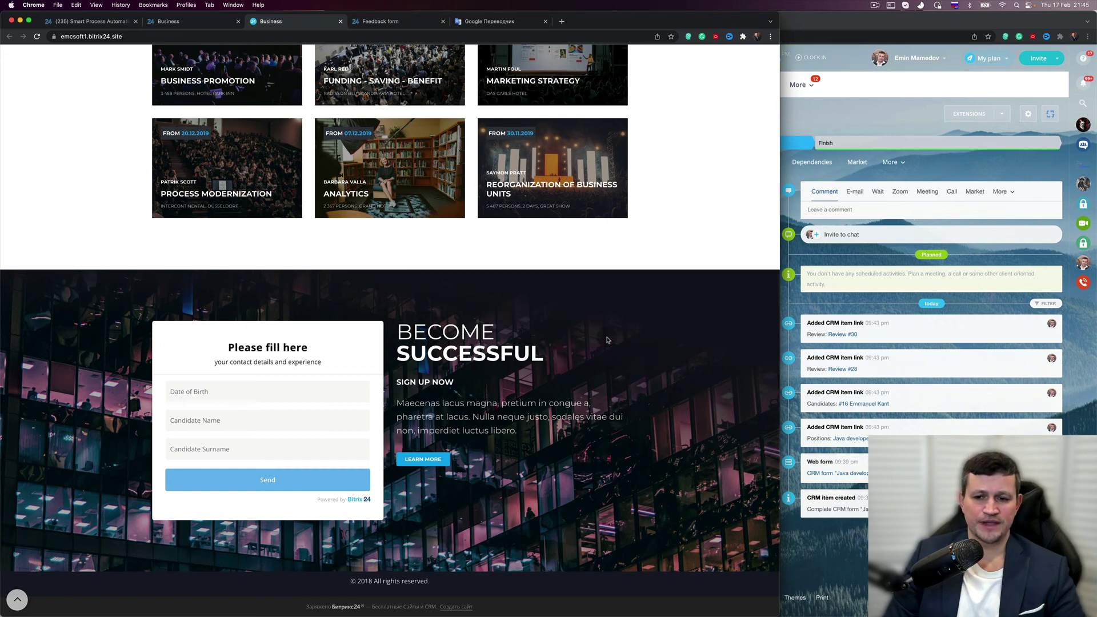
Bring the CRM window with the Java developer application (Average Score 4.5) to the front.
click(902, 85)
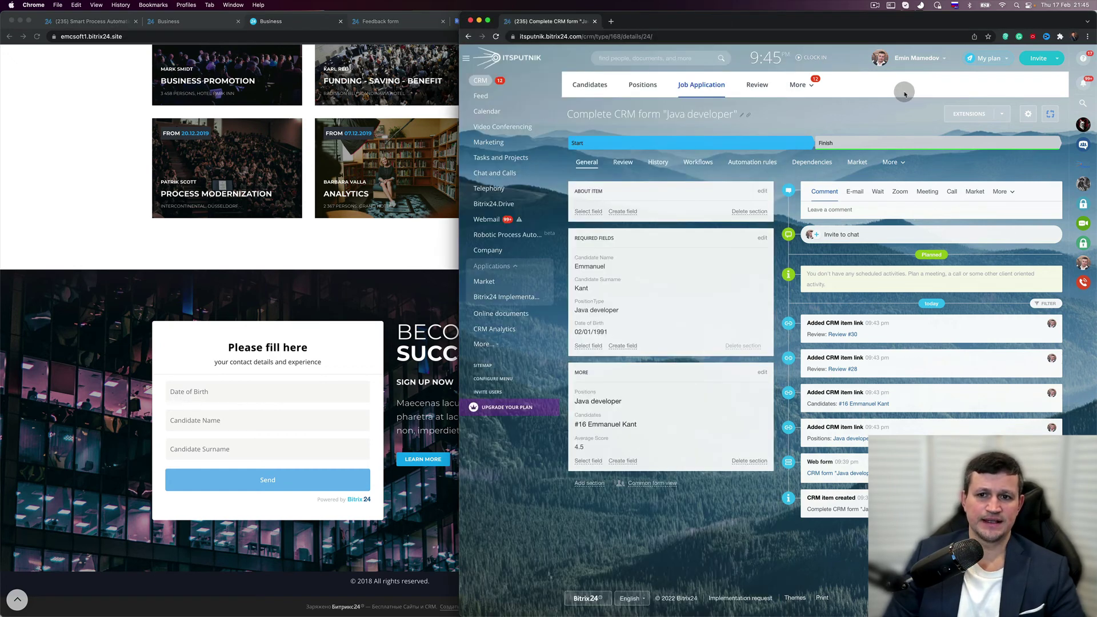